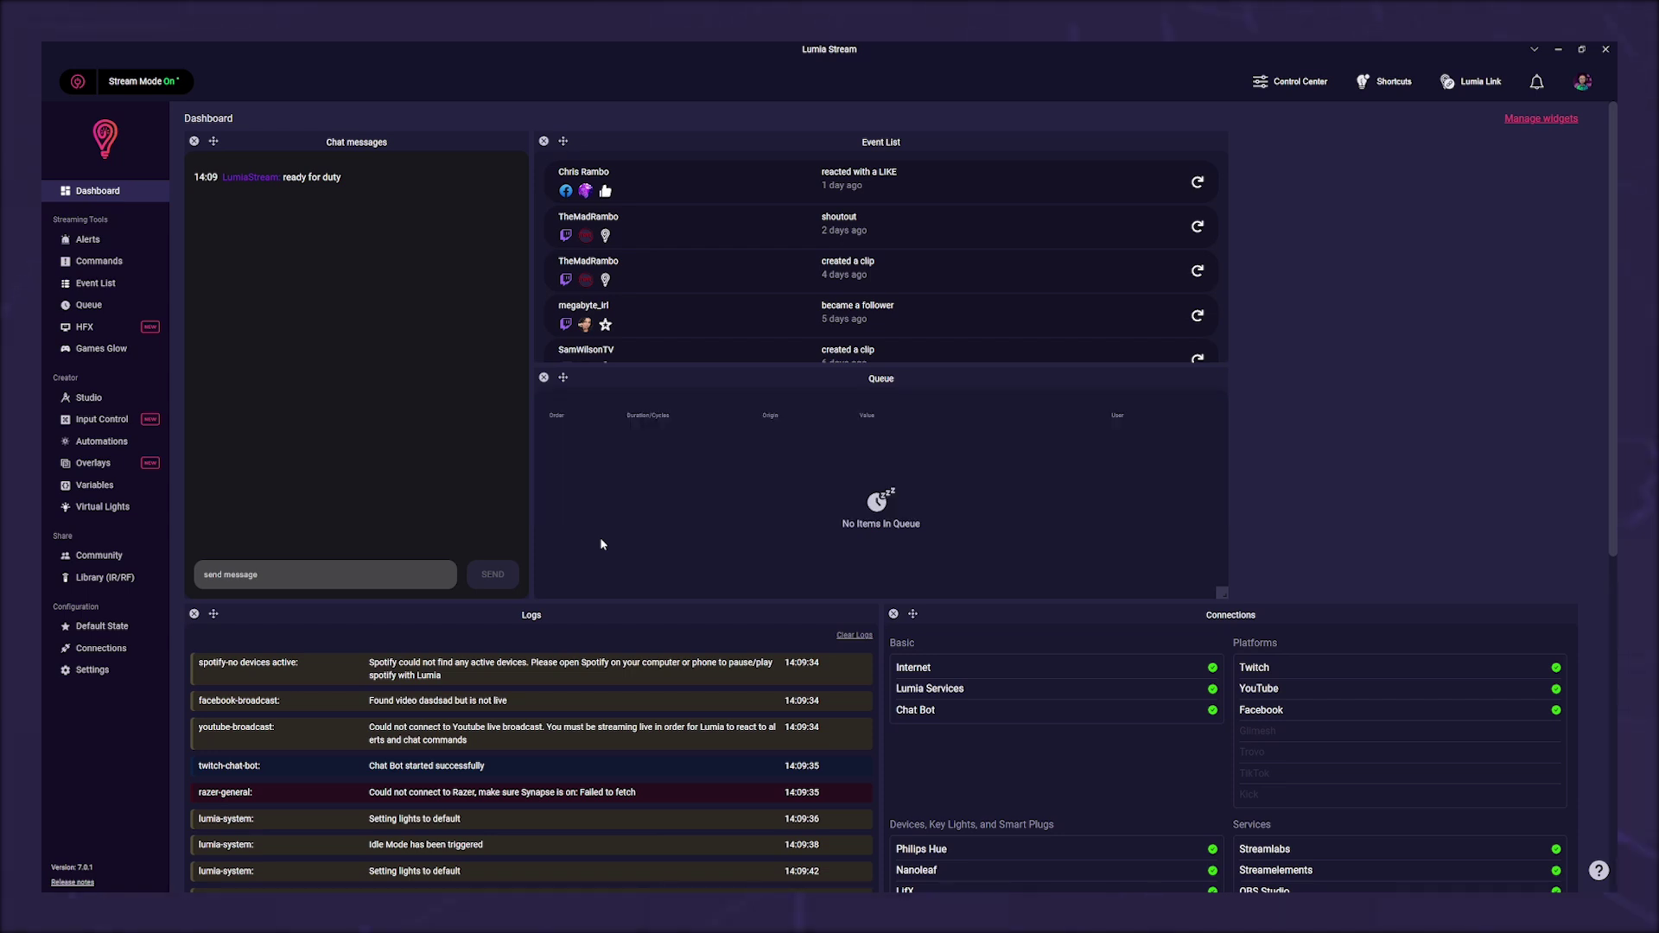
Create a new overlay named 'spin'
{"action": "left_click", "coordinate": [93, 462]}
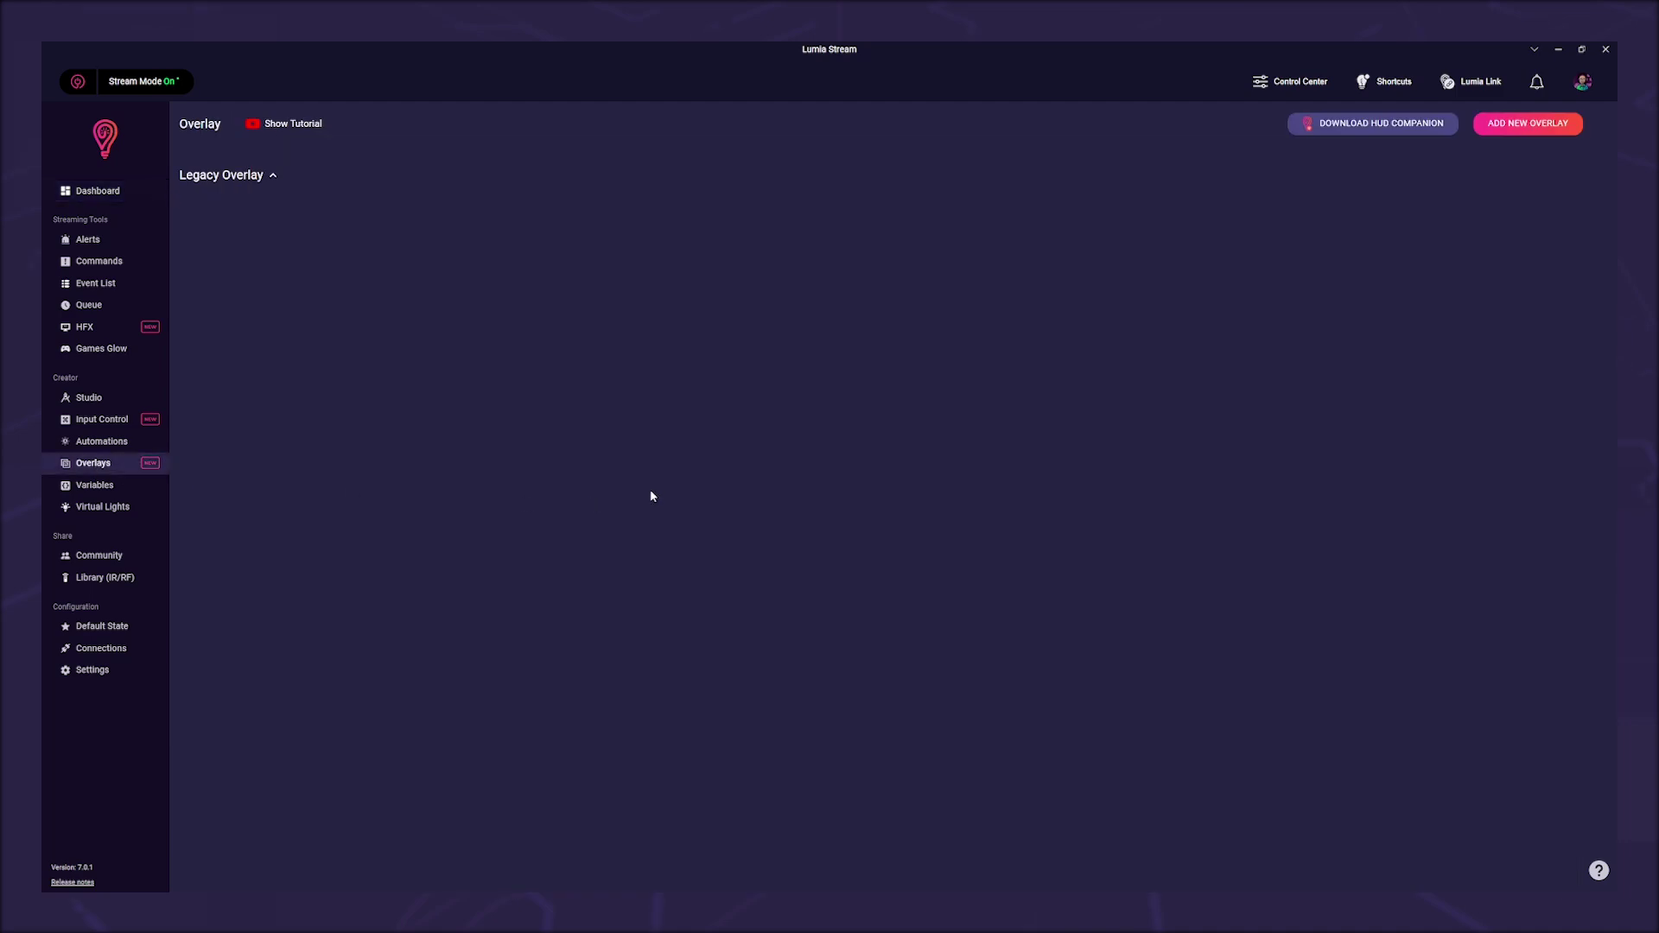
{"action": "left_click", "coordinate": [1529, 130]}
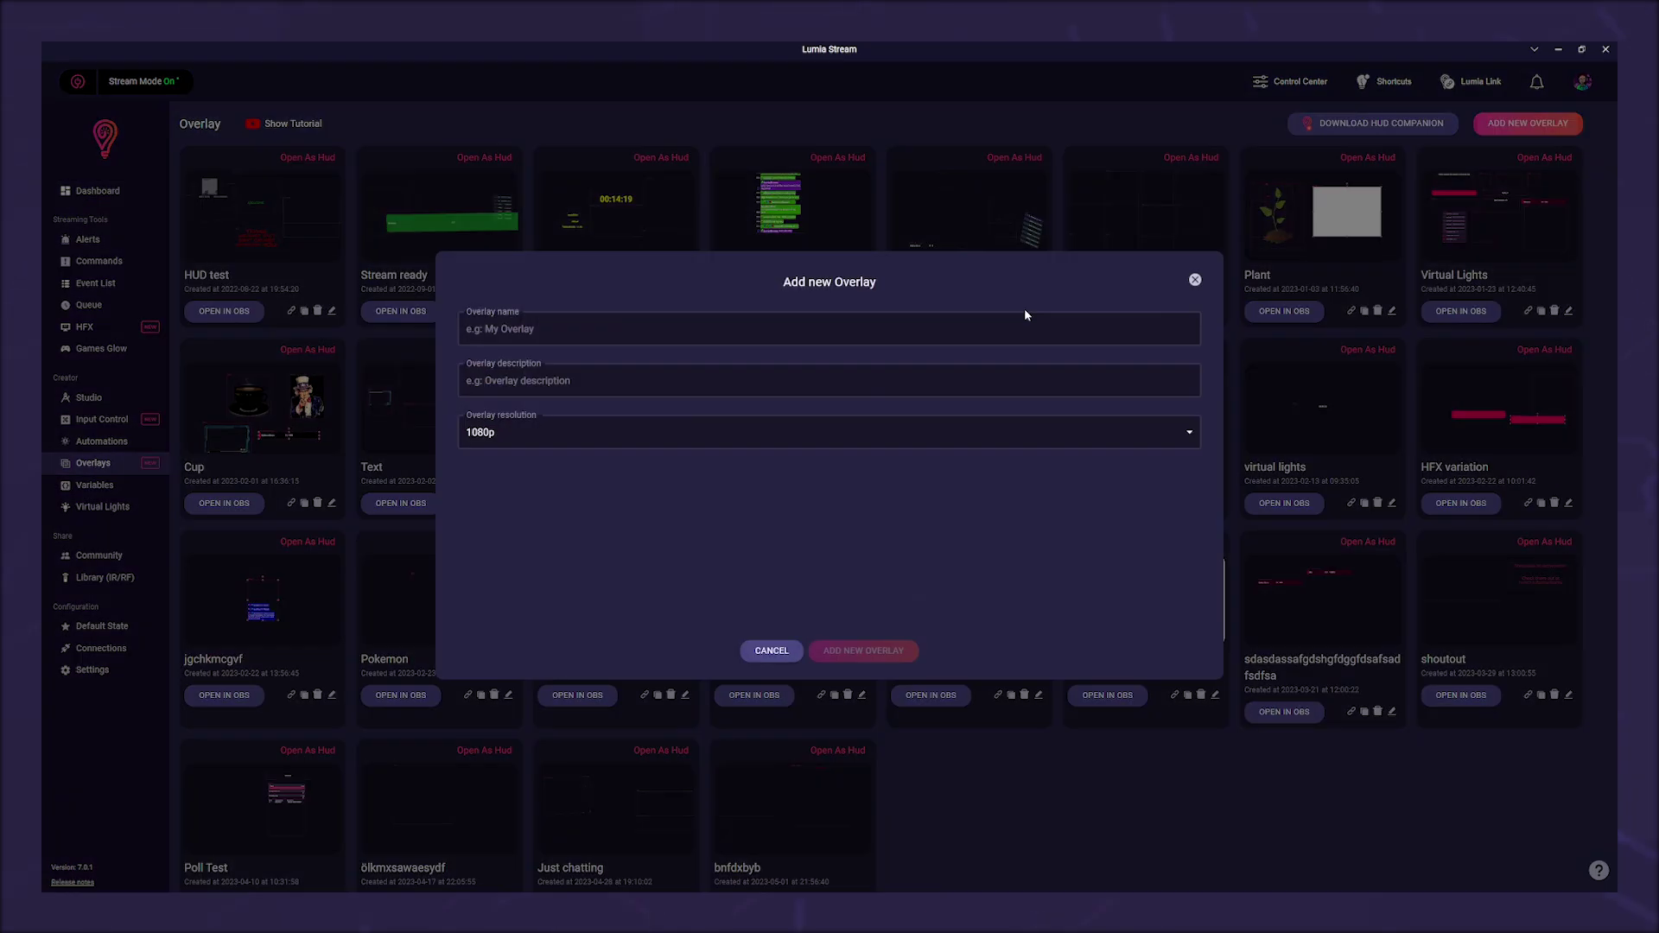
{"action": "left_click", "coordinate": [655, 332]}
{"action": "type", "text": "s"}
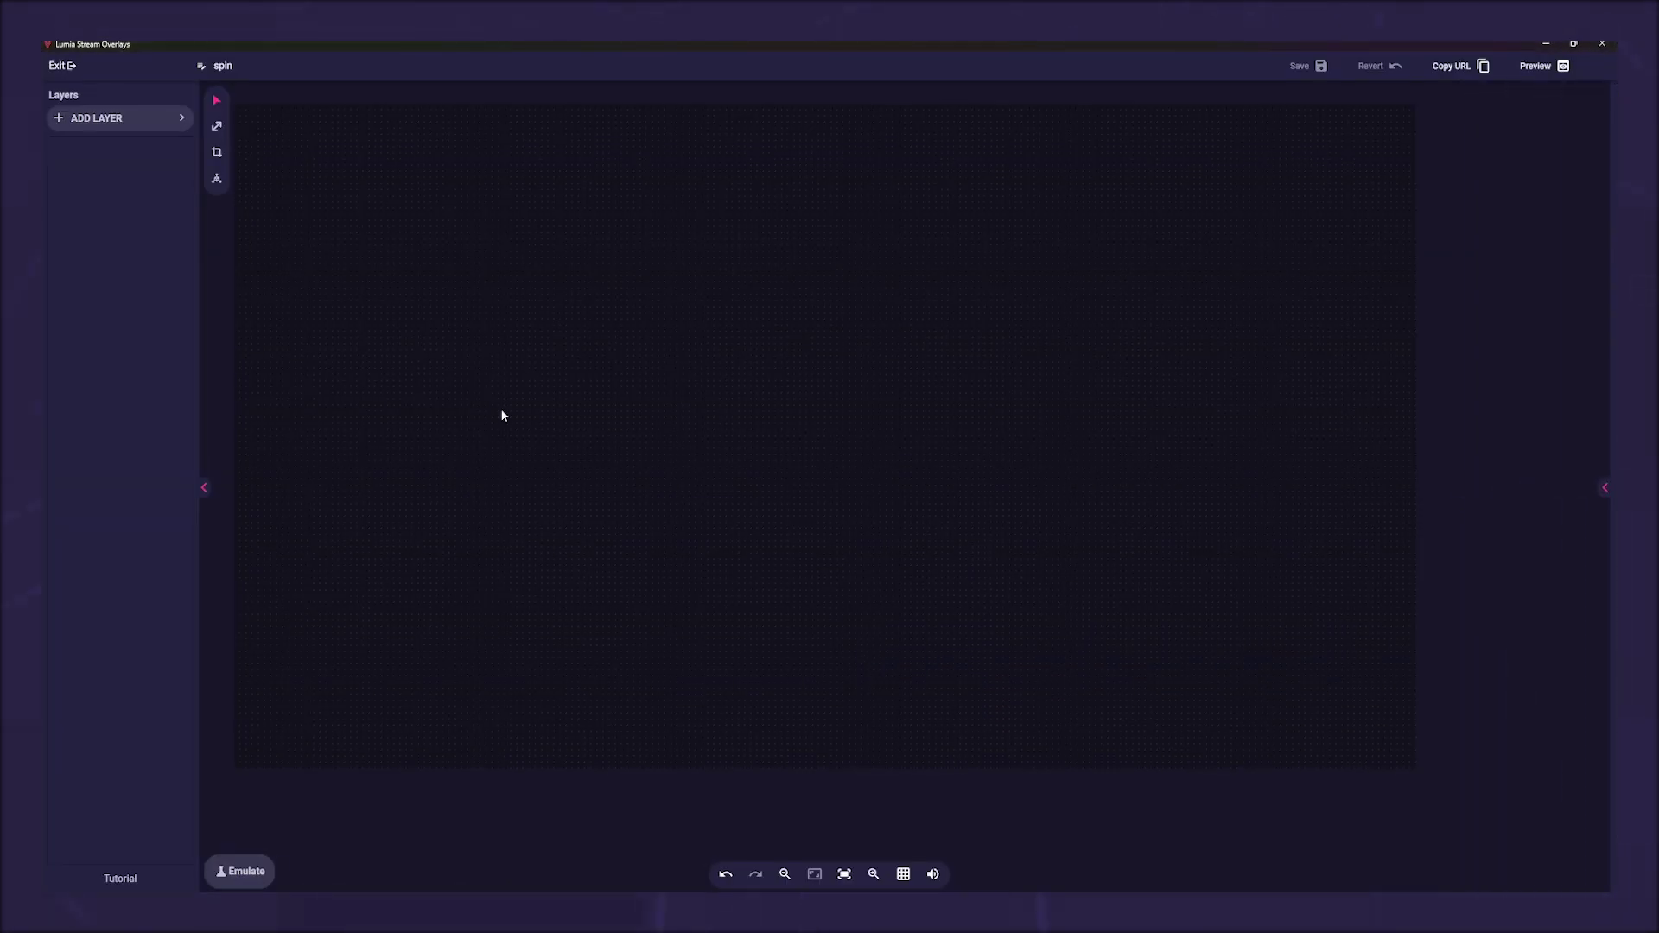
Add a Games > Spinwheel layer and move the wheel up toward the canvas top
{"action": "left_click", "coordinate": [154, 126]}
{"action": "left_click", "coordinate": [317, 451]}
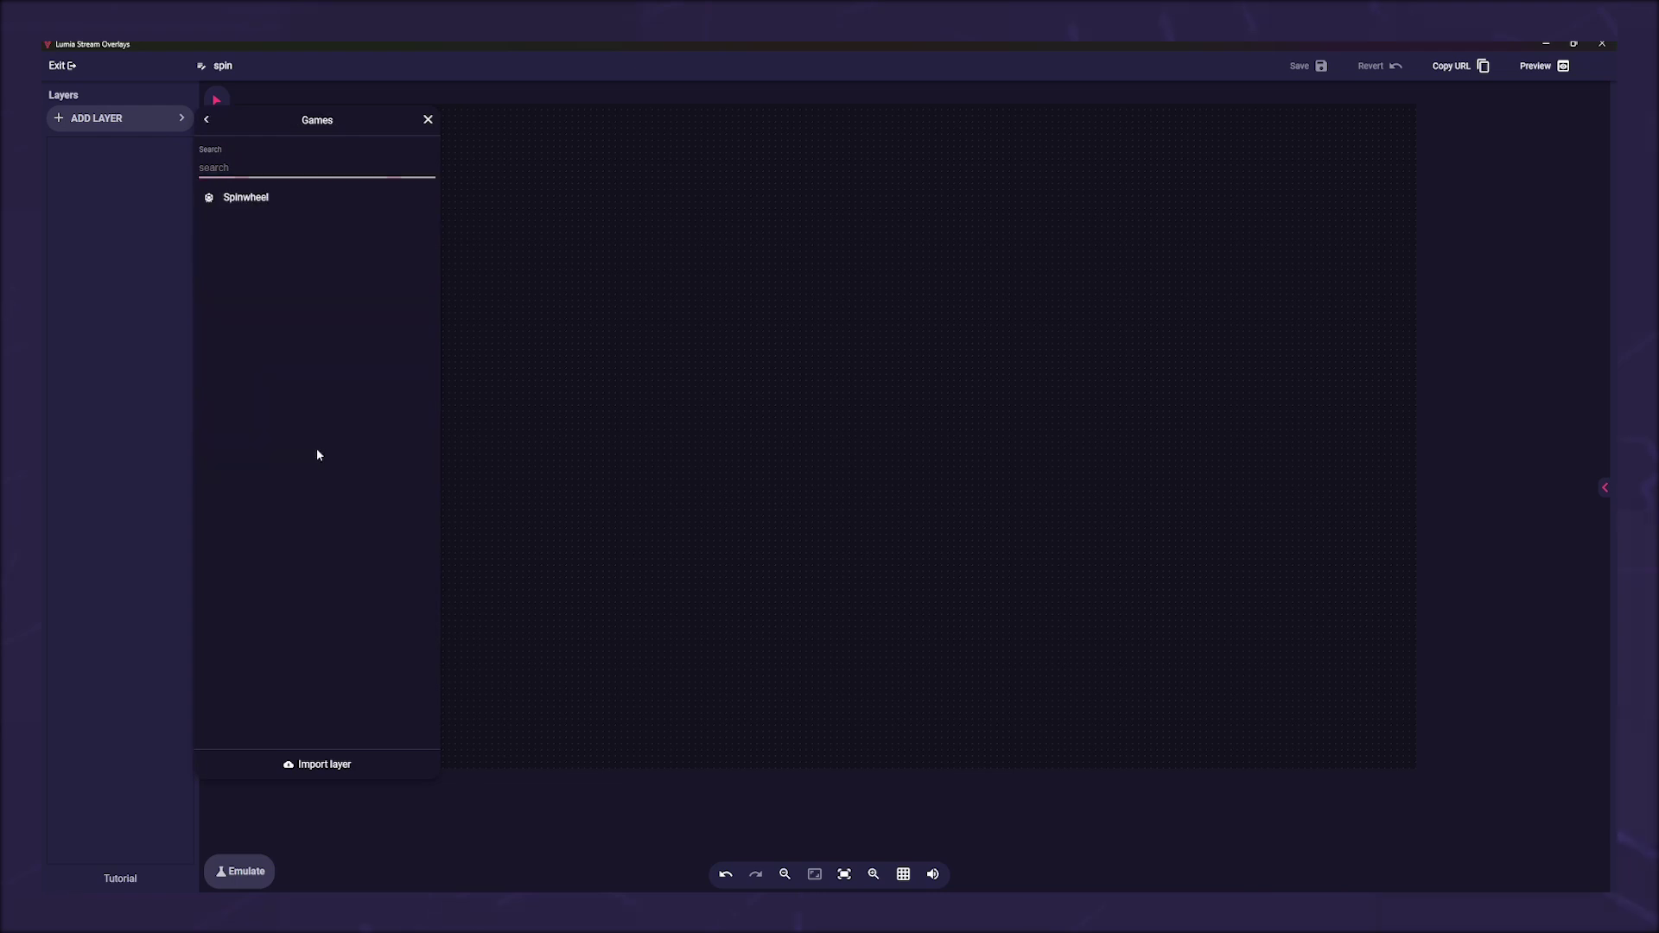
{"action": "left_click", "coordinate": [273, 195]}
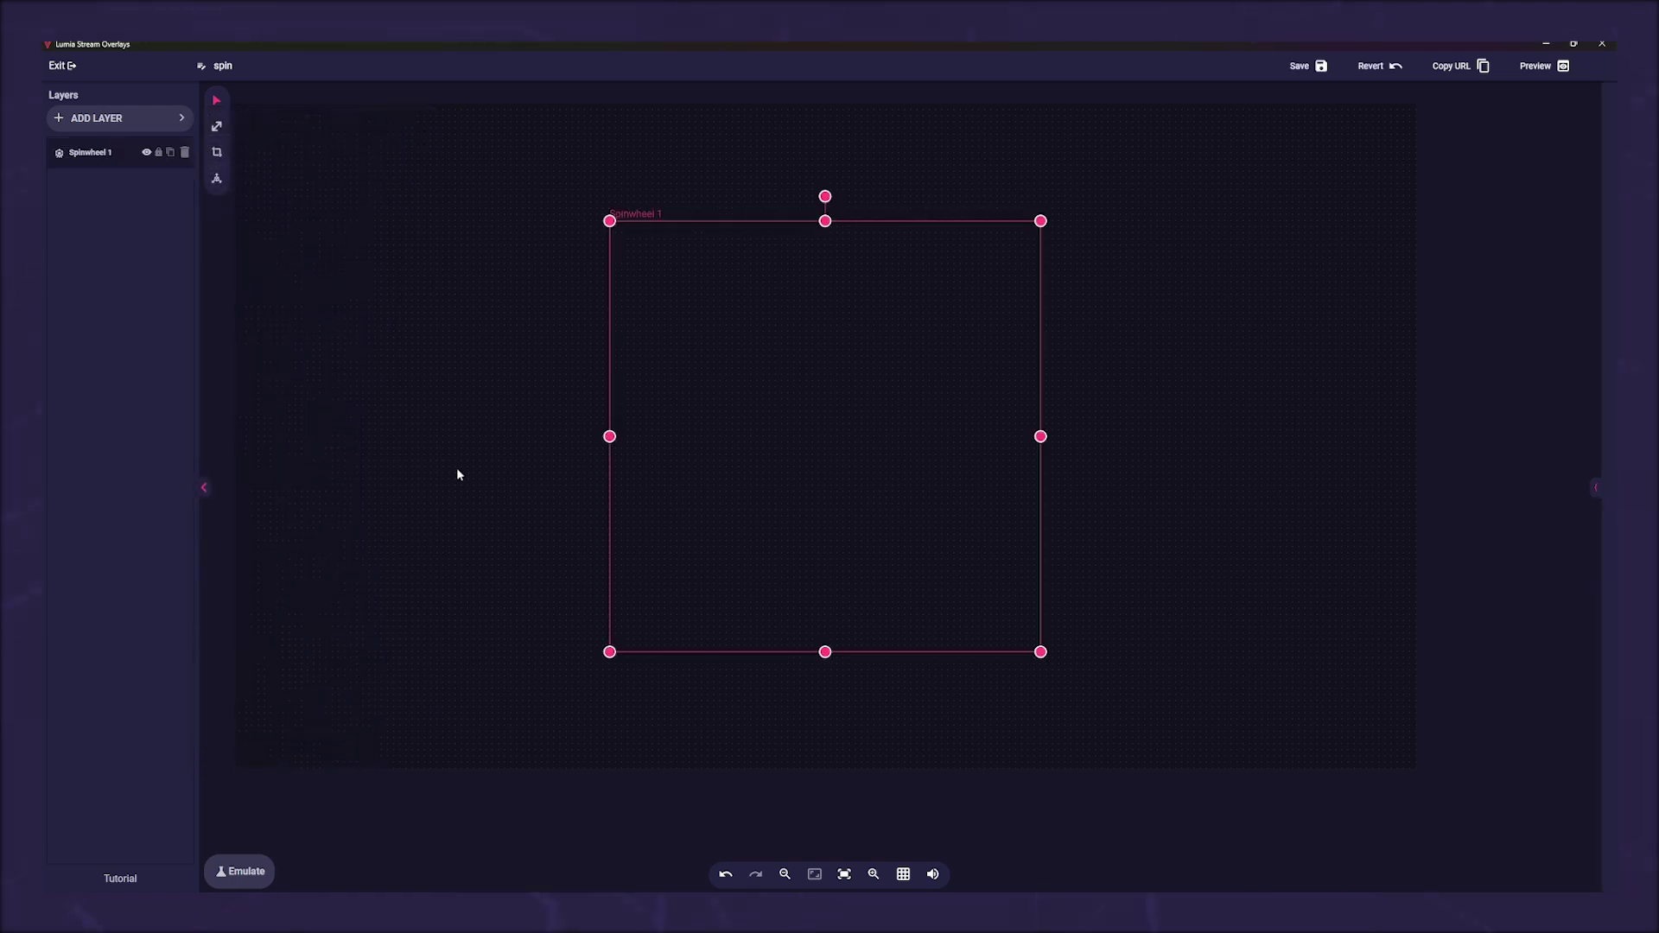
{"action": "left_click_drag", "start_coordinate": [784, 520], "coordinate": [802, 431]}
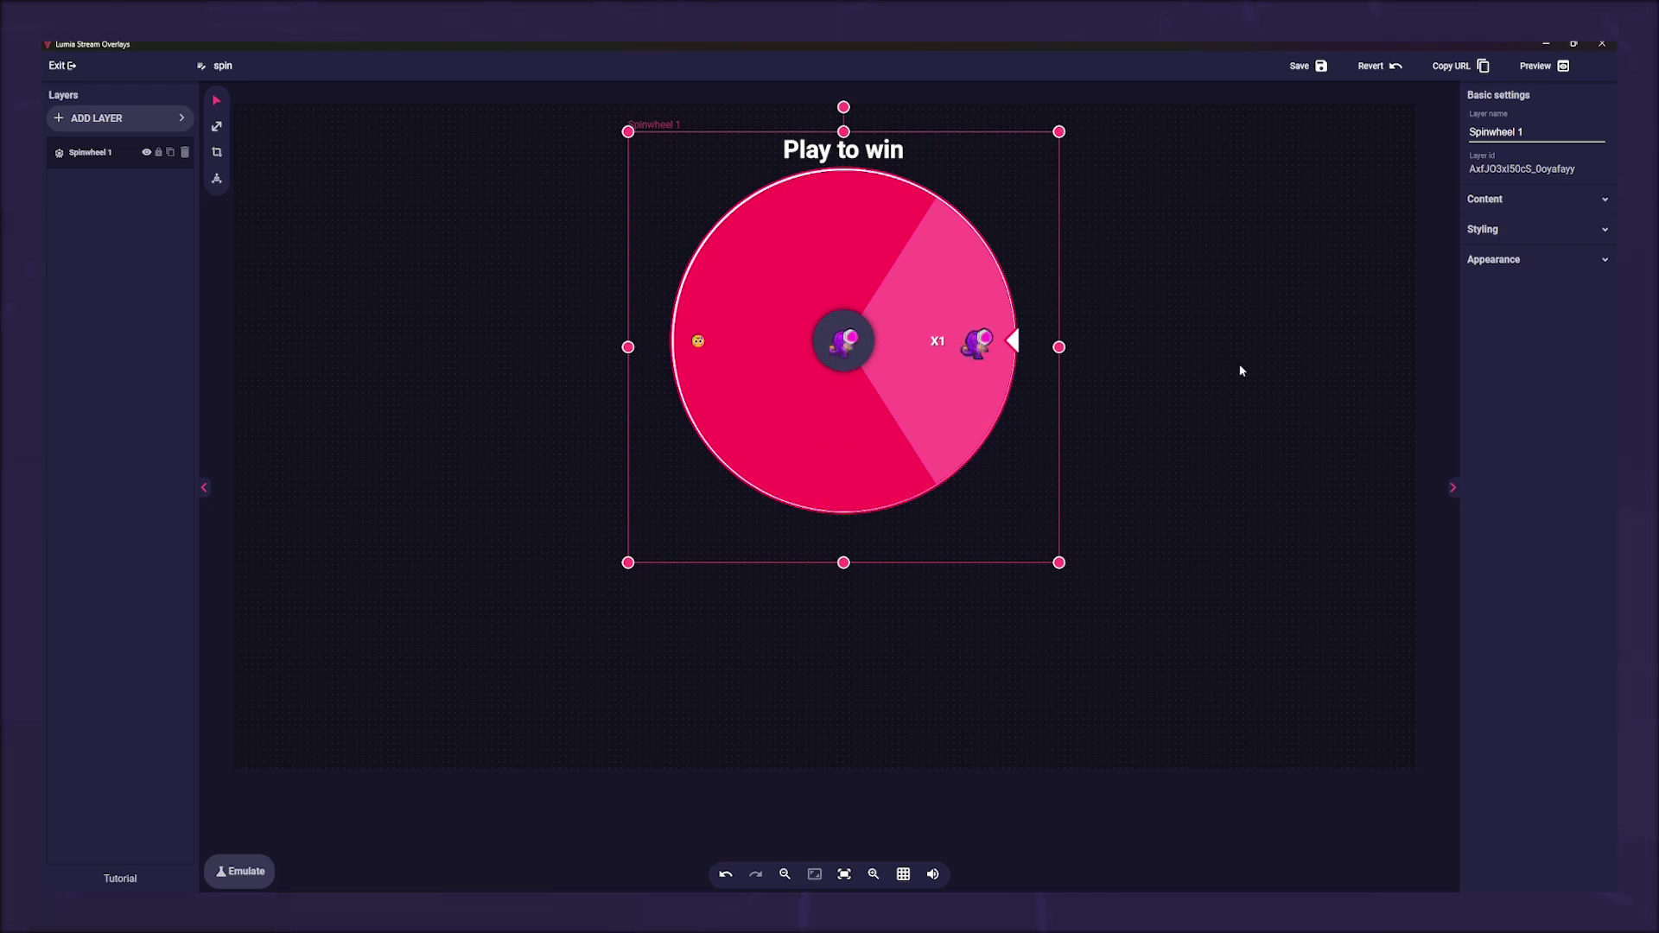
Give the wheel the subtitle 'Good Luck' and switch off Show images
{"action": "left_click", "coordinate": [1495, 198]}
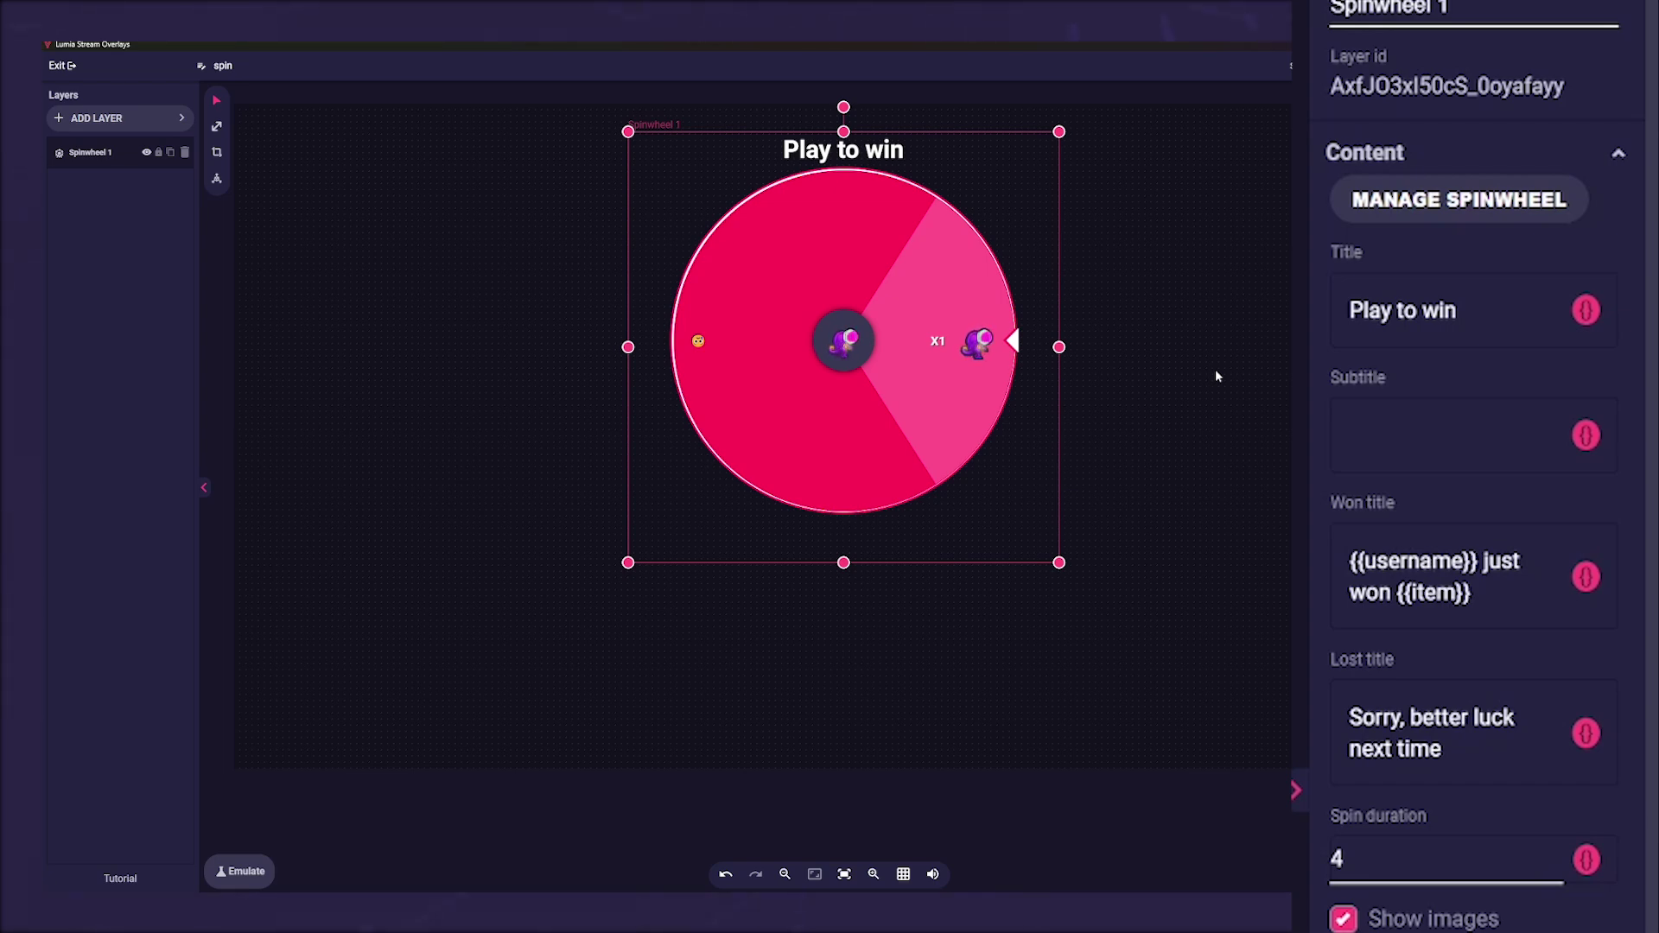
{"action": "left_click", "coordinate": [1401, 458]}
{"action": "type", "text": "Good"}
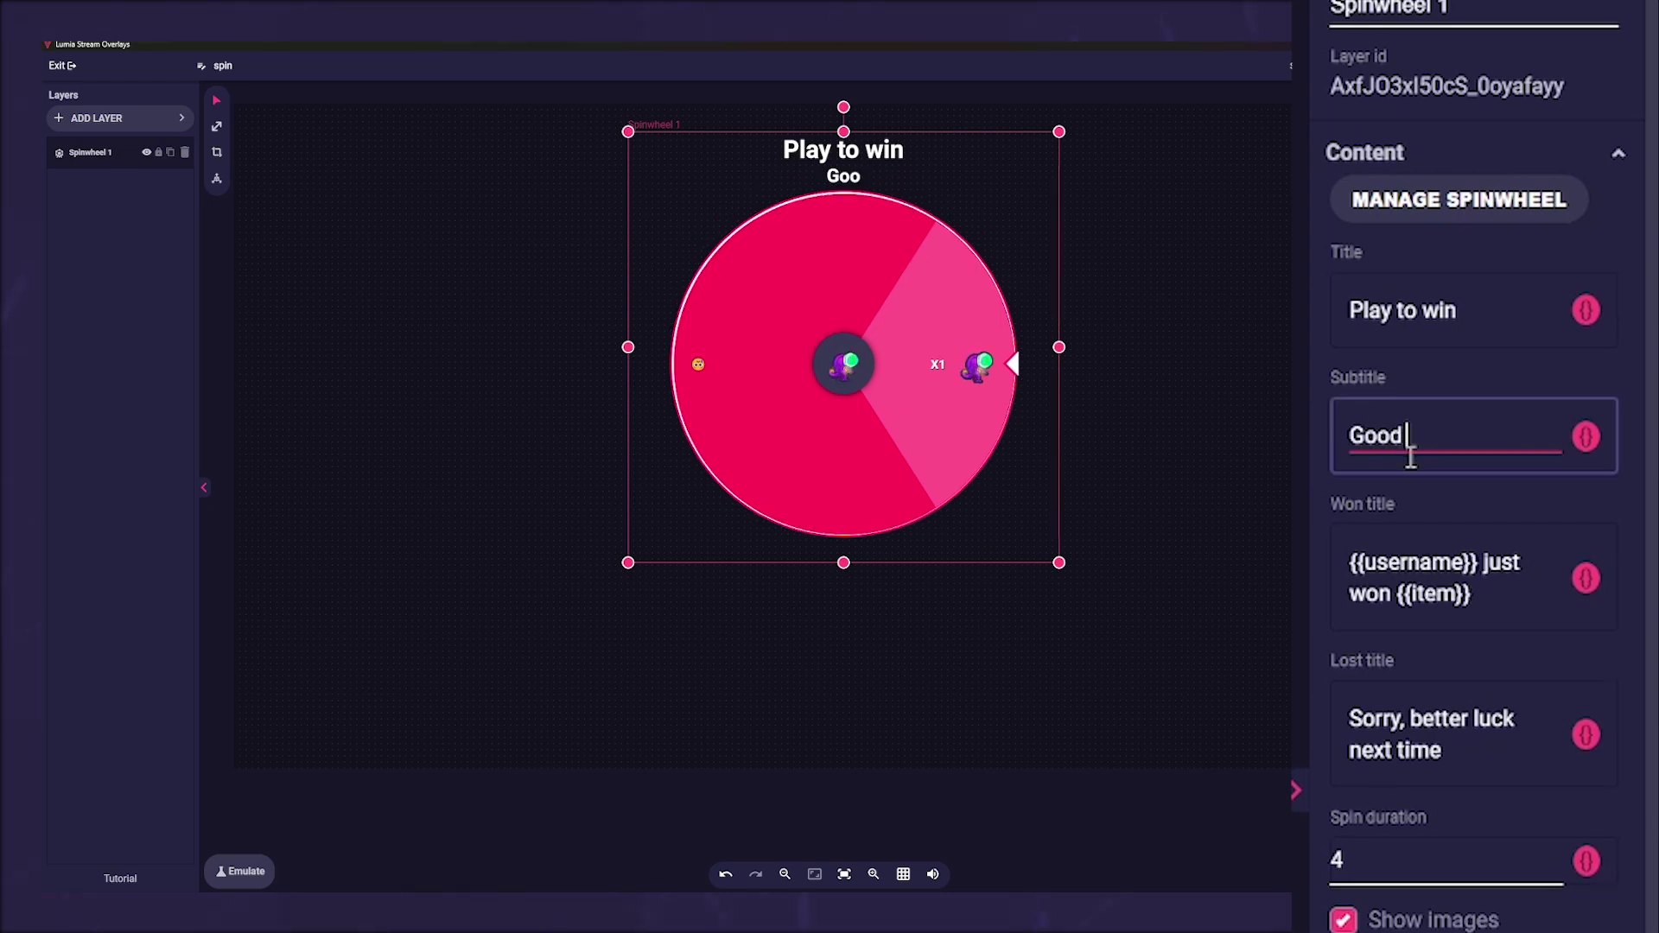
{"action": "type", "text": " Luck"}
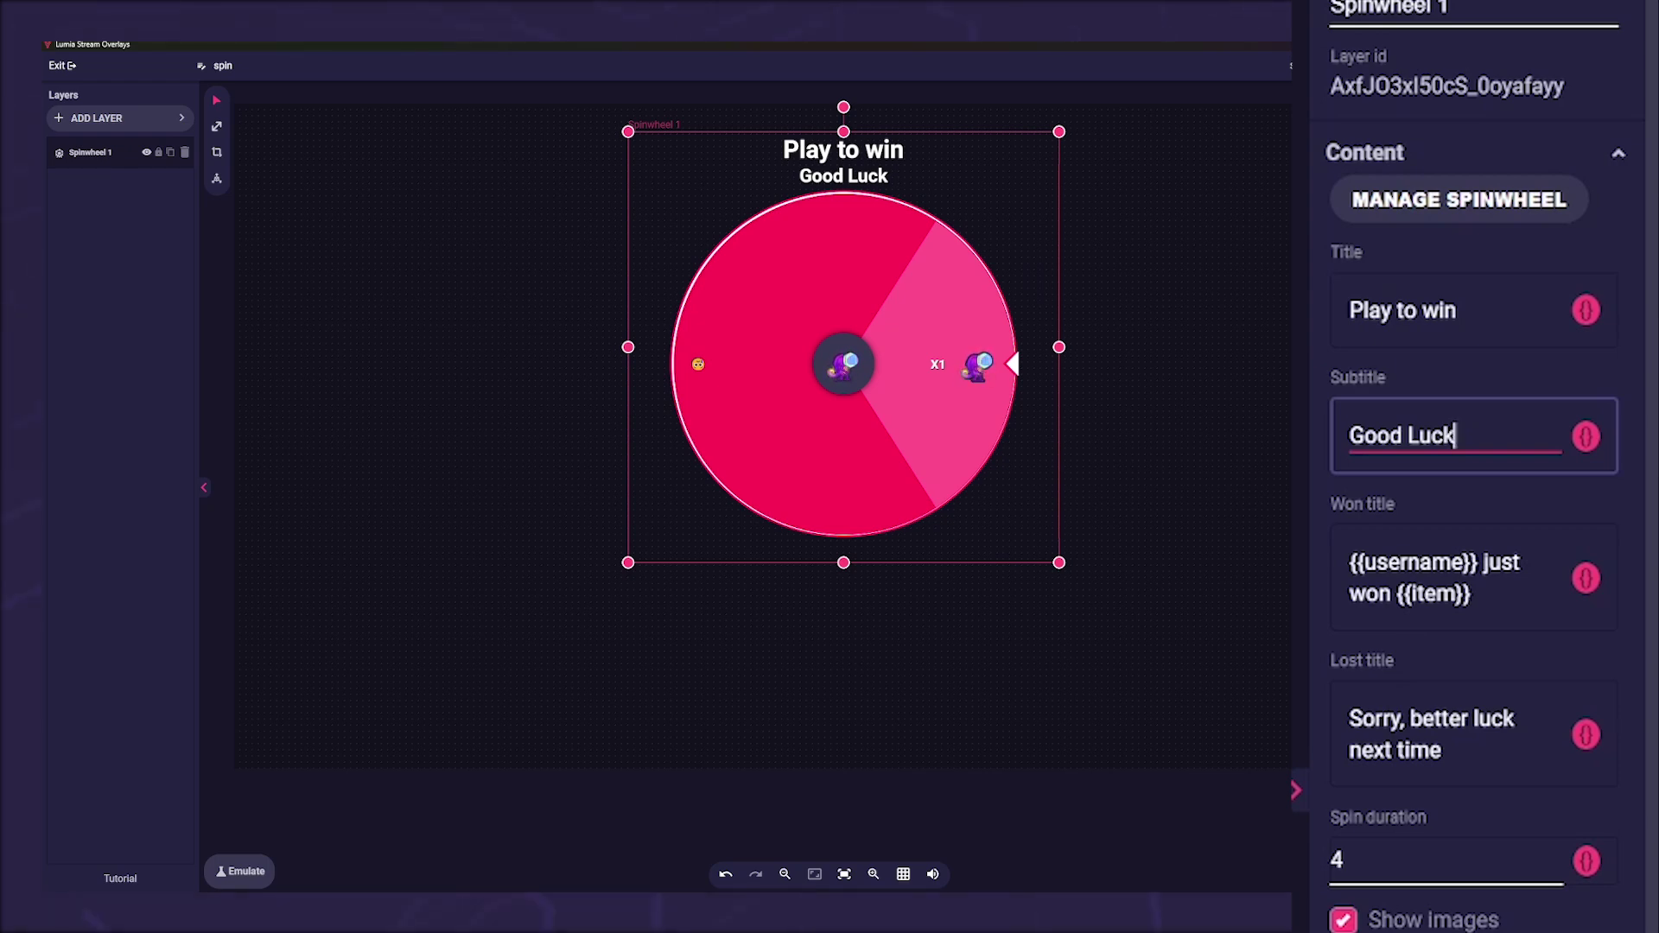
{"action": "scroll", "coordinate": [1474, 467], "scroll_direction": "down", "scroll_amount": 4}
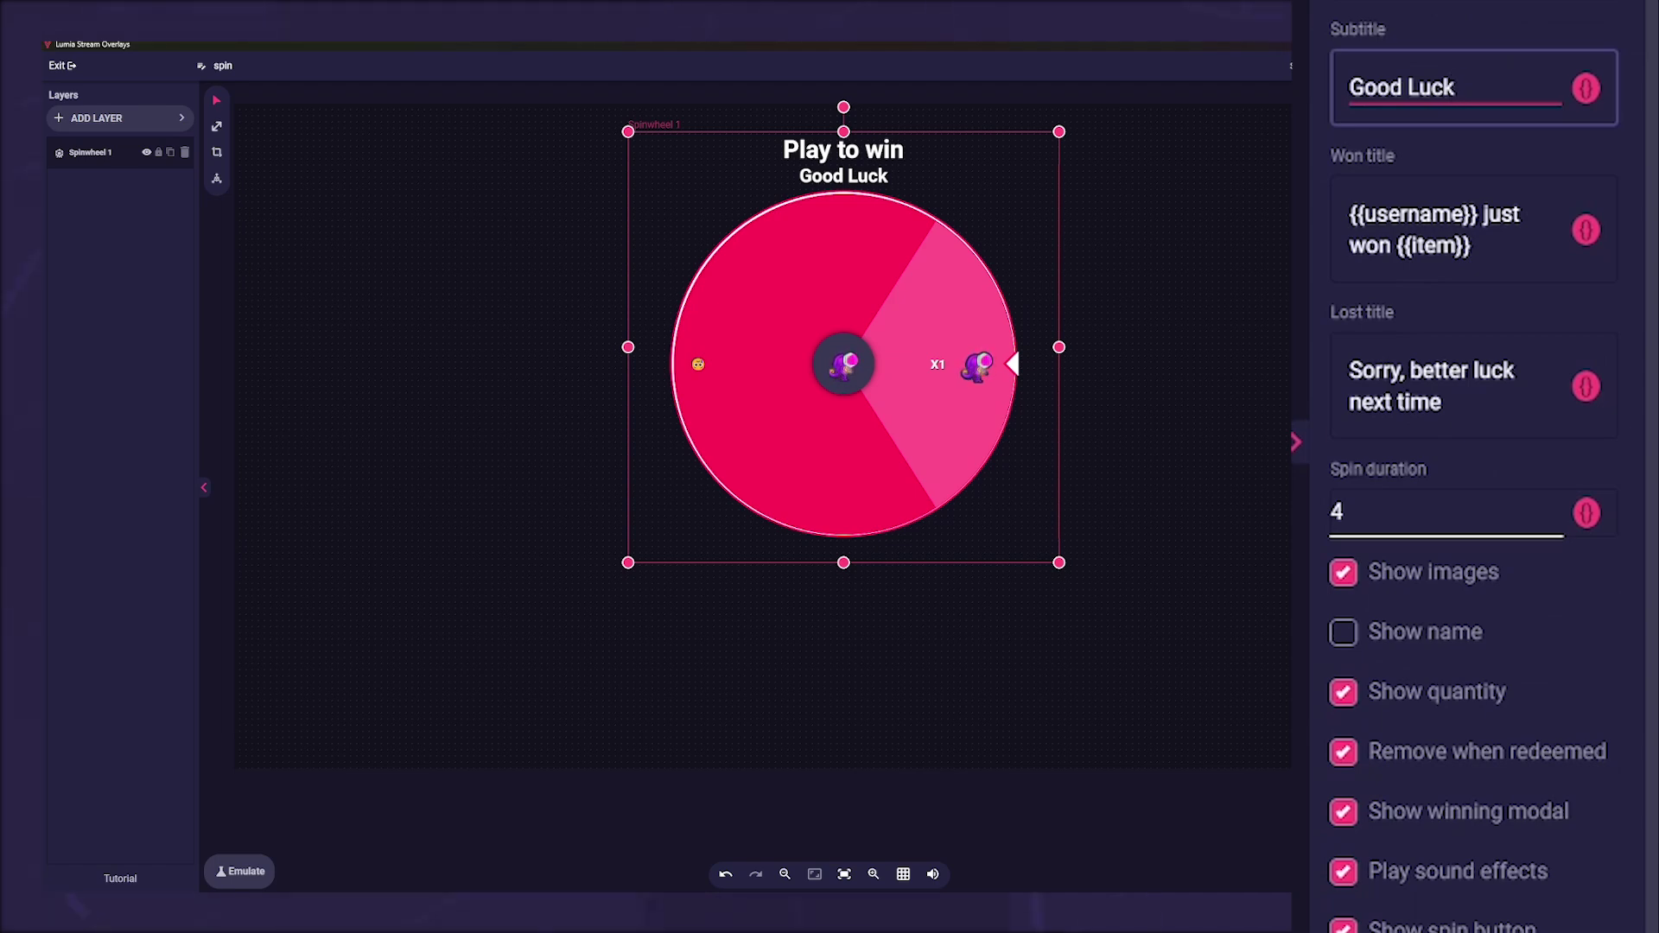
{"action": "scroll", "coordinate": [1473, 467], "scroll_direction": "down", "scroll_amount": 4}
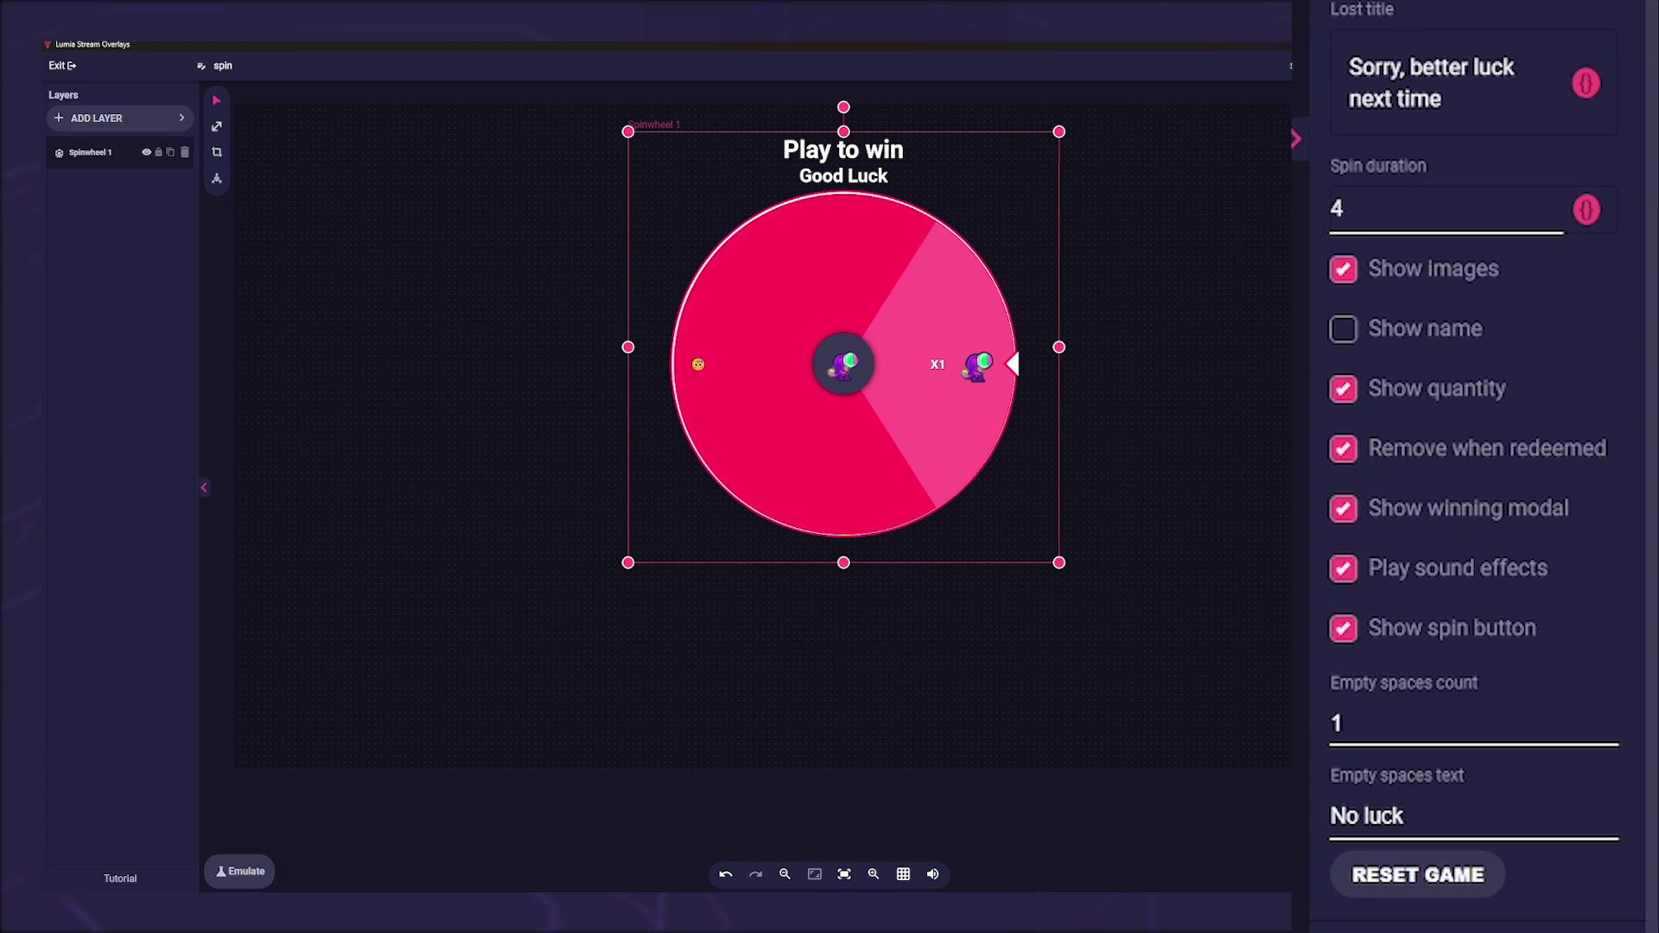
{"action": "left_click", "coordinate": [1342, 272]}
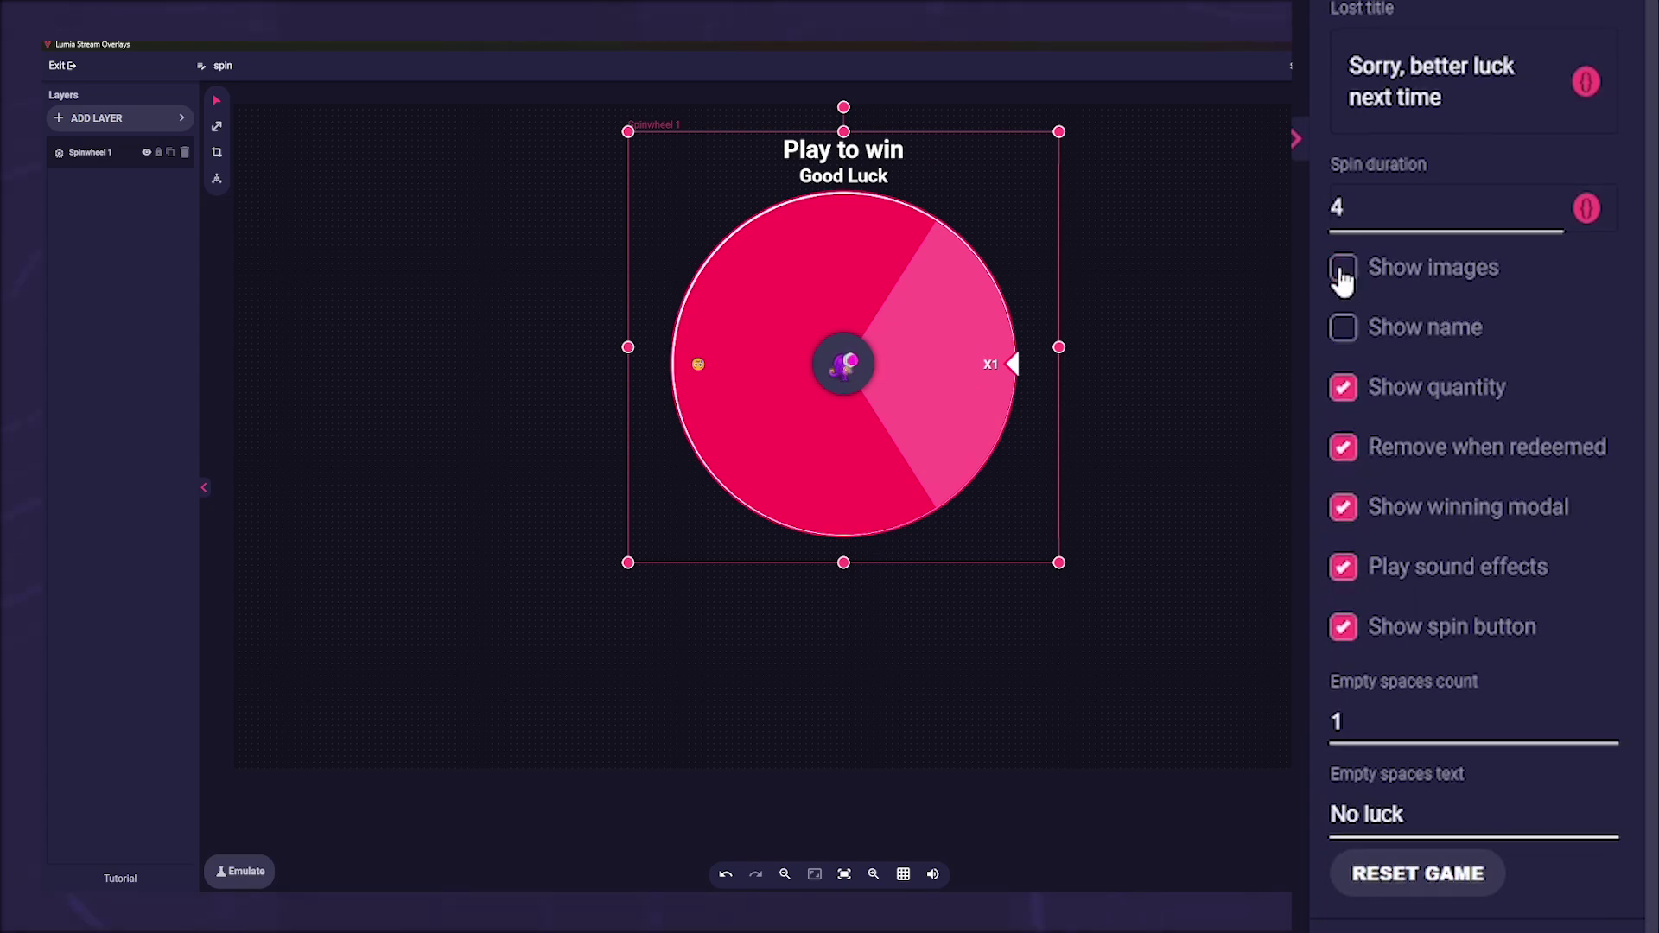
Turn item images back on and change the empty-slice text from 'No luck' to 'Loser'
{"action": "left_click", "coordinate": [1343, 273]}
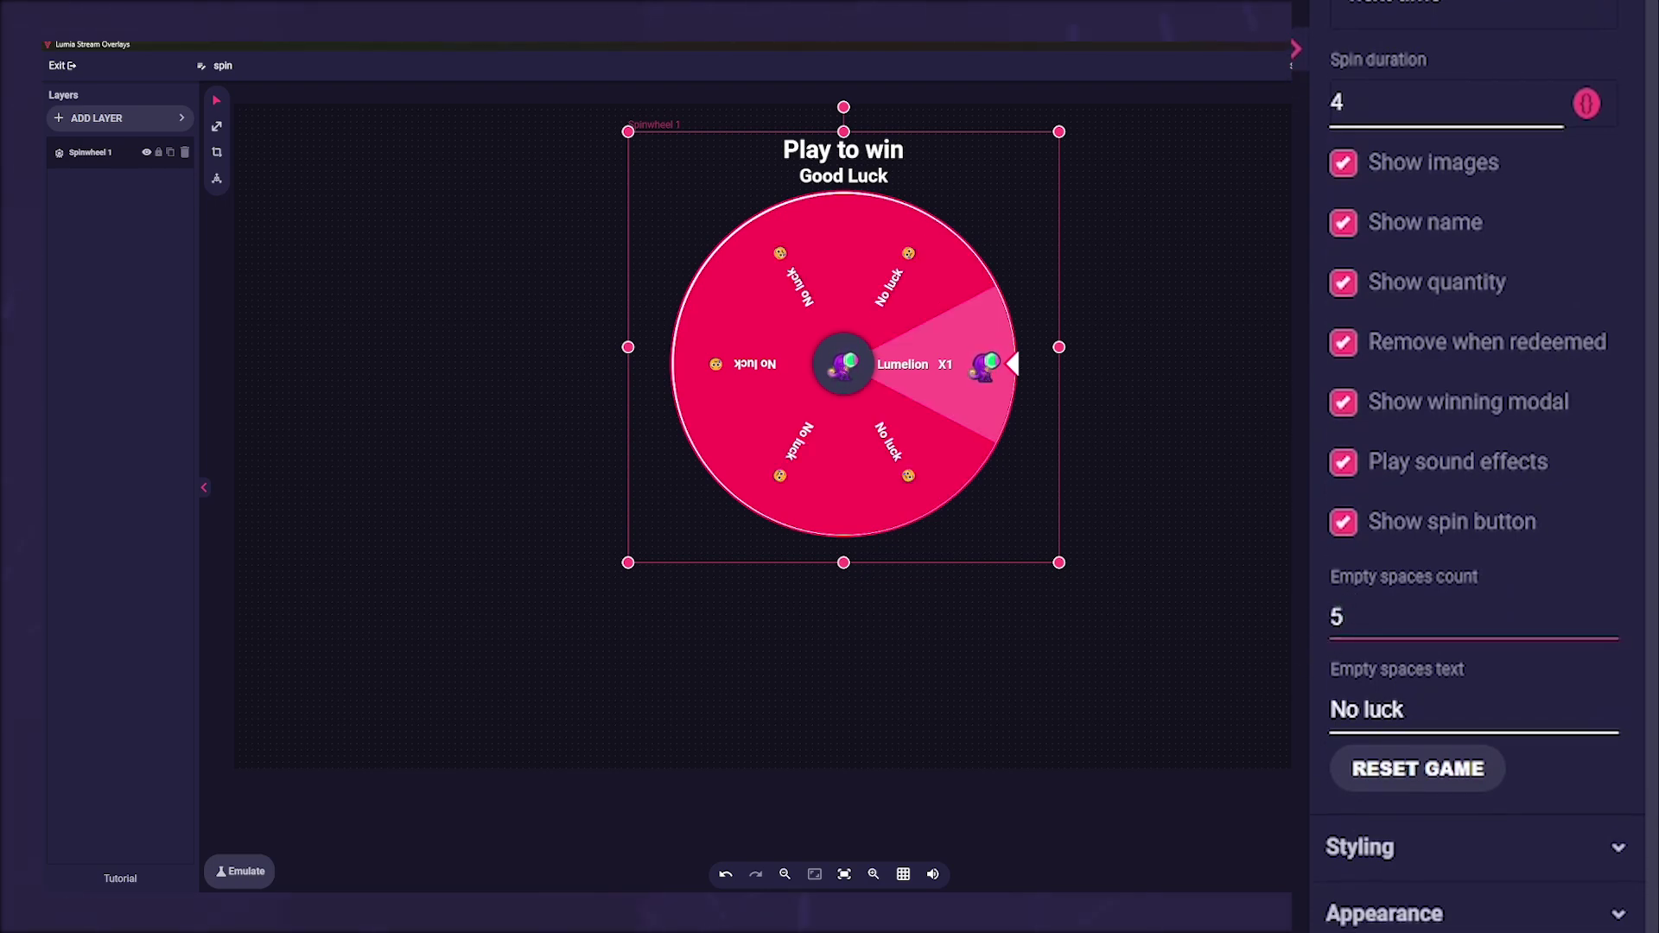
{"action": "triple_click", "coordinate": [1410, 710]}
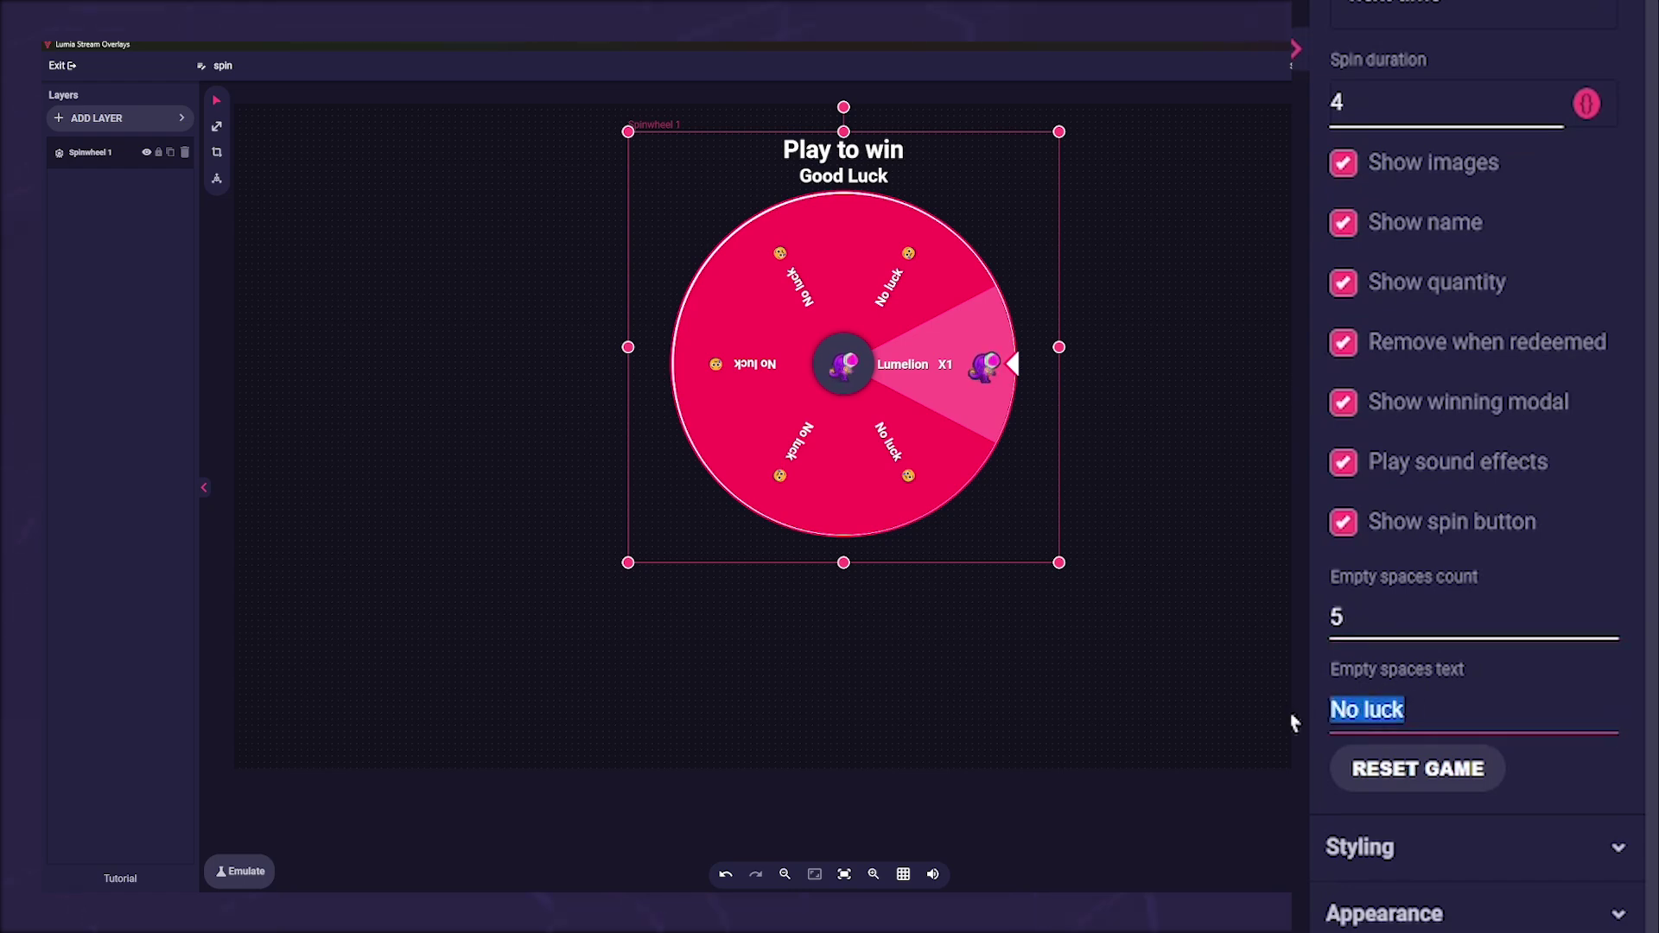
{"action": "type", "text": "Loser"}
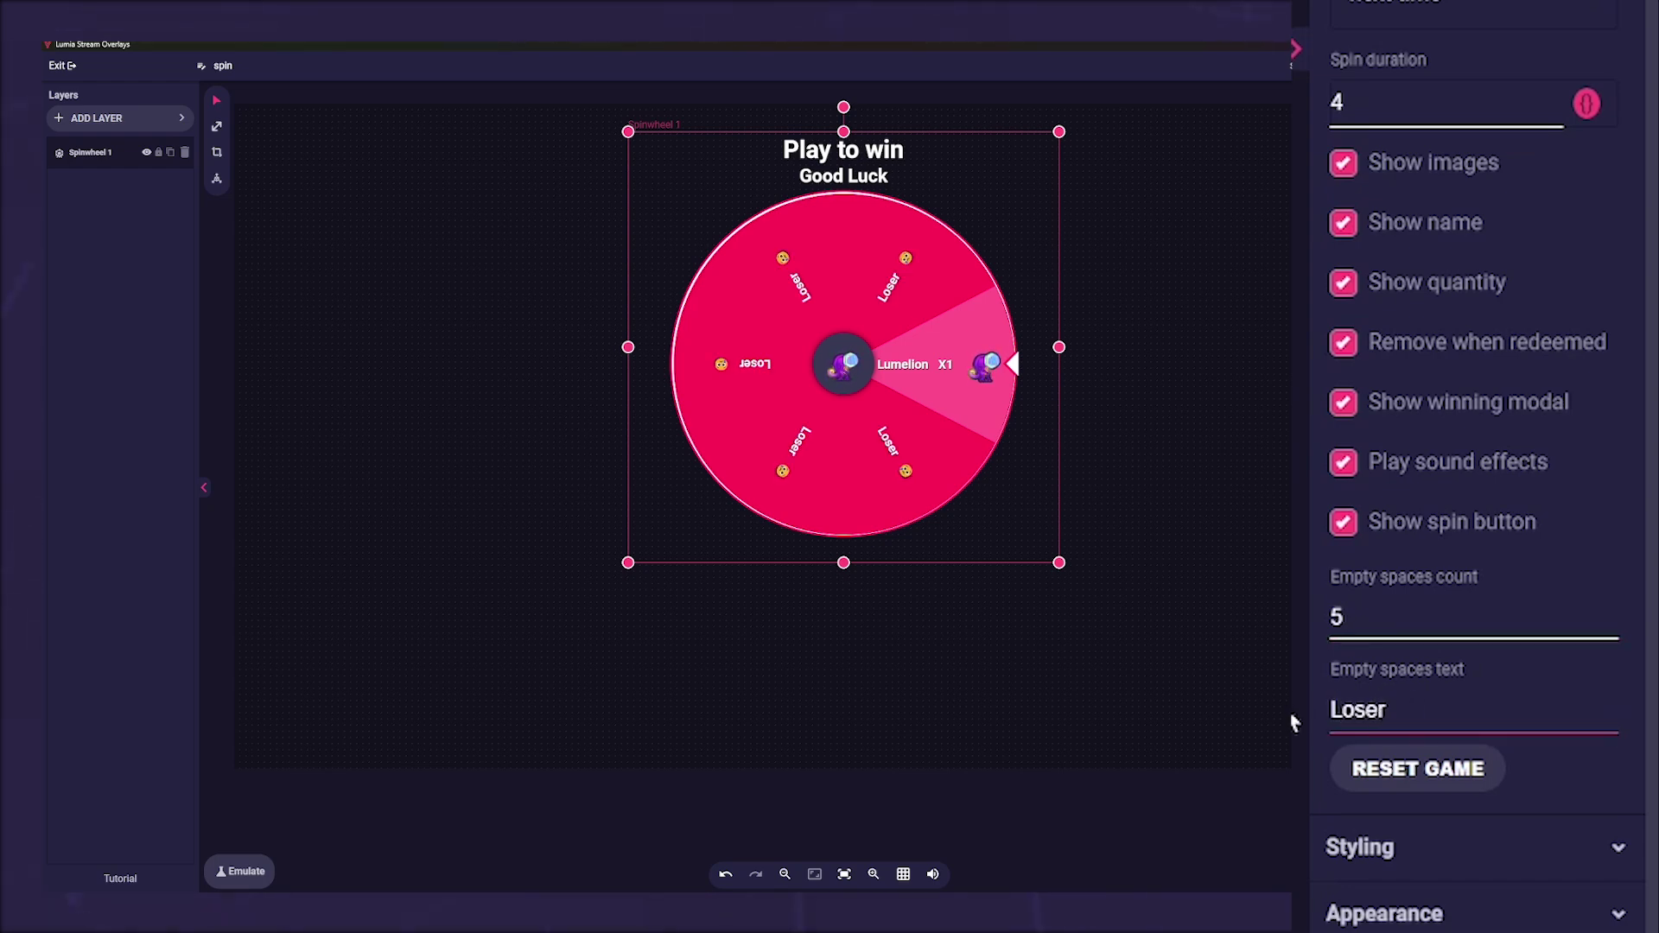
{"action": "left_click", "coordinate": [1294, 722]}
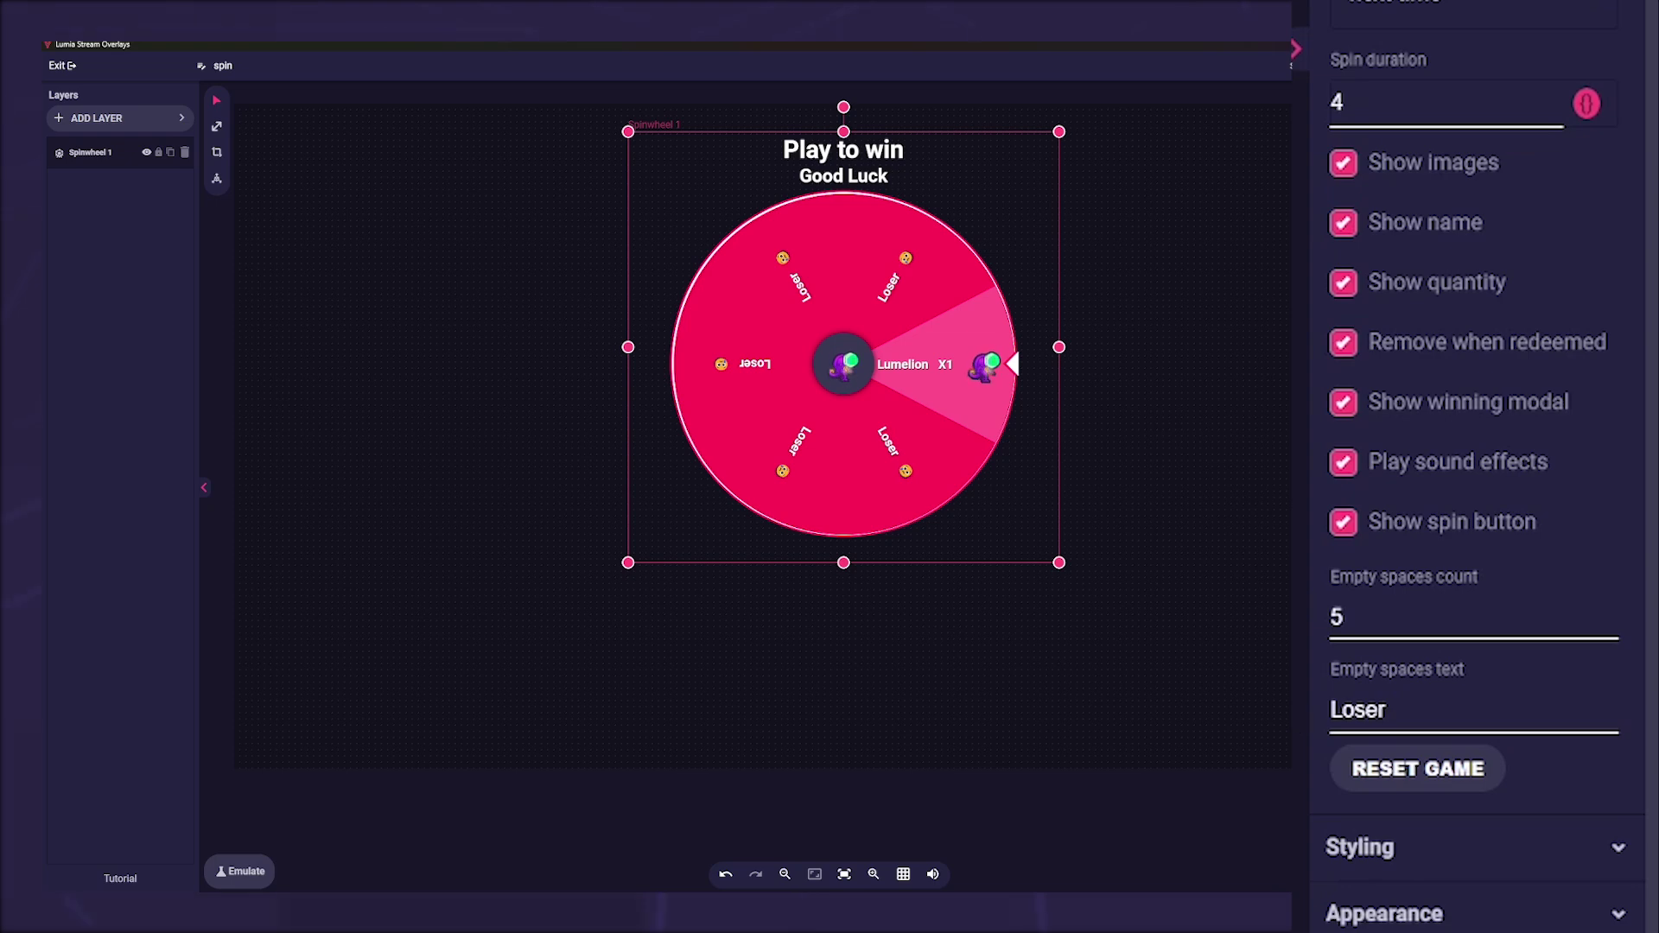
Expand the wheel's Styling settings and bring up the Manage Spinwheel item list
{"action": "left_click", "coordinate": [1381, 851]}
{"action": "scroll", "coordinate": [1408, 826], "scroll_direction": "down", "scroll_amount": 9}
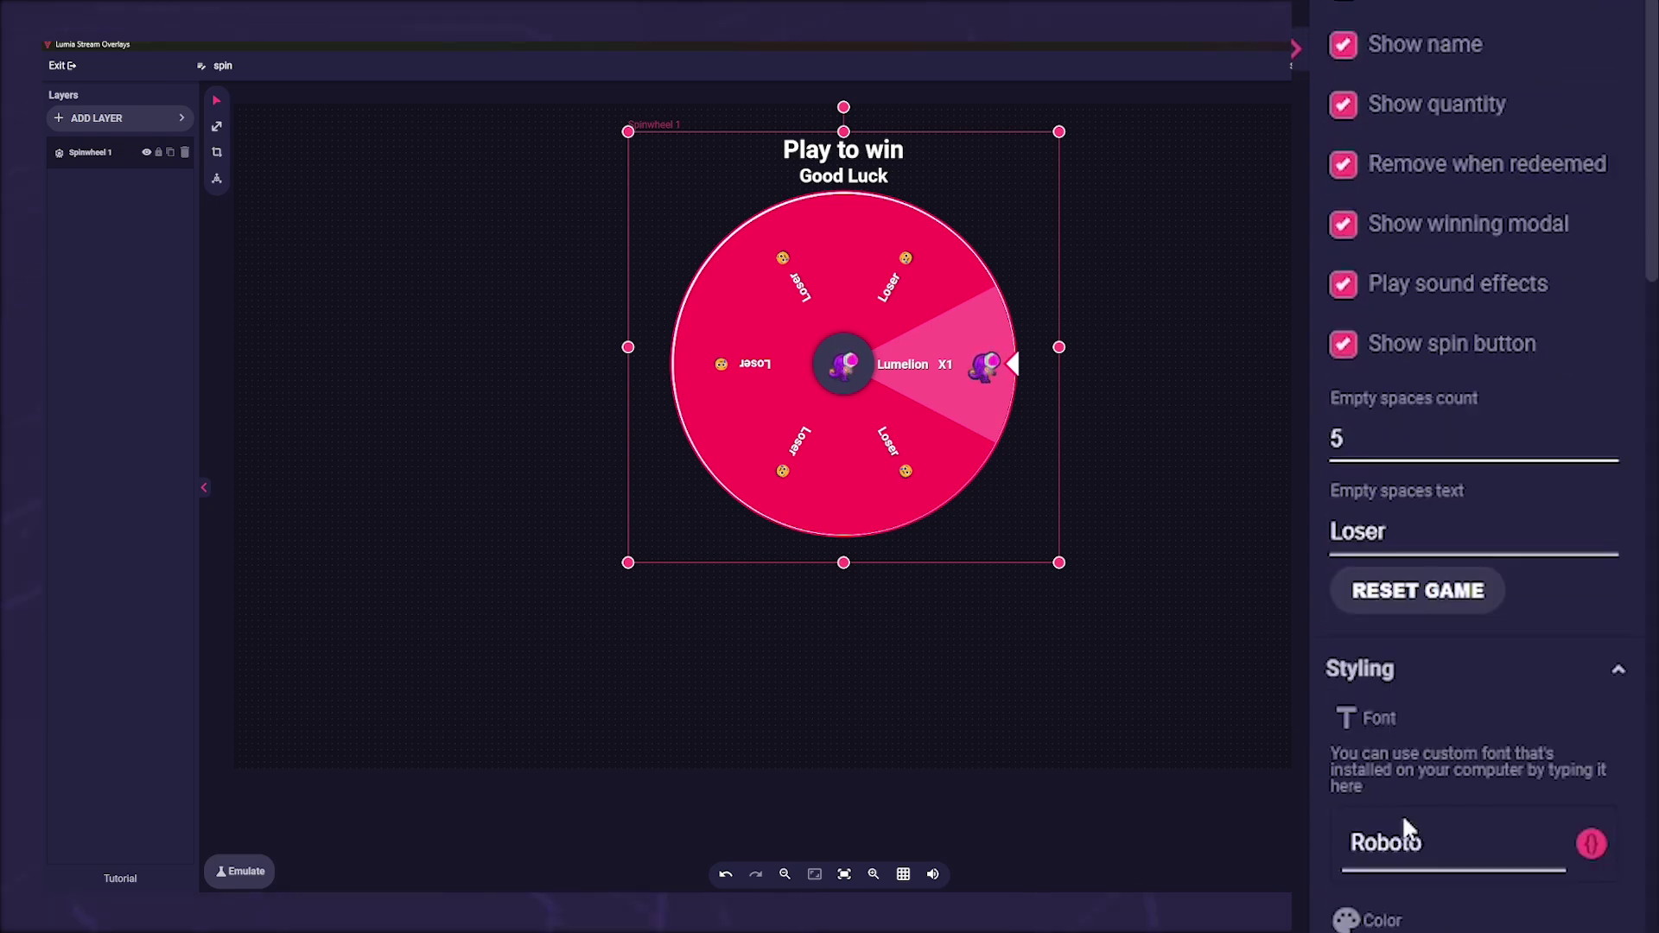
{"action": "scroll", "coordinate": [1474, 467], "scroll_direction": "down", "scroll_amount": 2}
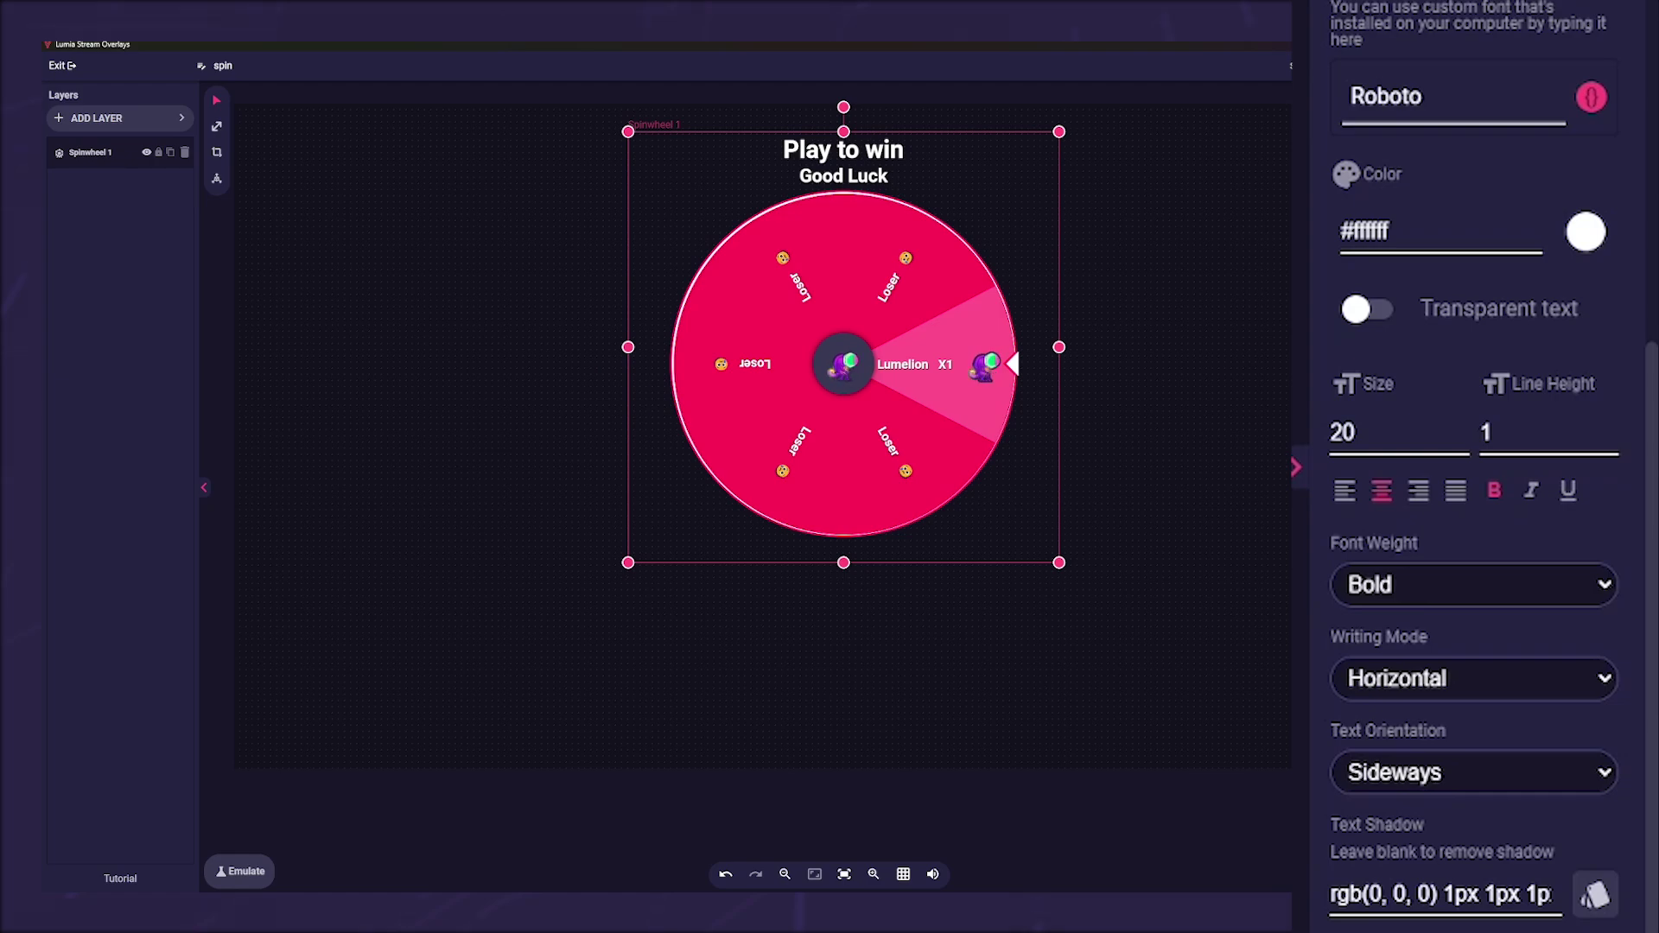
{"action": "scroll", "coordinate": [1529, 468], "scroll_direction": "up", "scroll_amount": 10}
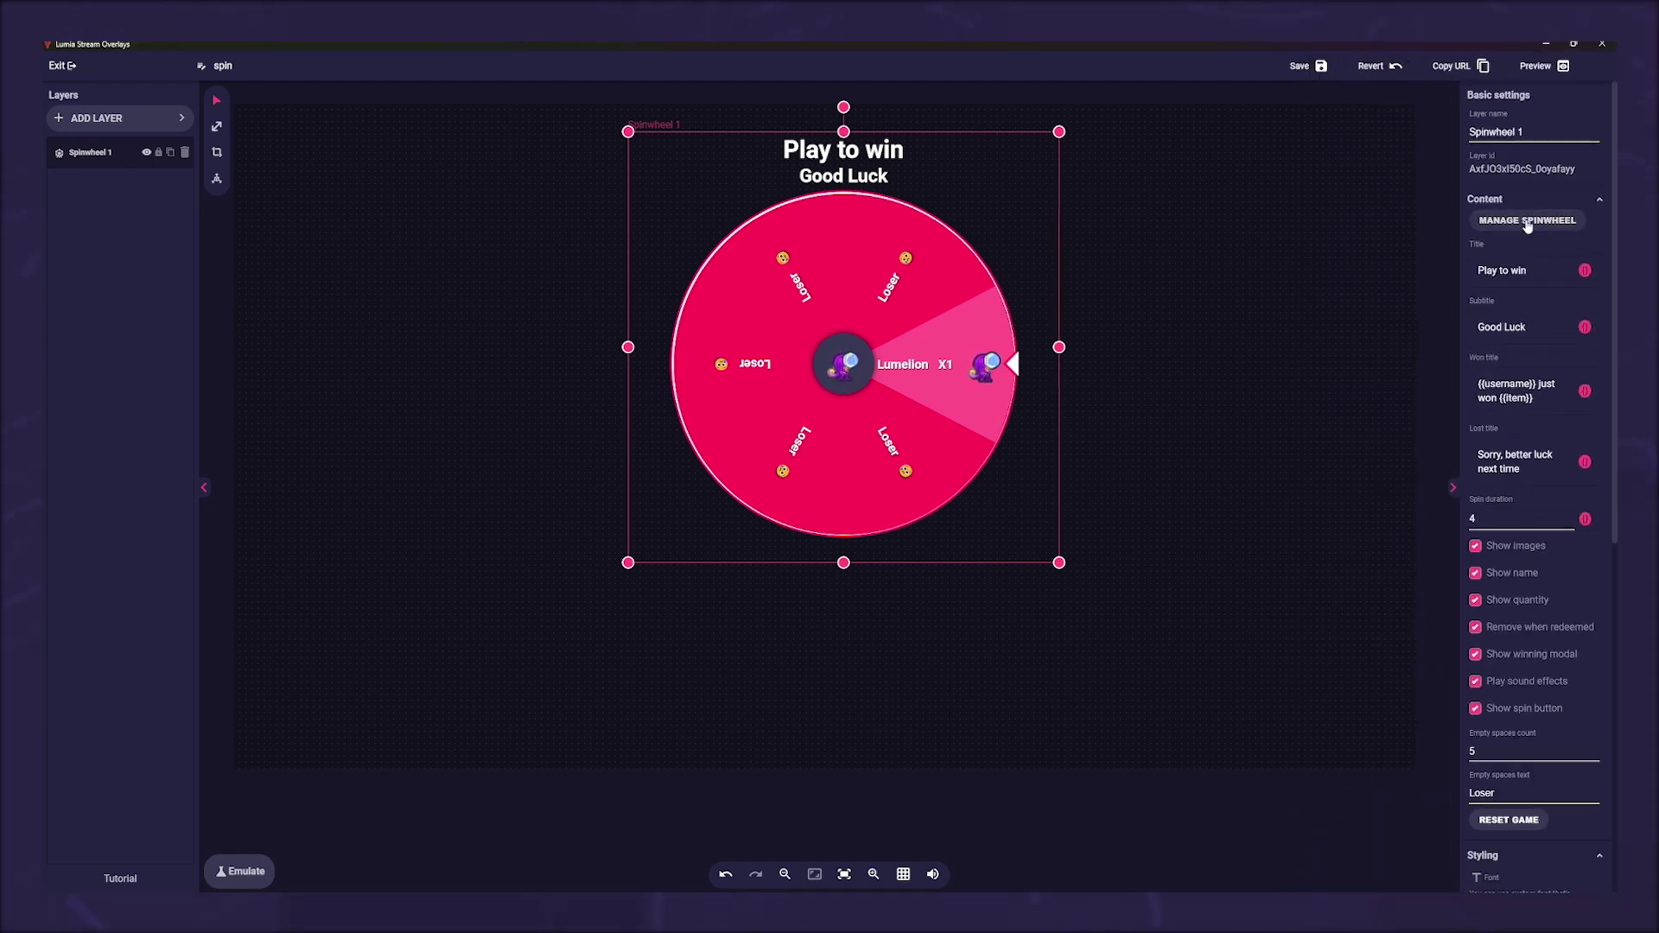
{"action": "left_click", "coordinate": [1542, 218]}
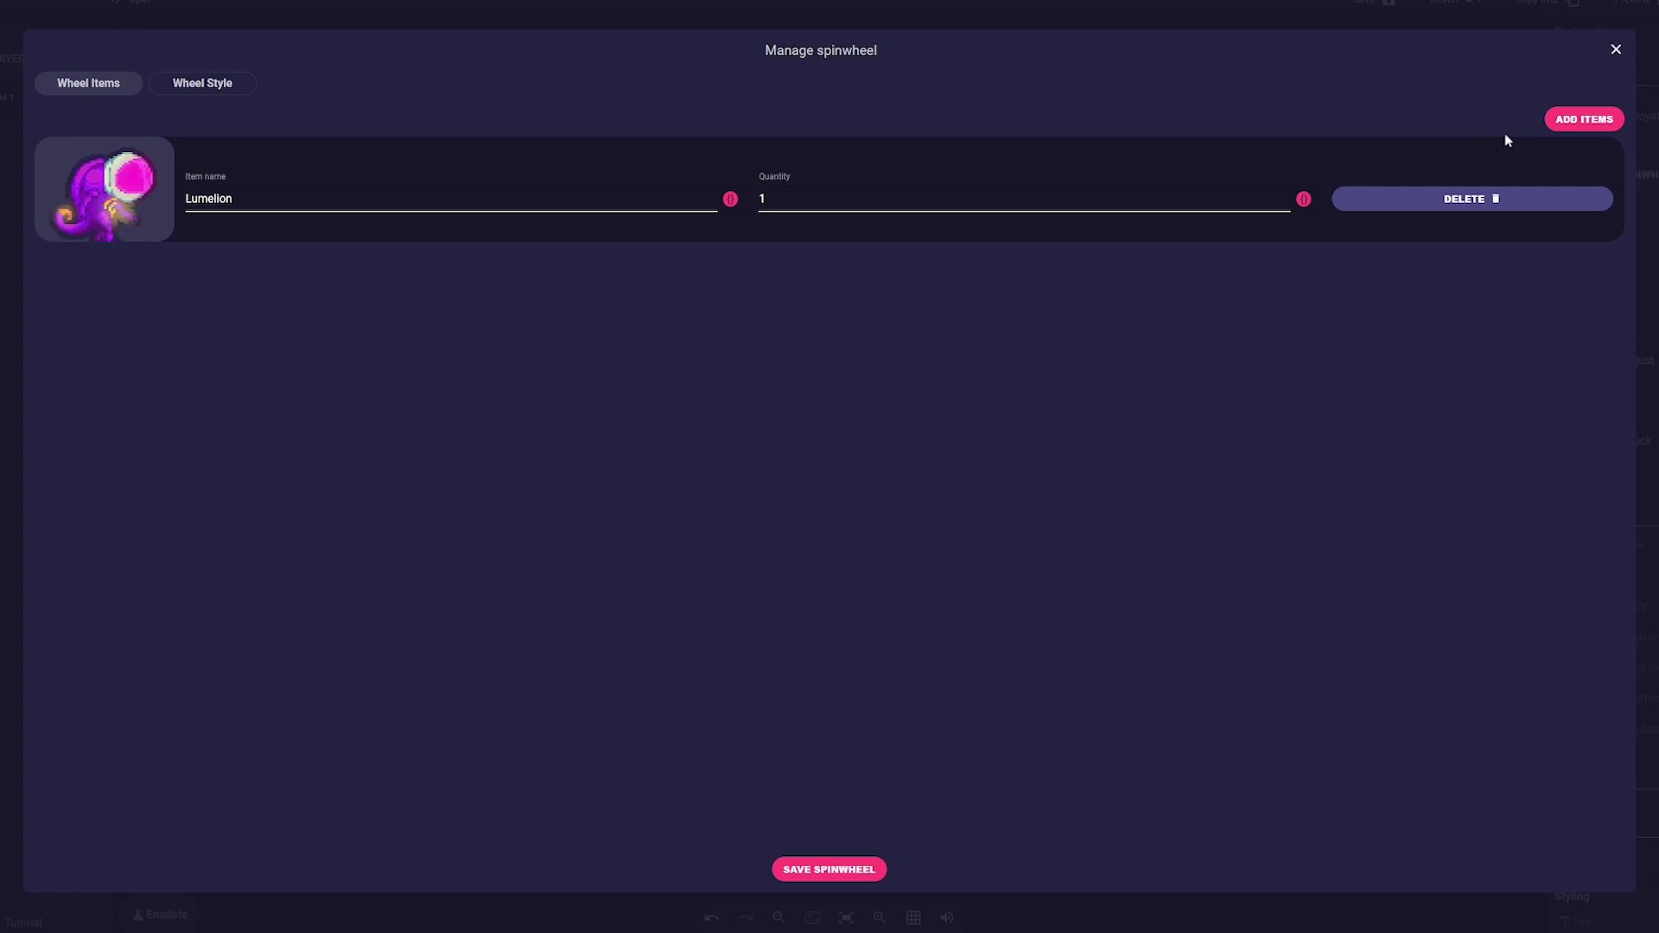
Add a wheel item named 3080 with quantity 5 and the Batman picture
{"action": "left_click", "coordinate": [1571, 124]}
{"action": "left_click", "coordinate": [249, 306]}
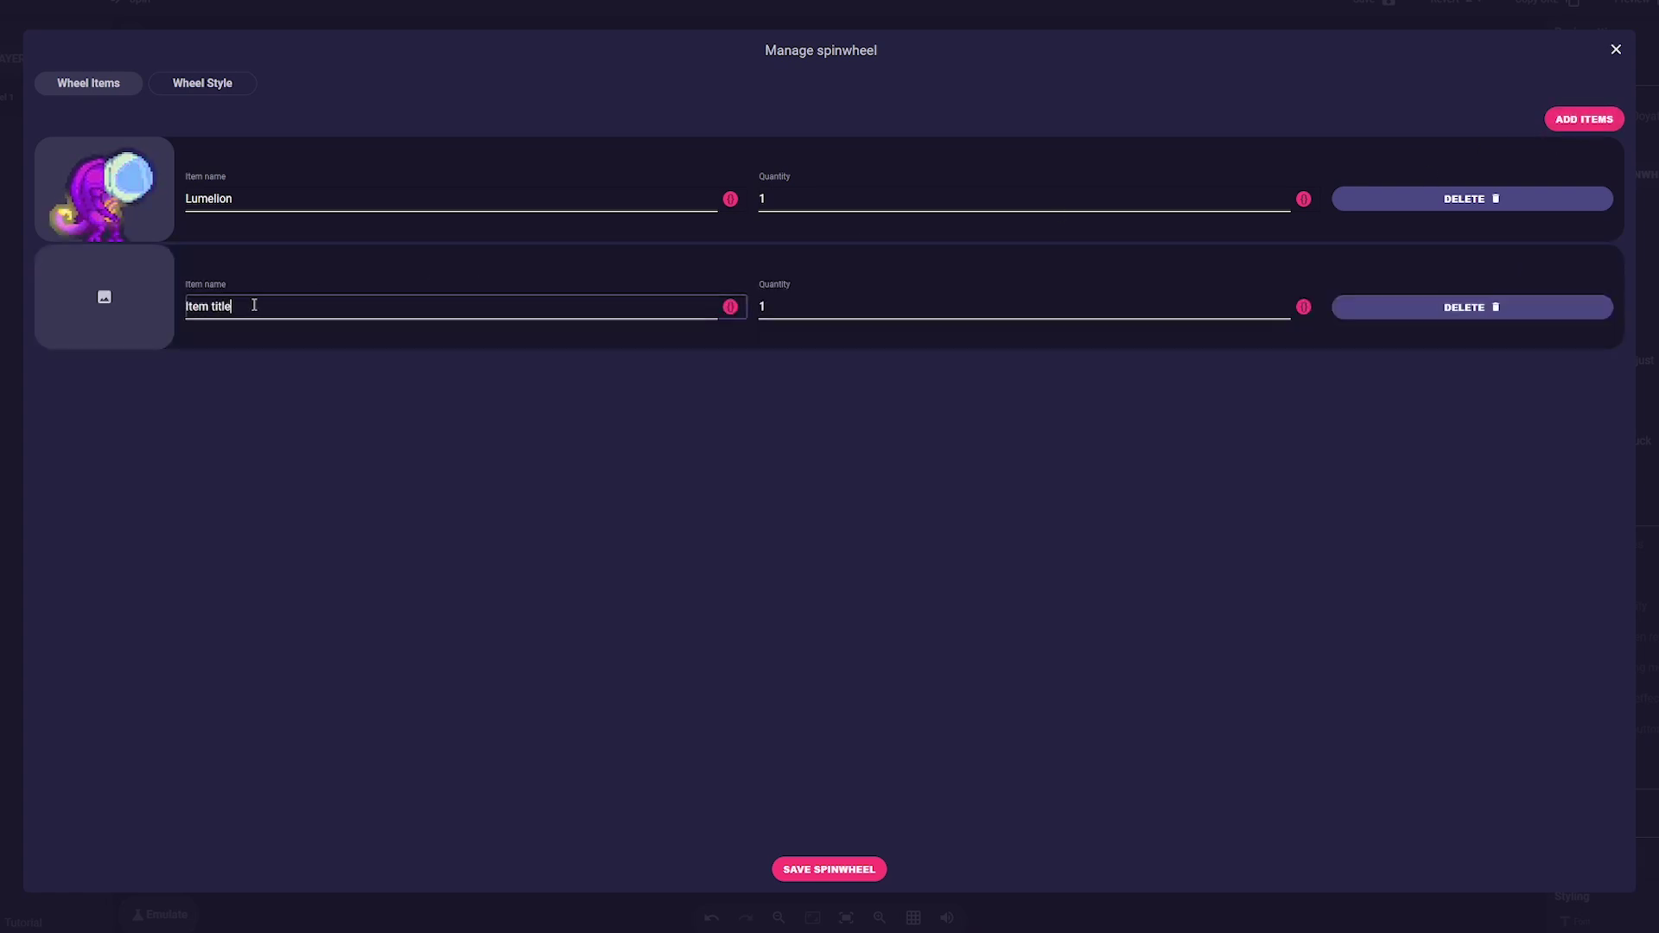
{"action": "key", "text": "ctrl+a"}
{"action": "type", "text": "3080"}
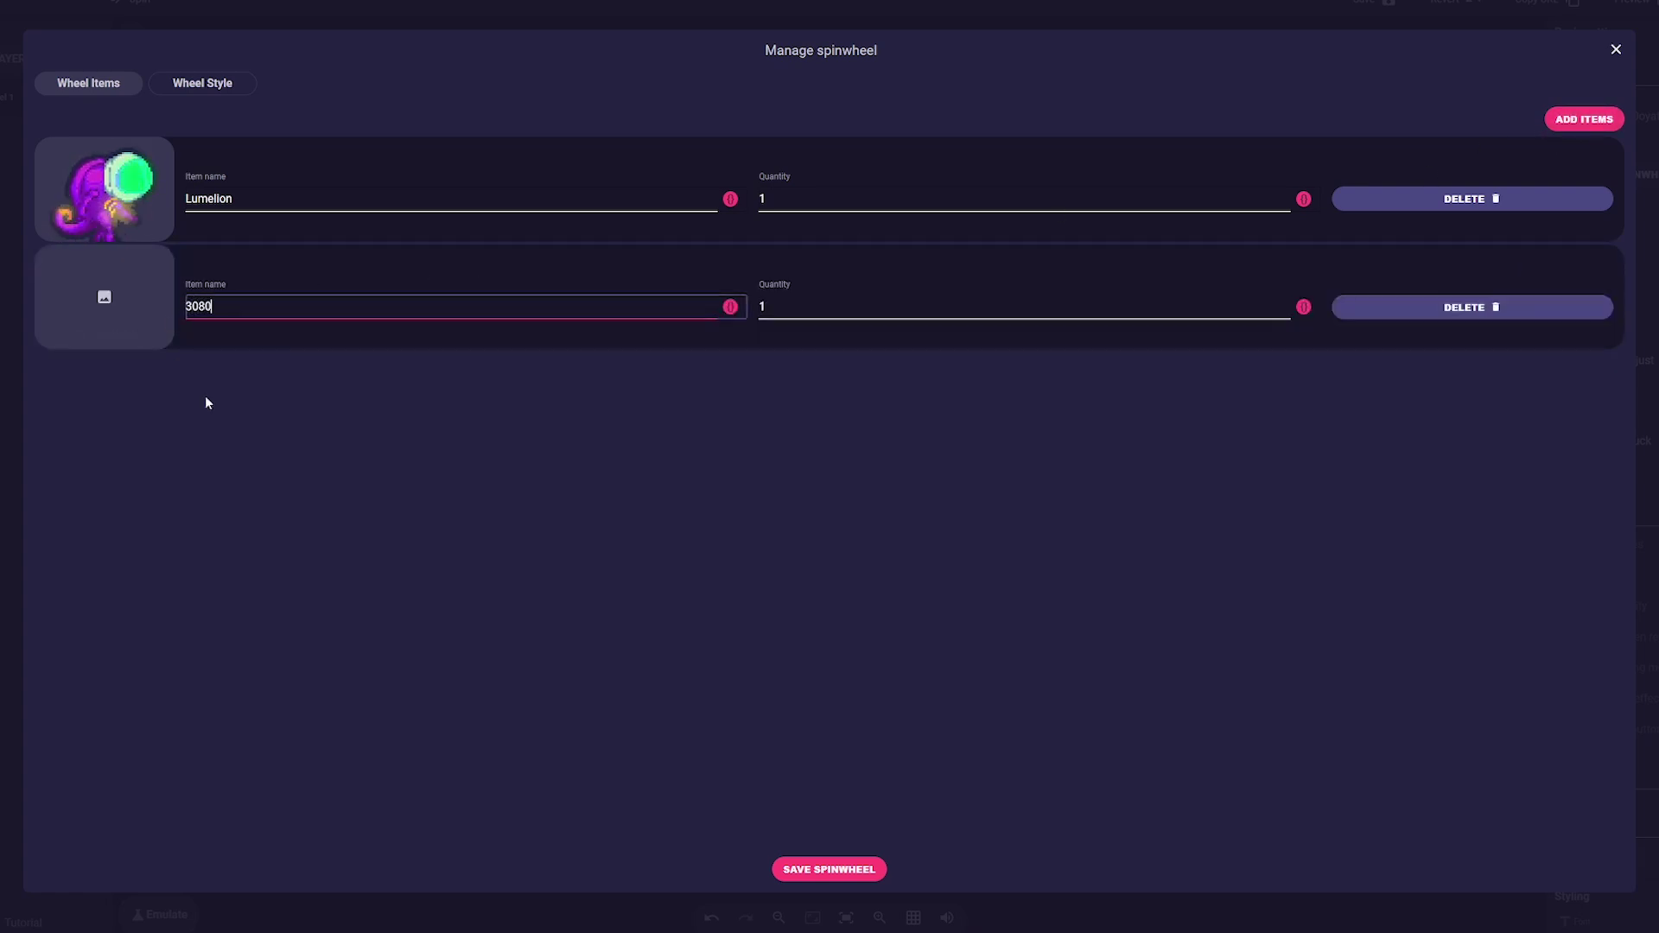
{"action": "left_click", "coordinate": [119, 305]}
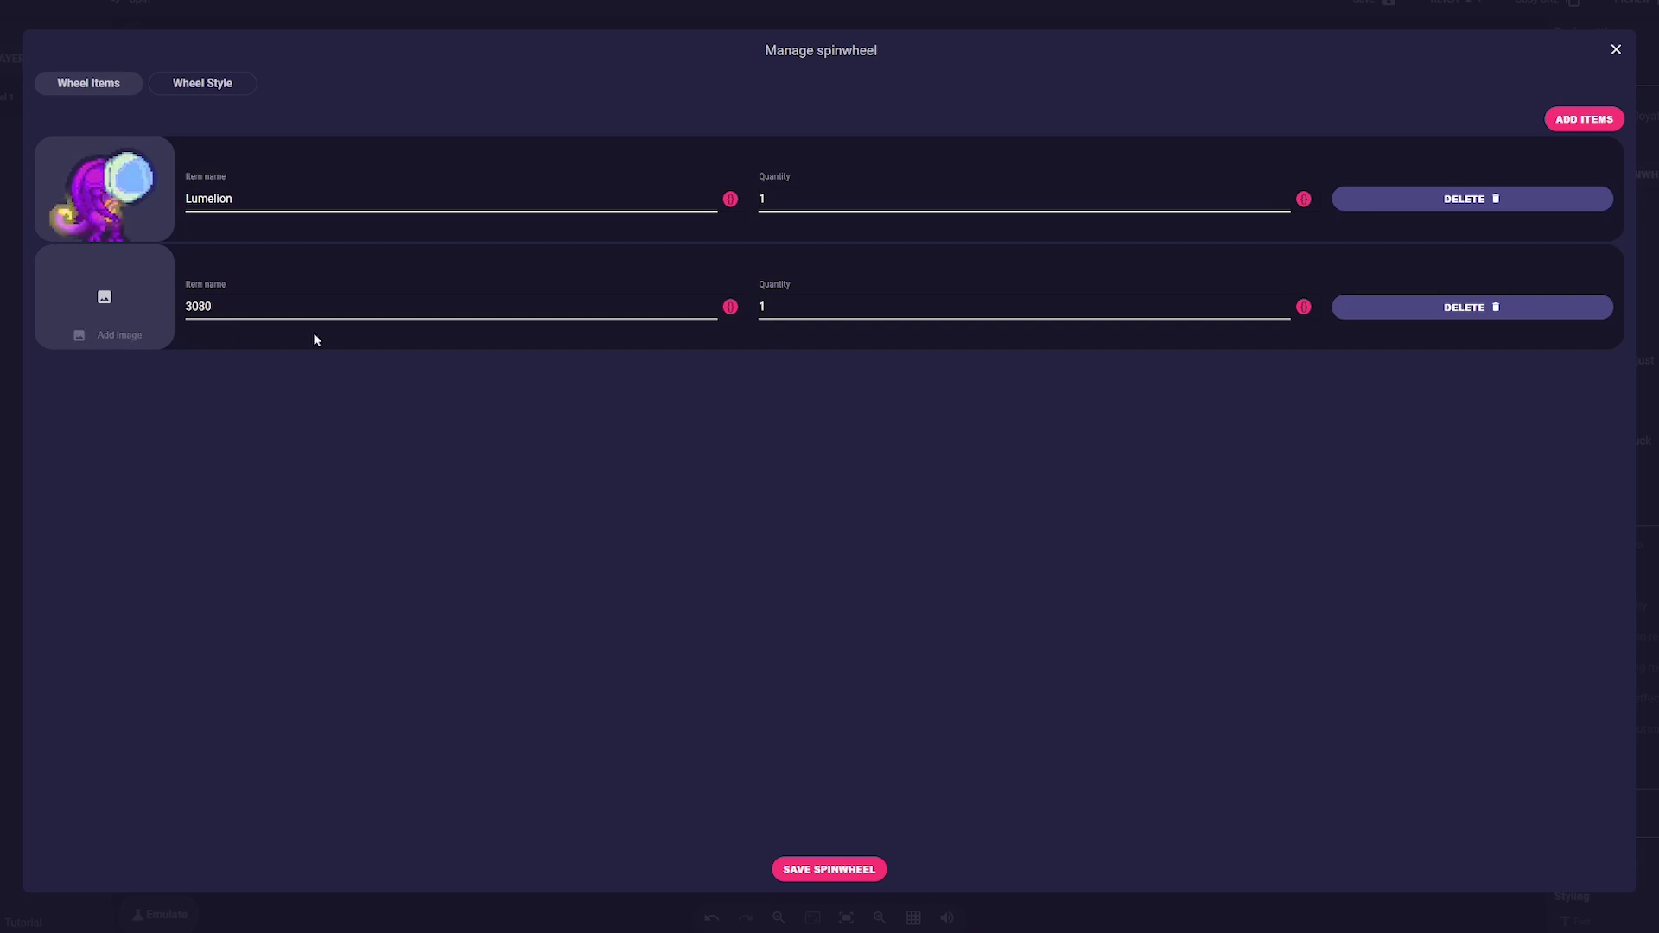
{"action": "key", "text": "Tab"}
{"action": "type", "text": "5"}
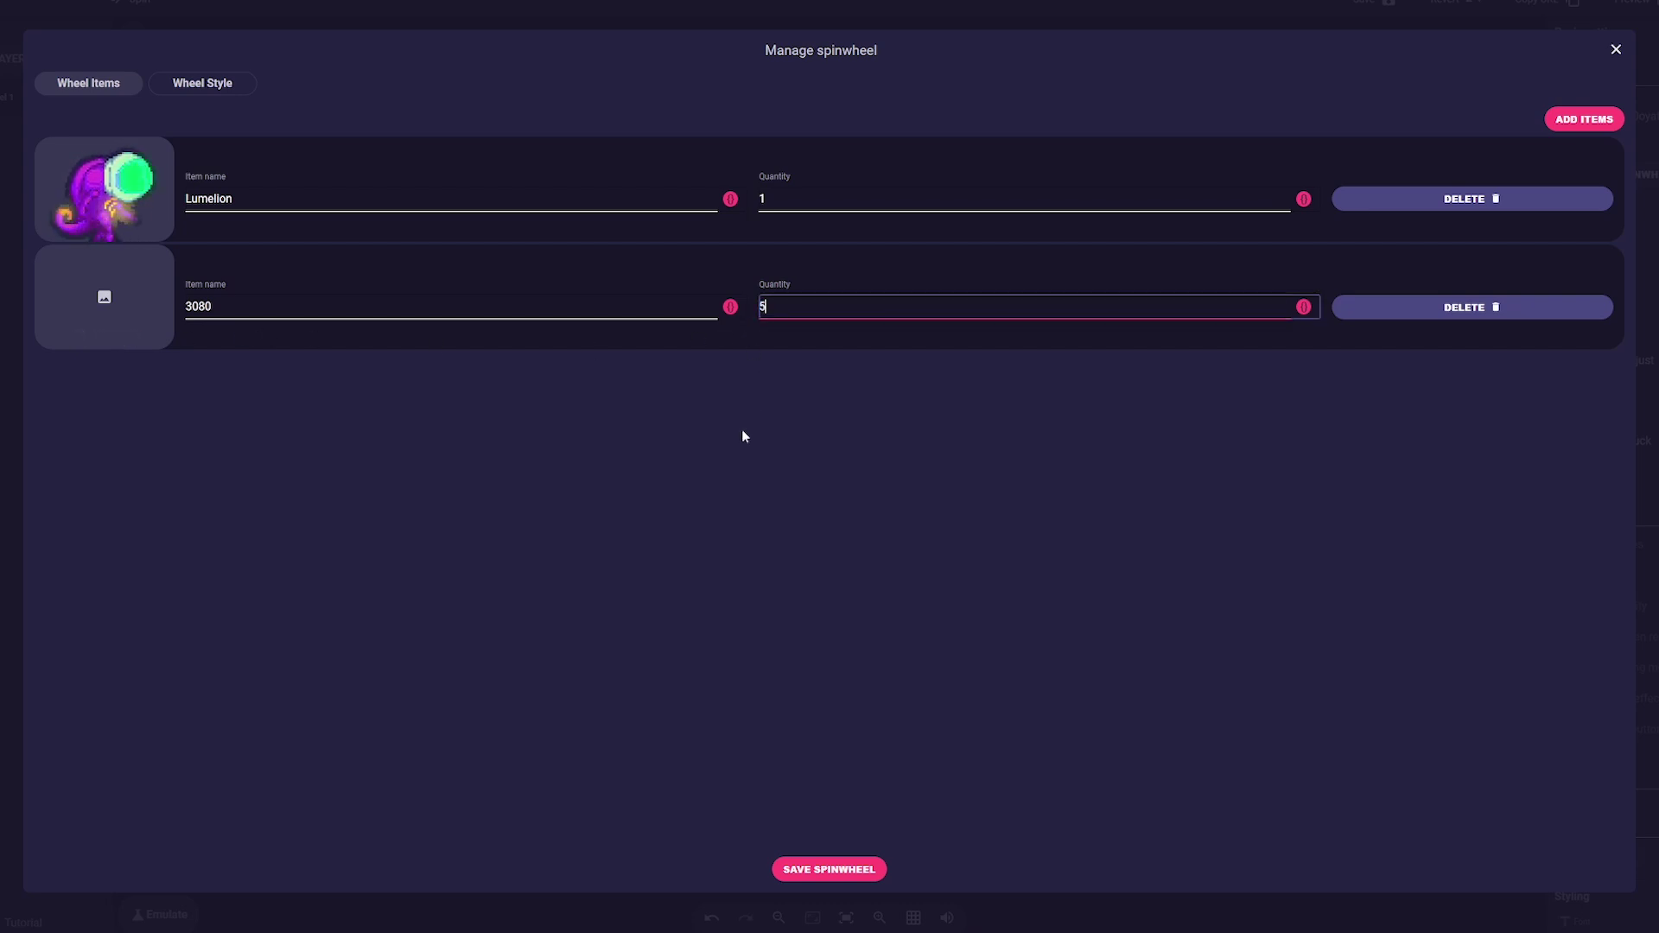
{"action": "left_click", "coordinate": [112, 339]}
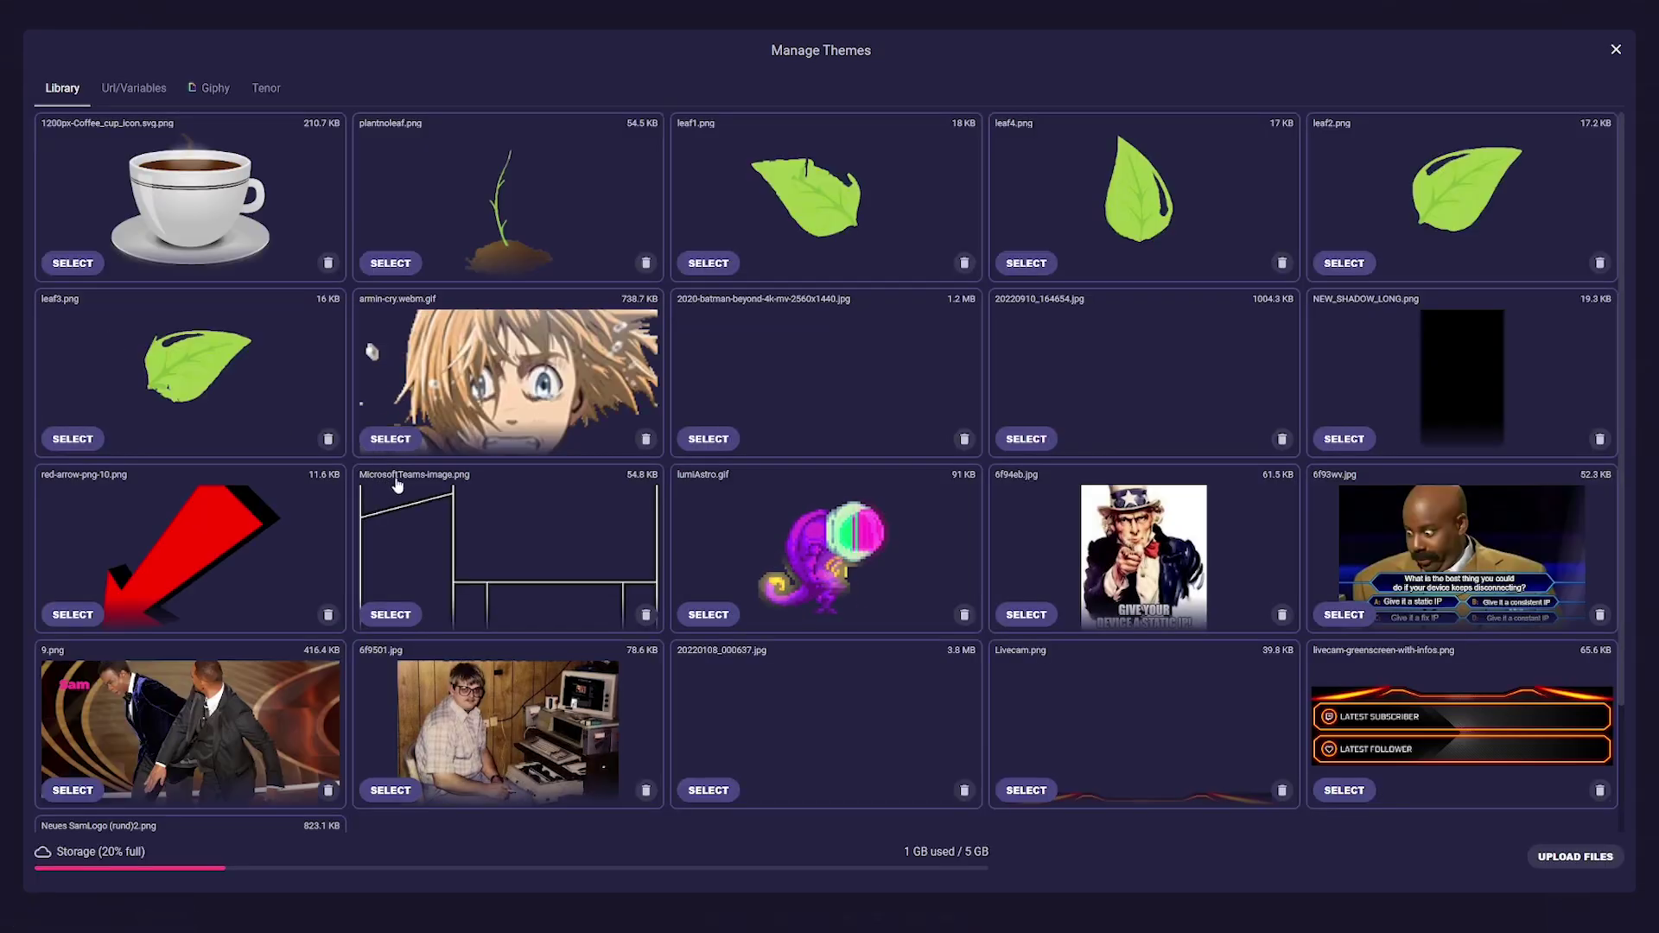
{"action": "left_click", "coordinate": [771, 390]}
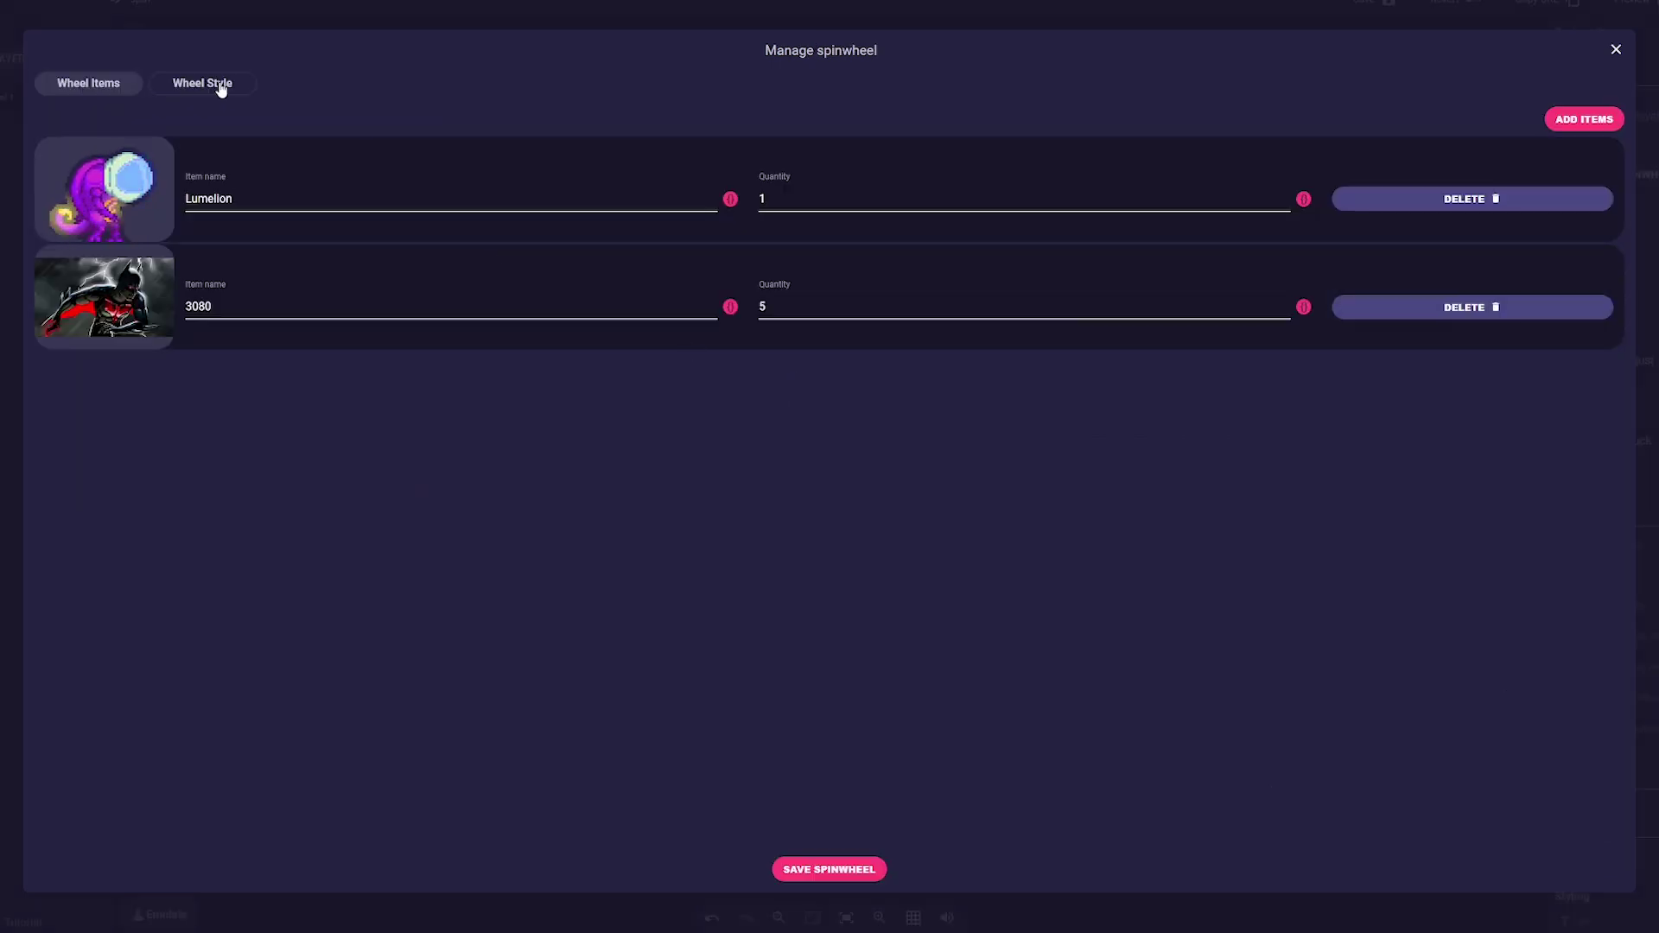
In Wheel Style, make the background blue and empty items green (#11ff00), then save the spinwheel
{"action": "left_click", "coordinate": [218, 82]}
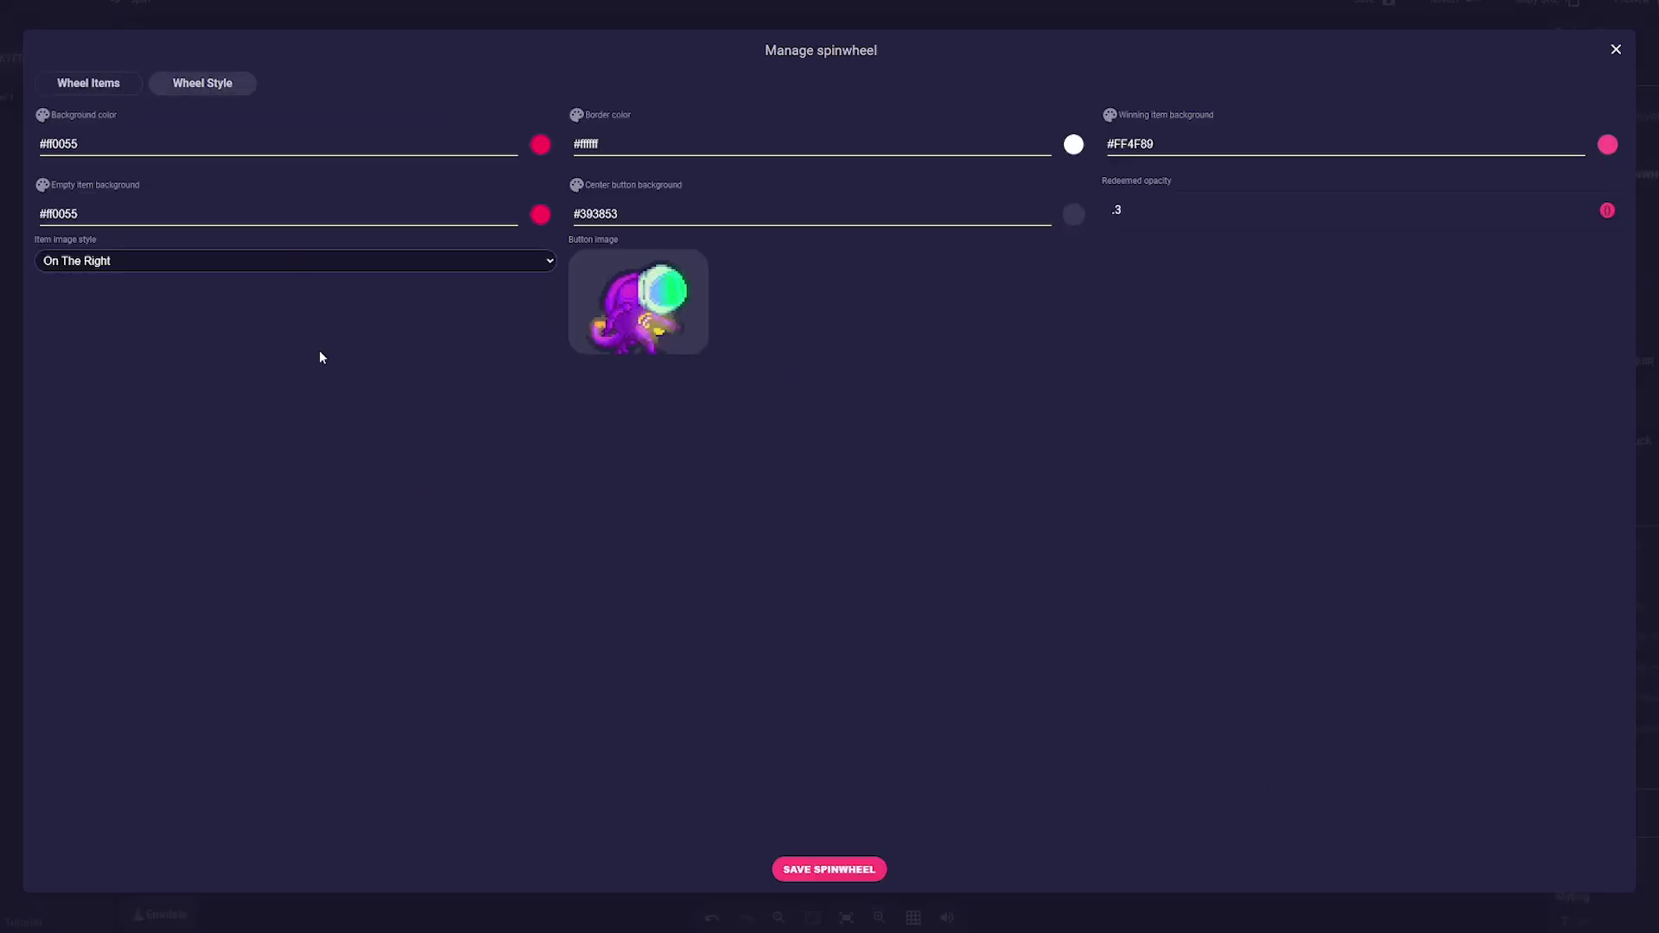
{"action": "left_click", "coordinate": [540, 144]}
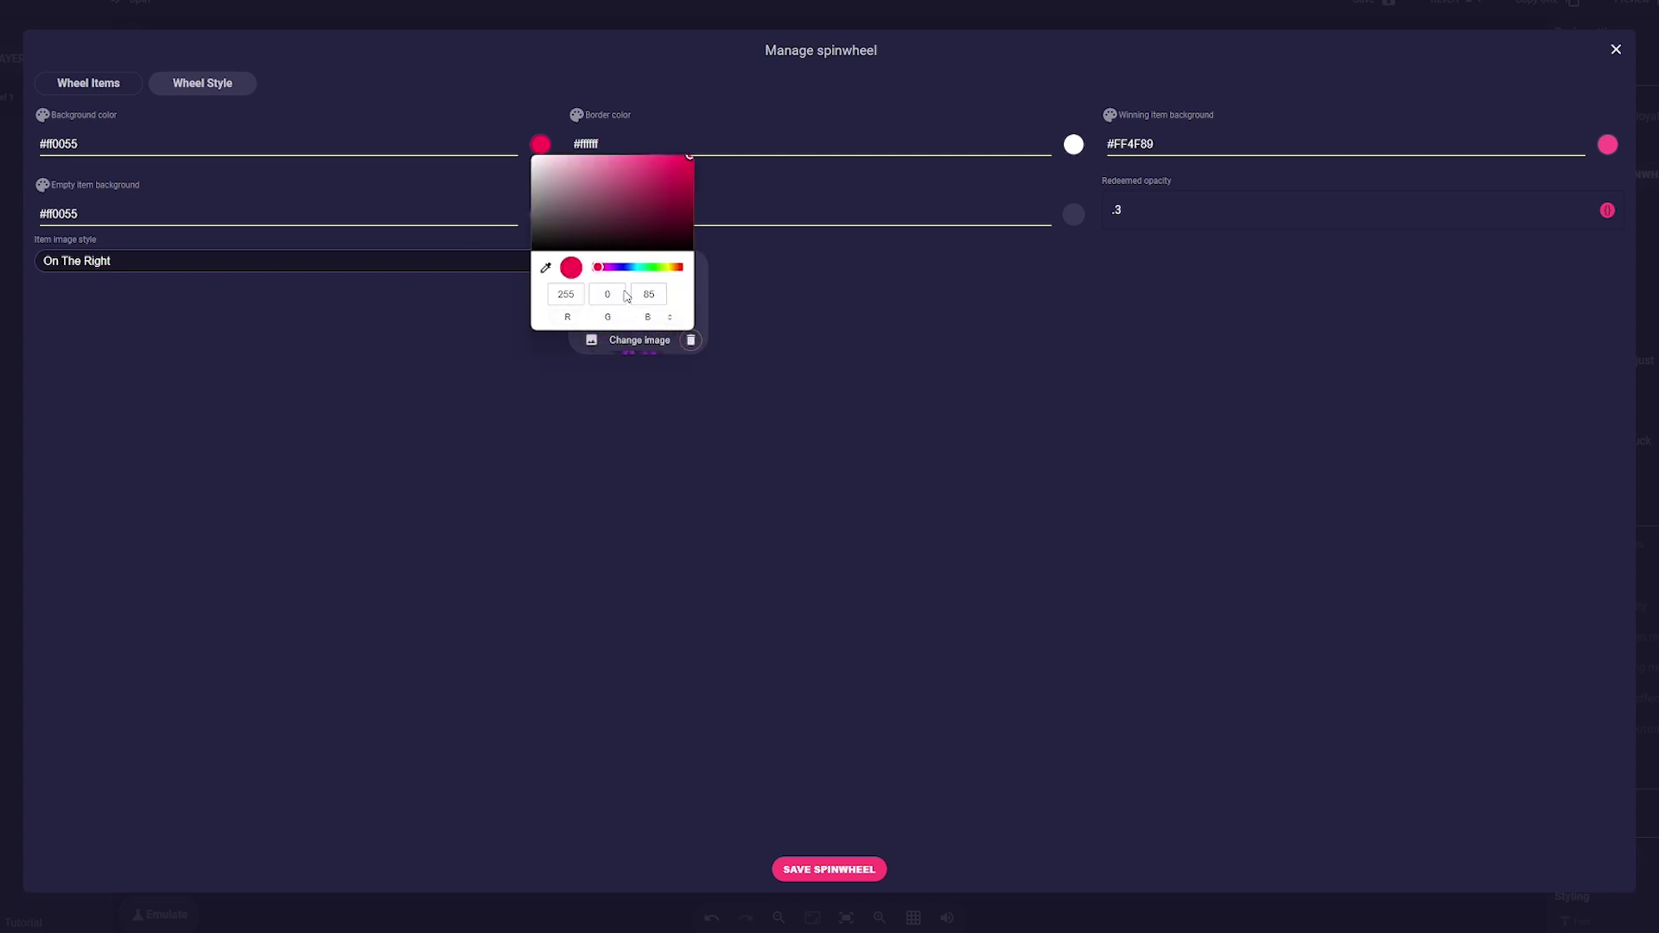
{"action": "left_click", "coordinate": [652, 267]}
{"action": "left_click", "coordinate": [837, 324]}
{"action": "left_click", "coordinate": [1074, 144]}
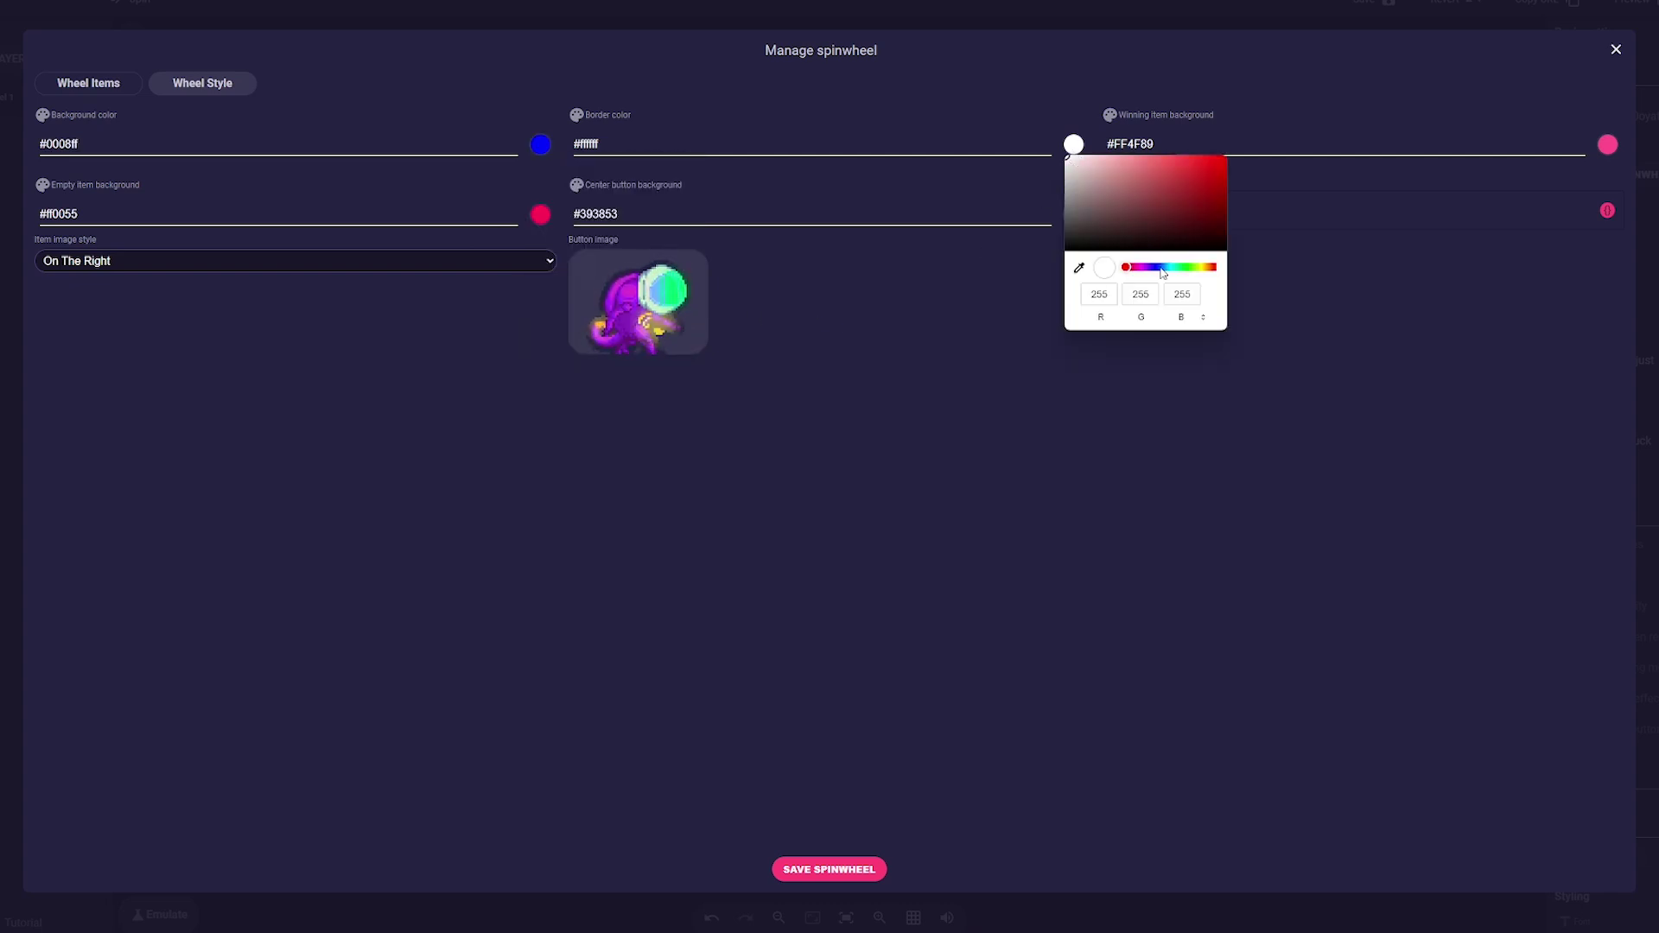
{"action": "left_click", "coordinate": [745, 287]}
{"action": "left_click", "coordinate": [540, 216]}
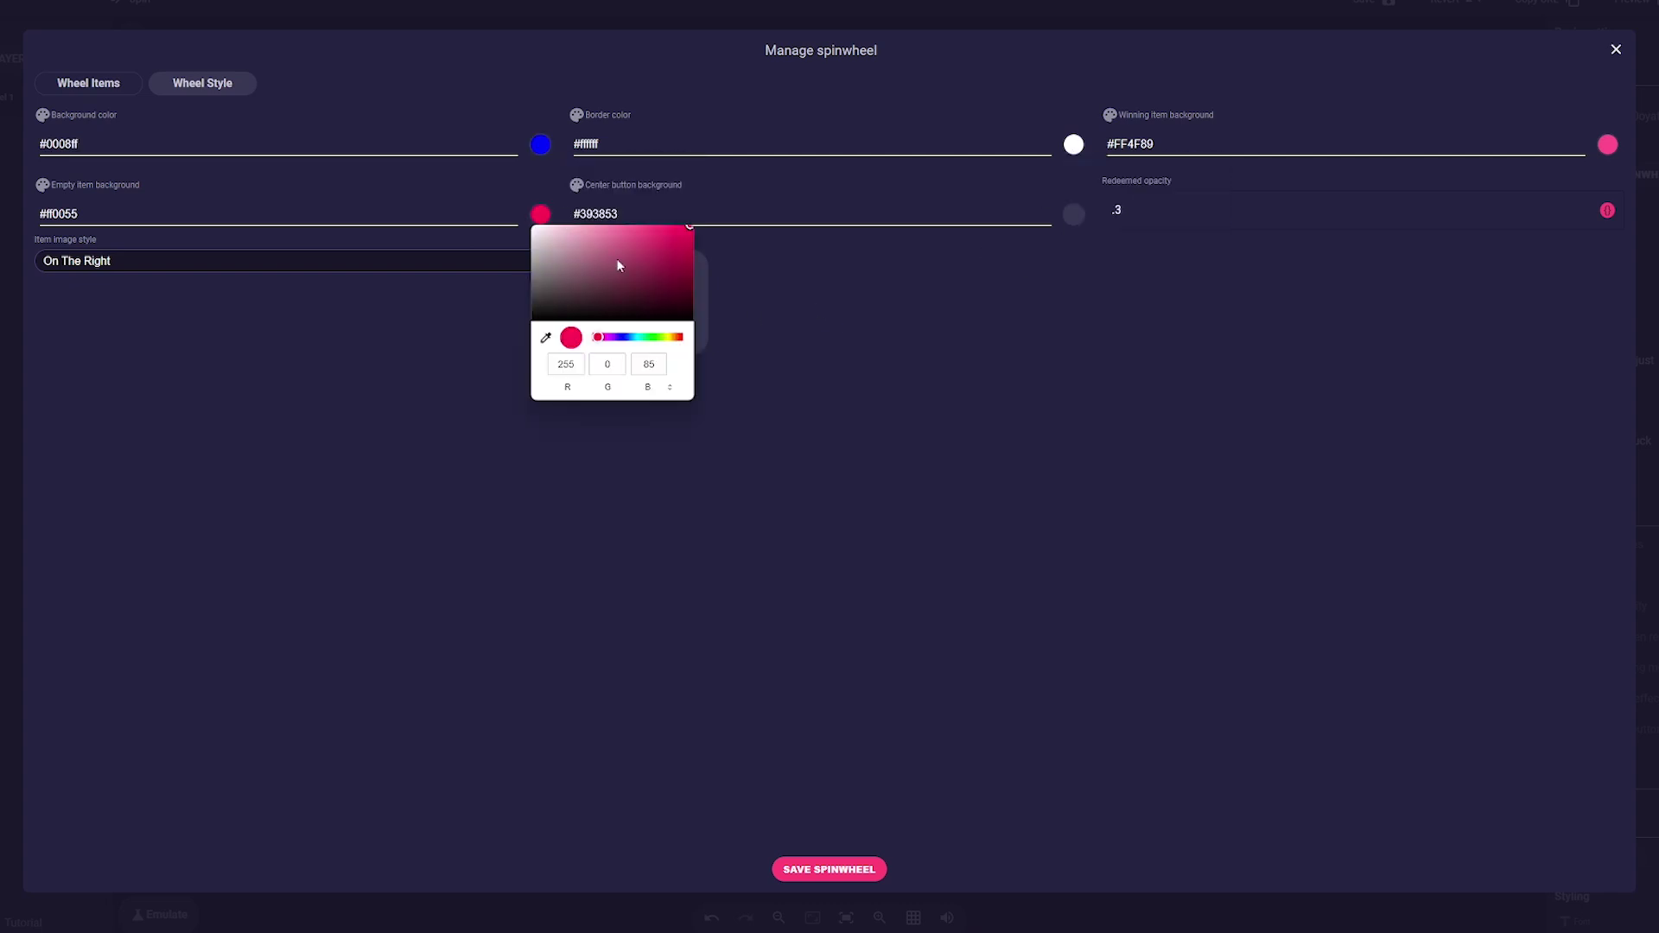
{"action": "left_click", "coordinate": [656, 338]}
{"action": "left_click", "coordinate": [1179, 326]}
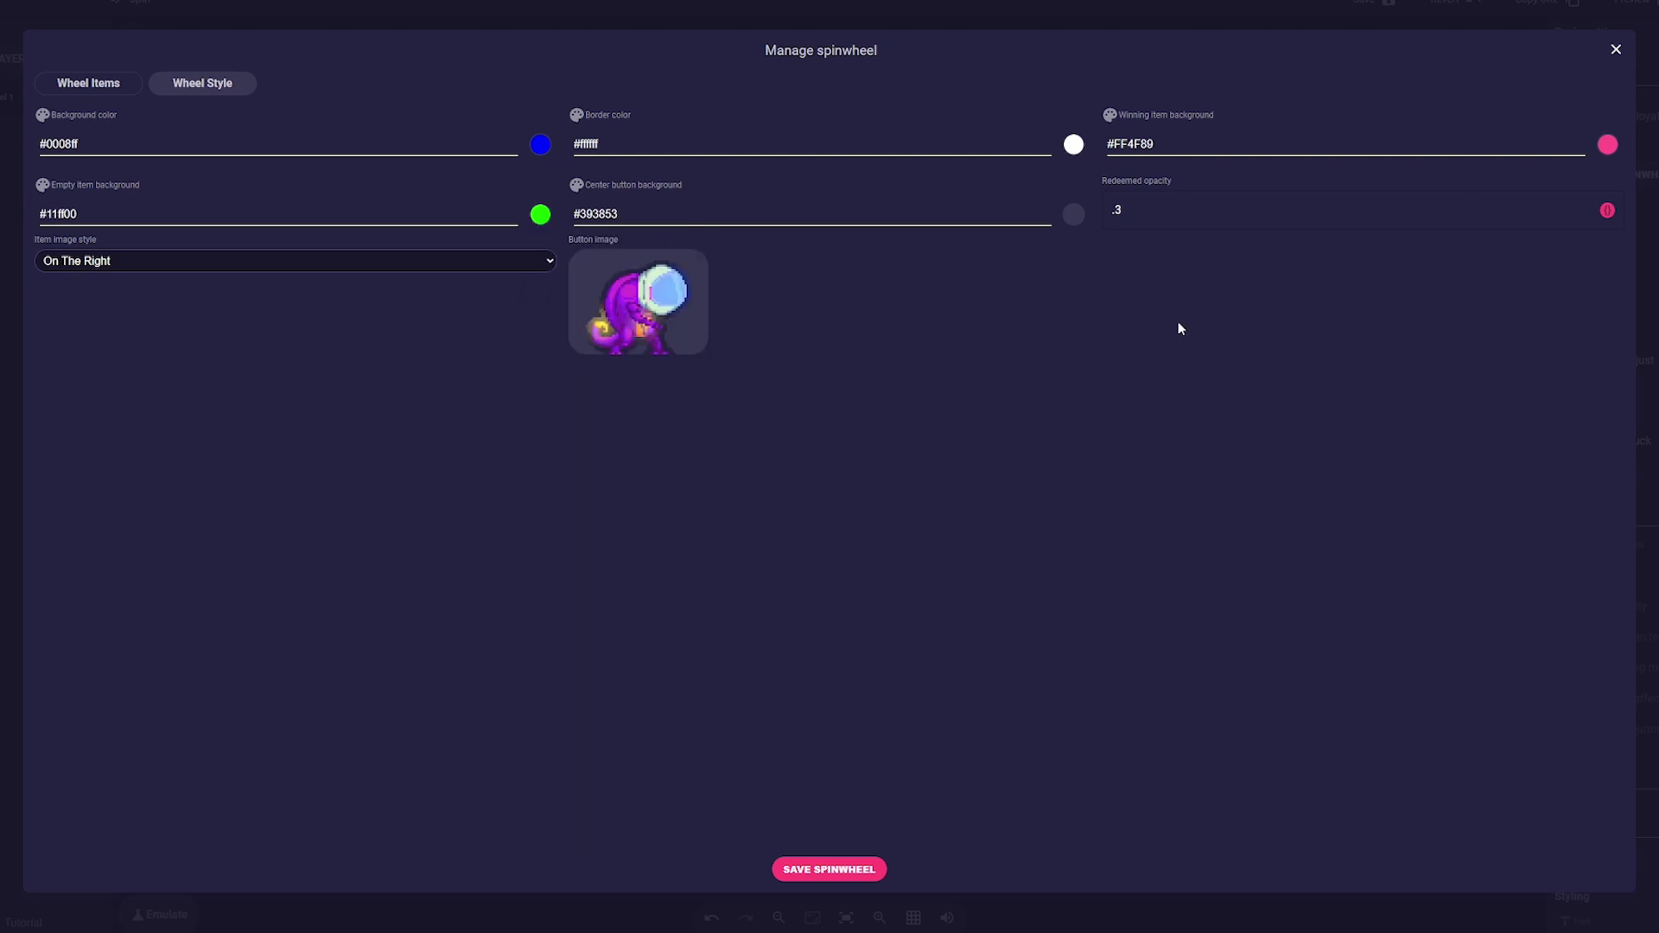
{"action": "left_click", "coordinate": [828, 871]}
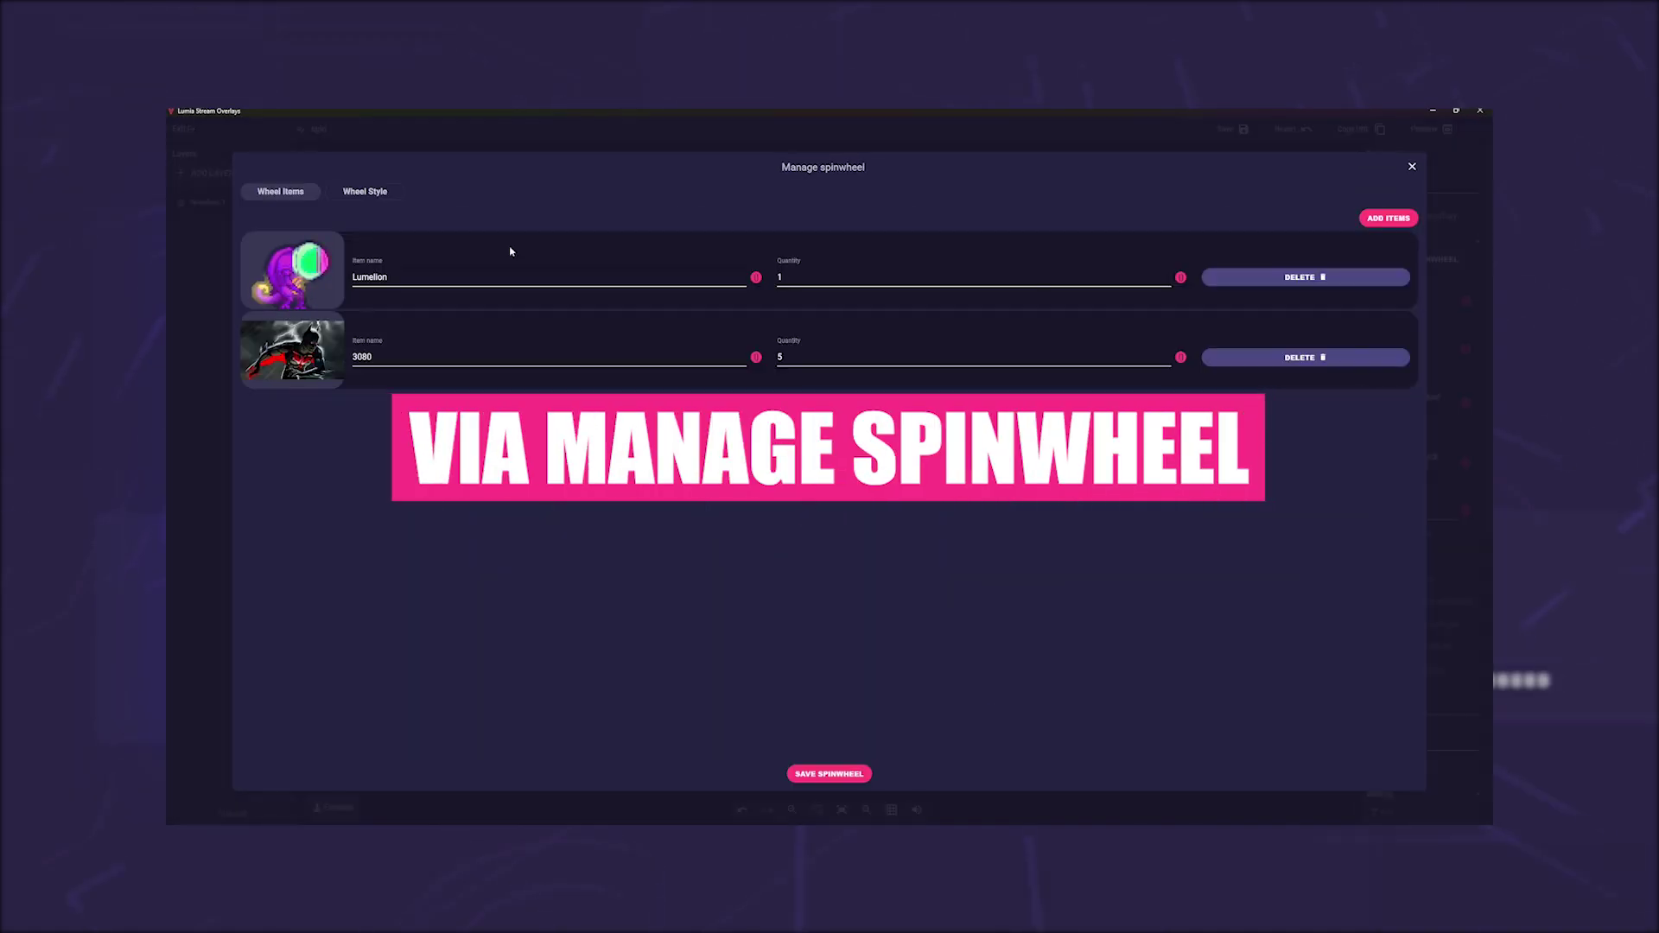
Attach a picture to the 3080 item and change the winning item background colour
{"action": "left_click", "coordinate": [365, 191]}
{"action": "left_click", "coordinate": [1011, 237]}
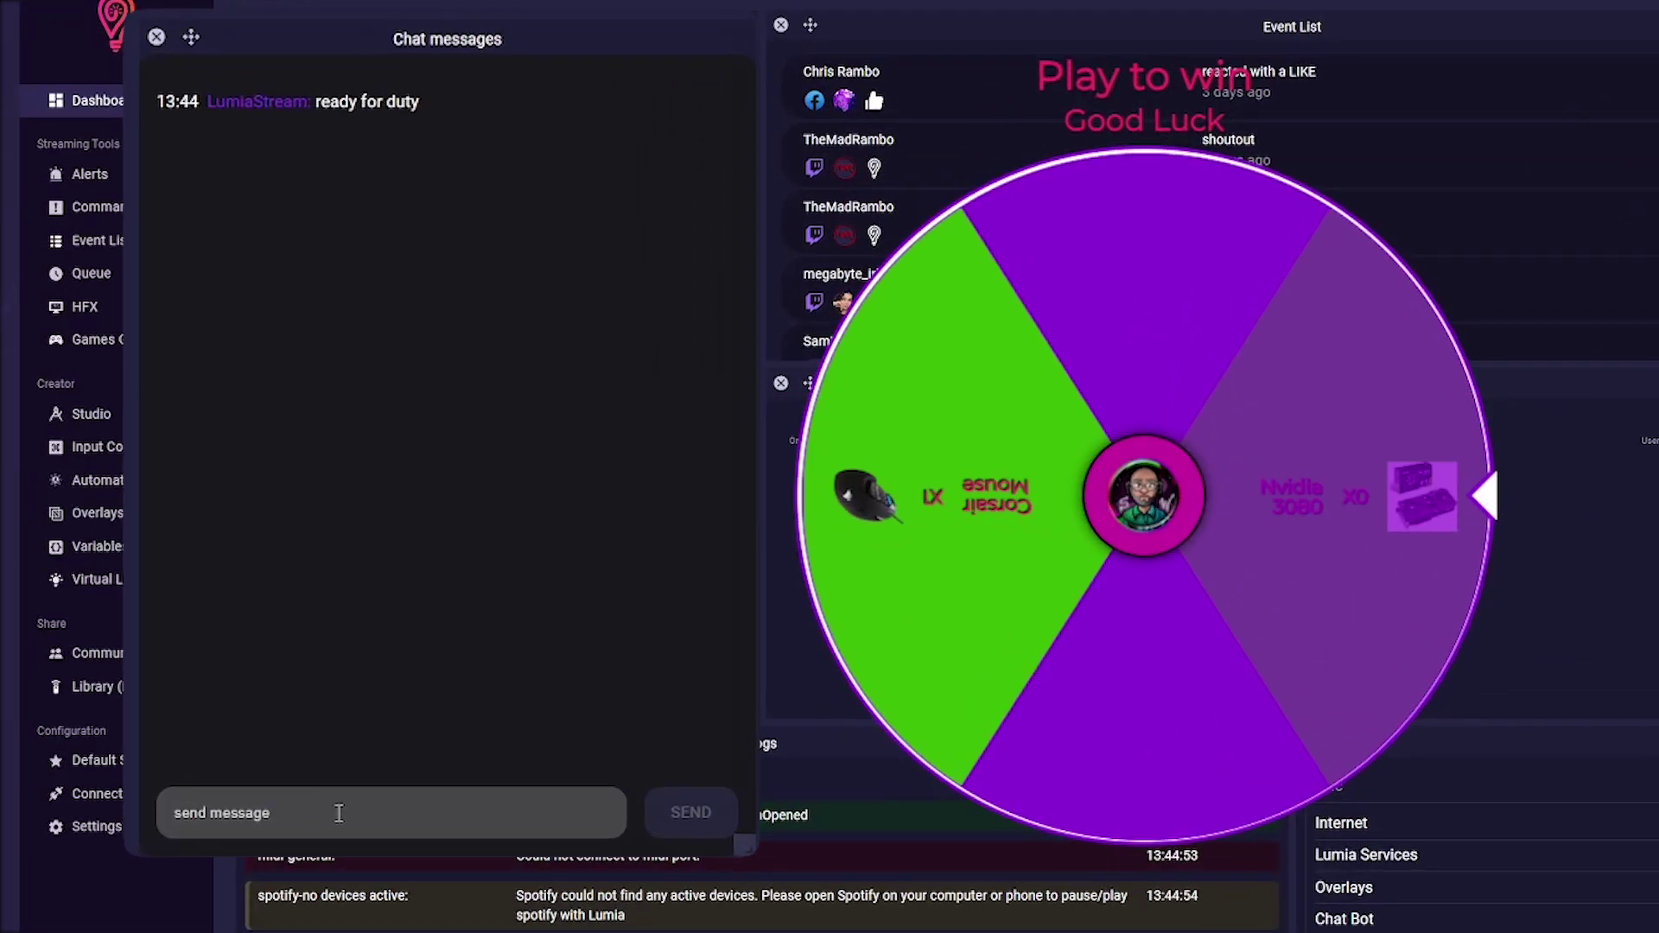
In dashboard chat, send !add logitech keyboard, !remove logitech keyboard, !reset, then !spin
{"action": "left_click", "coordinate": [296, 575]}
{"action": "type", "text": "!add logitech"}
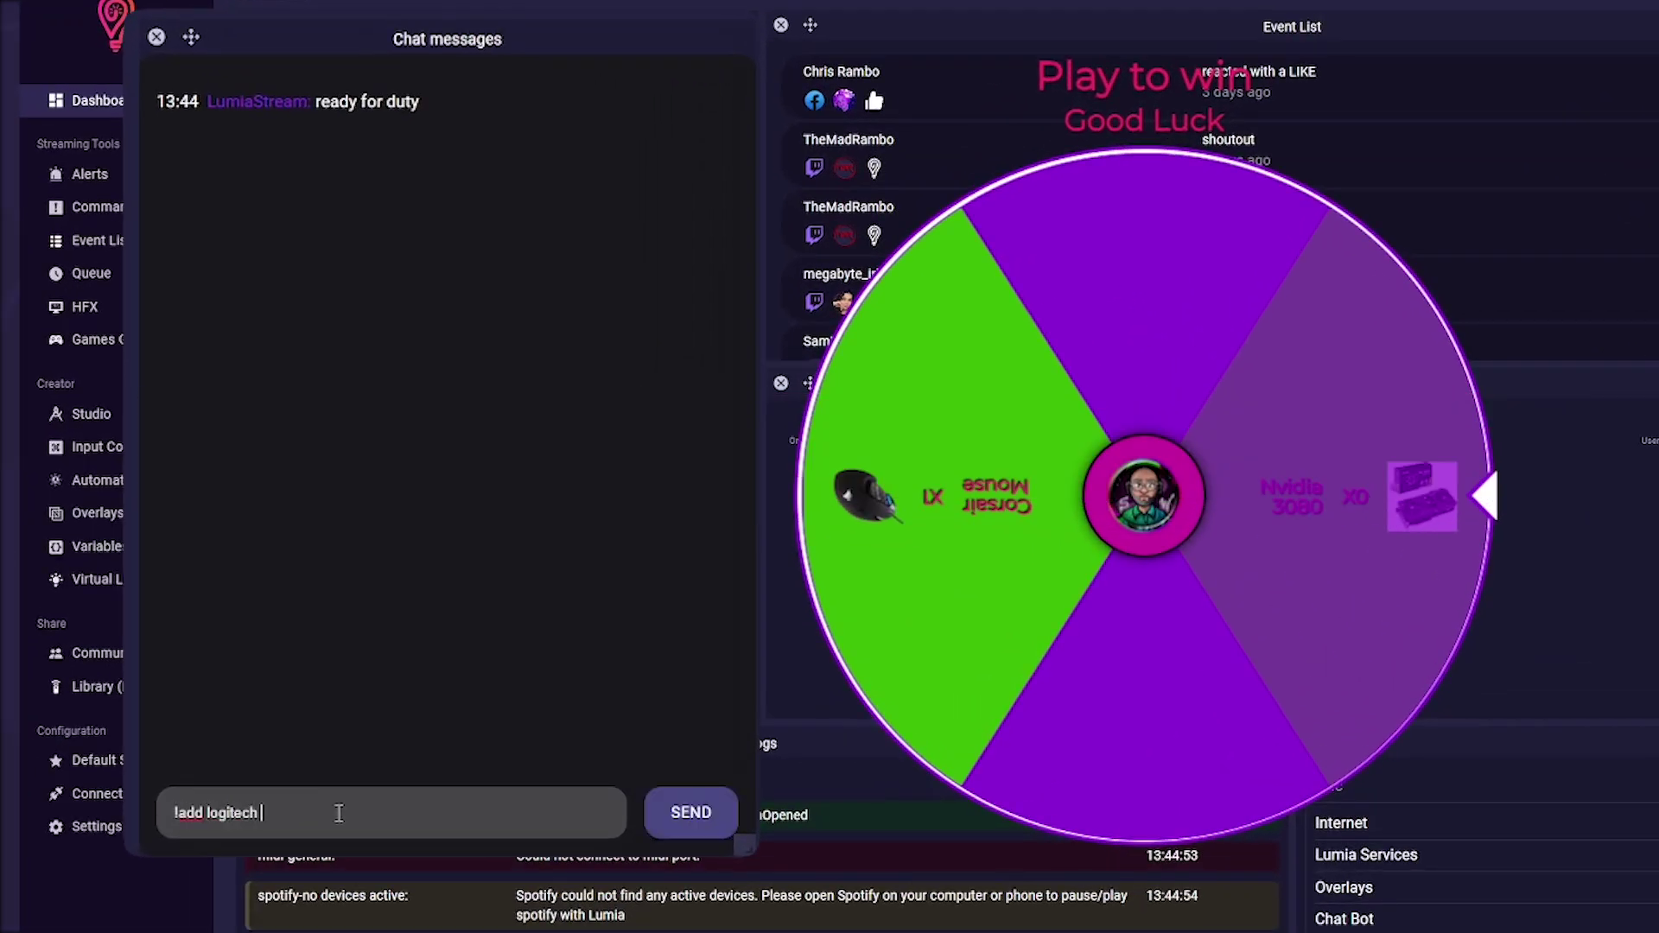
{"action": "type", "text": "keyboard"}
{"action": "key", "text": "Return"}
{"action": "type", "text": "!remove logitech keyb"}
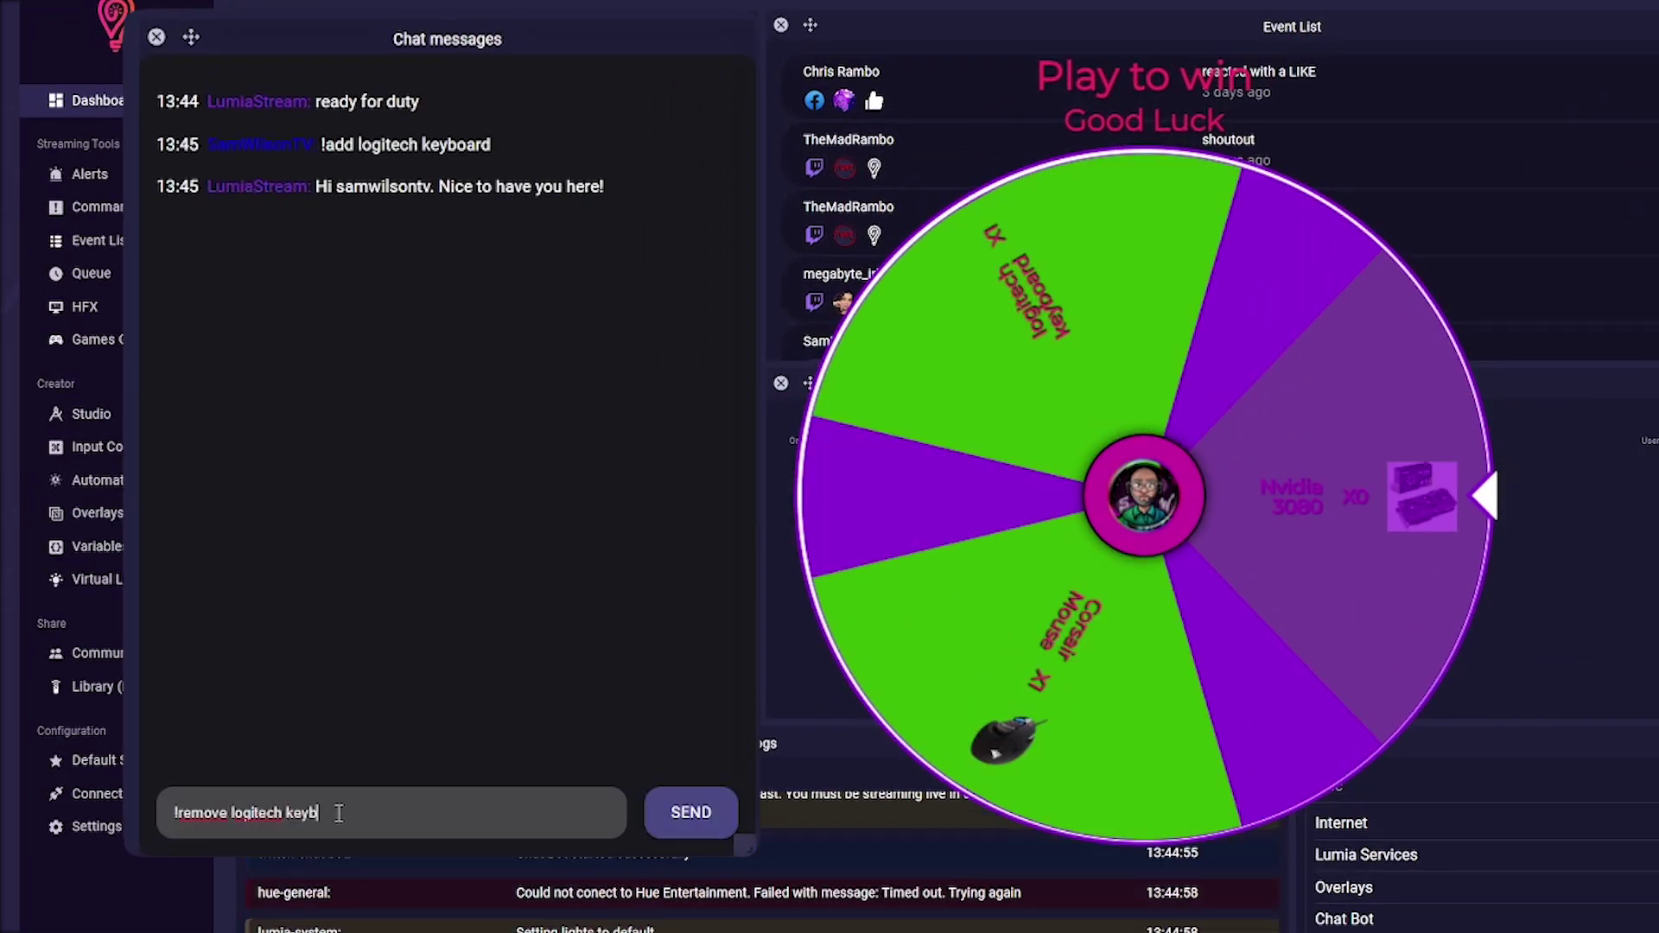
{"action": "type", "text": "oard"}
{"action": "key", "text": "Return"}
{"action": "type", "text": "!reset"}
{"action": "key", "text": "Return"}
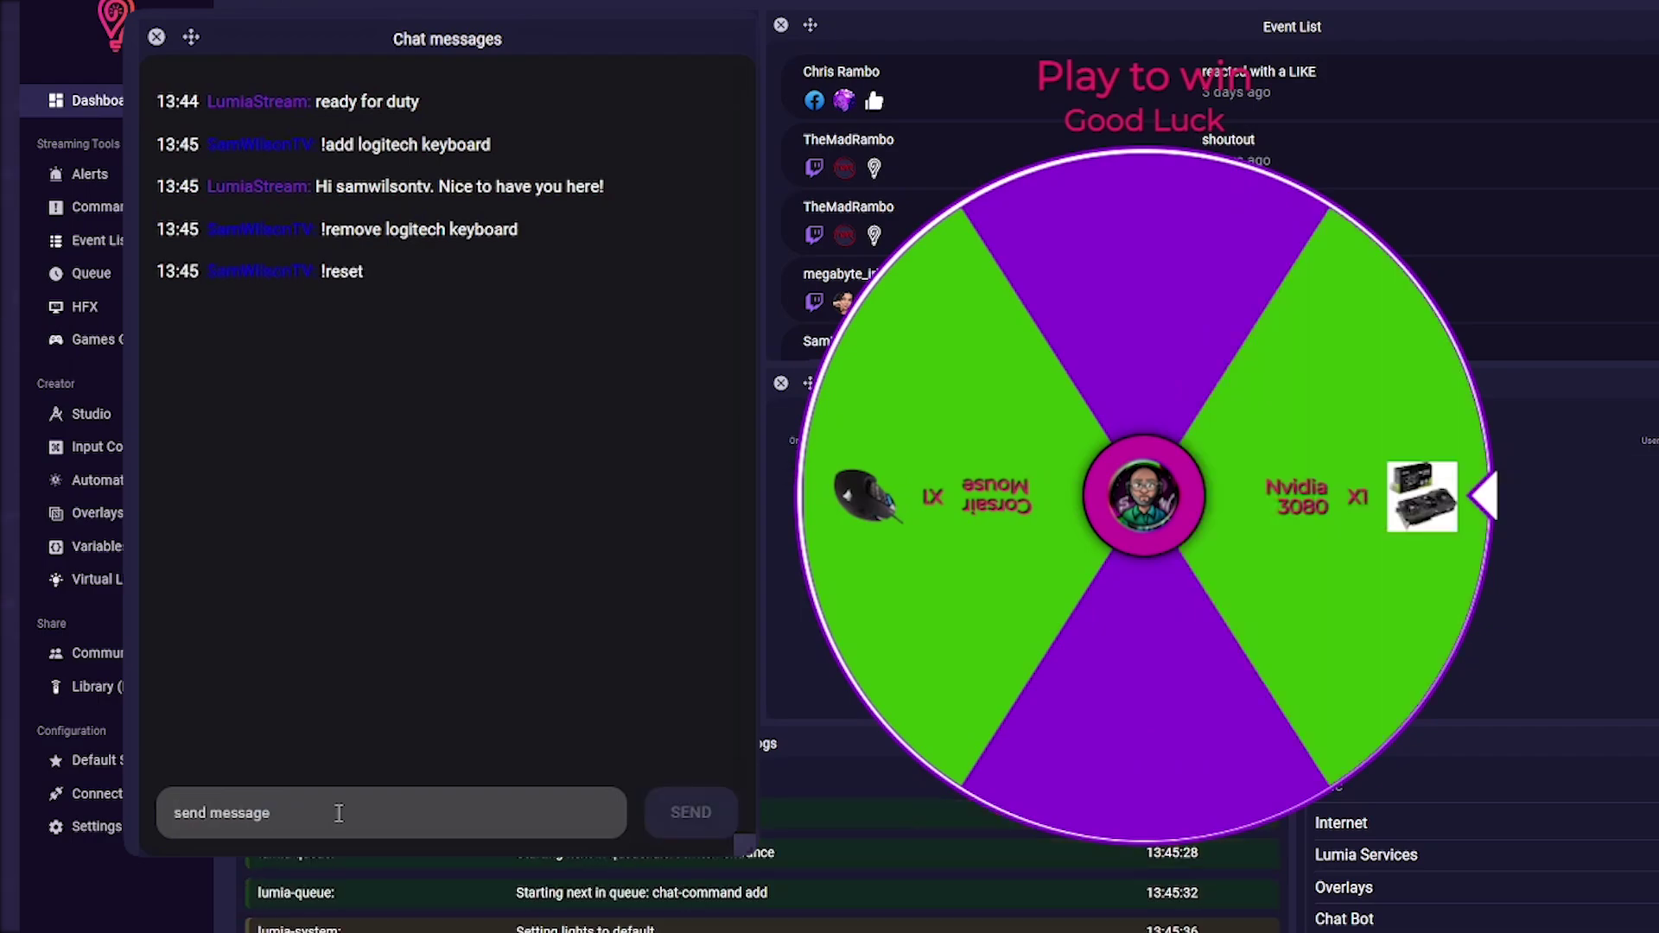
{"action": "type", "text": "!spin"}
{"action": "key", "text": "Return"}
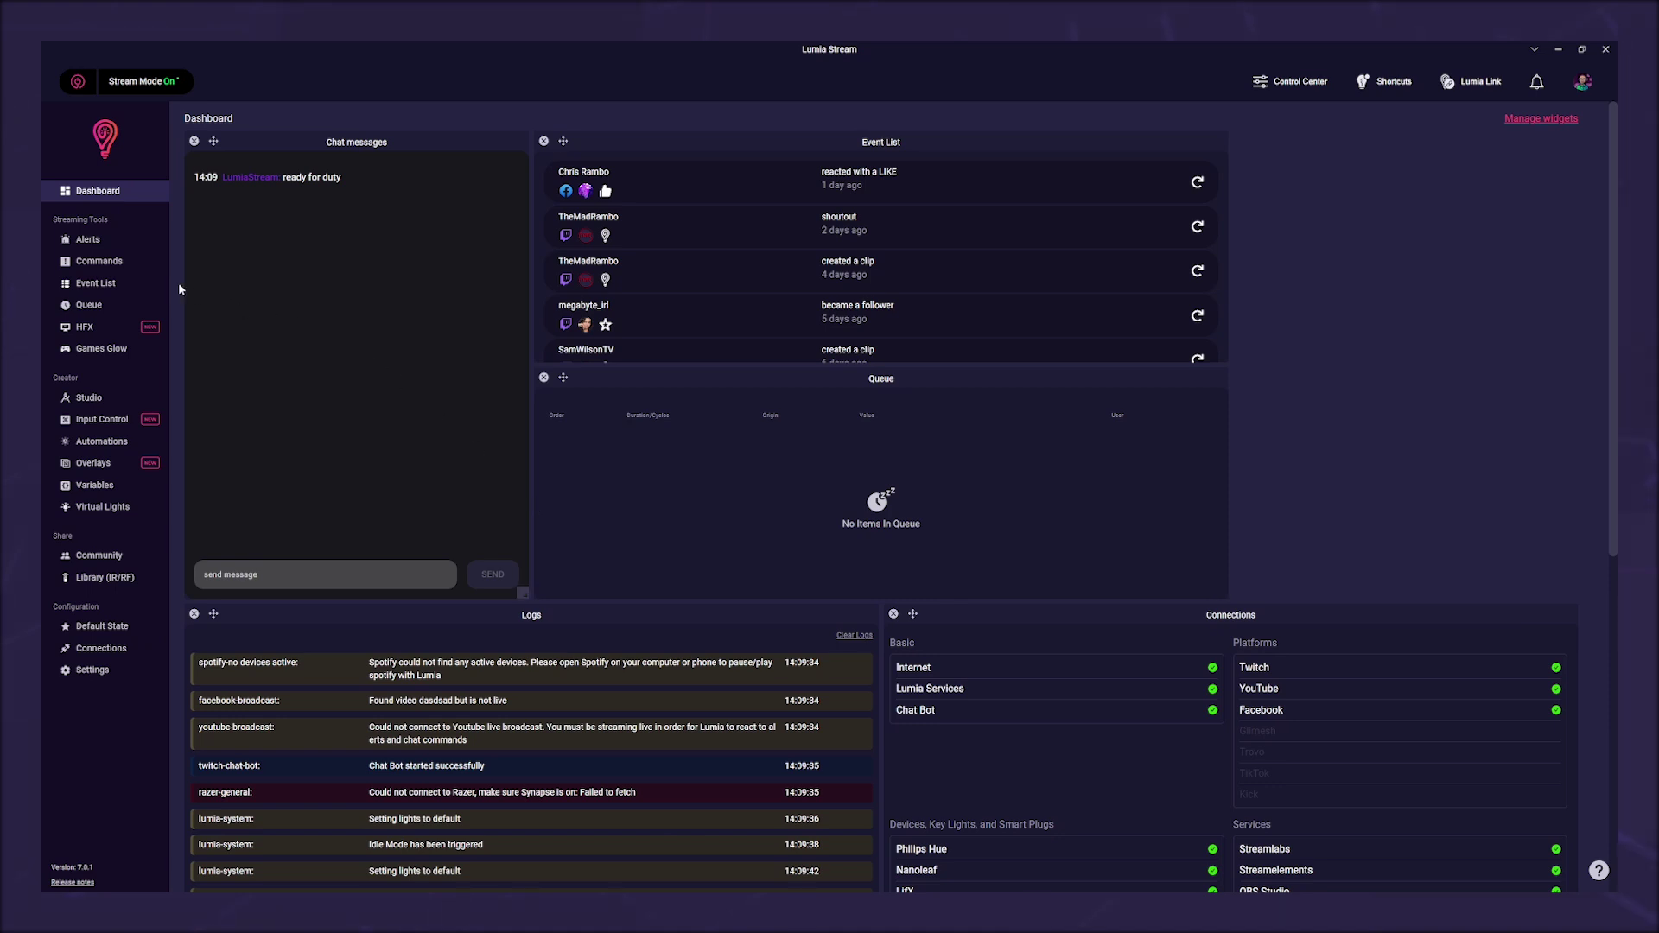
Start a new command under Commands > Twitch Points
{"action": "left_click", "coordinate": [107, 264]}
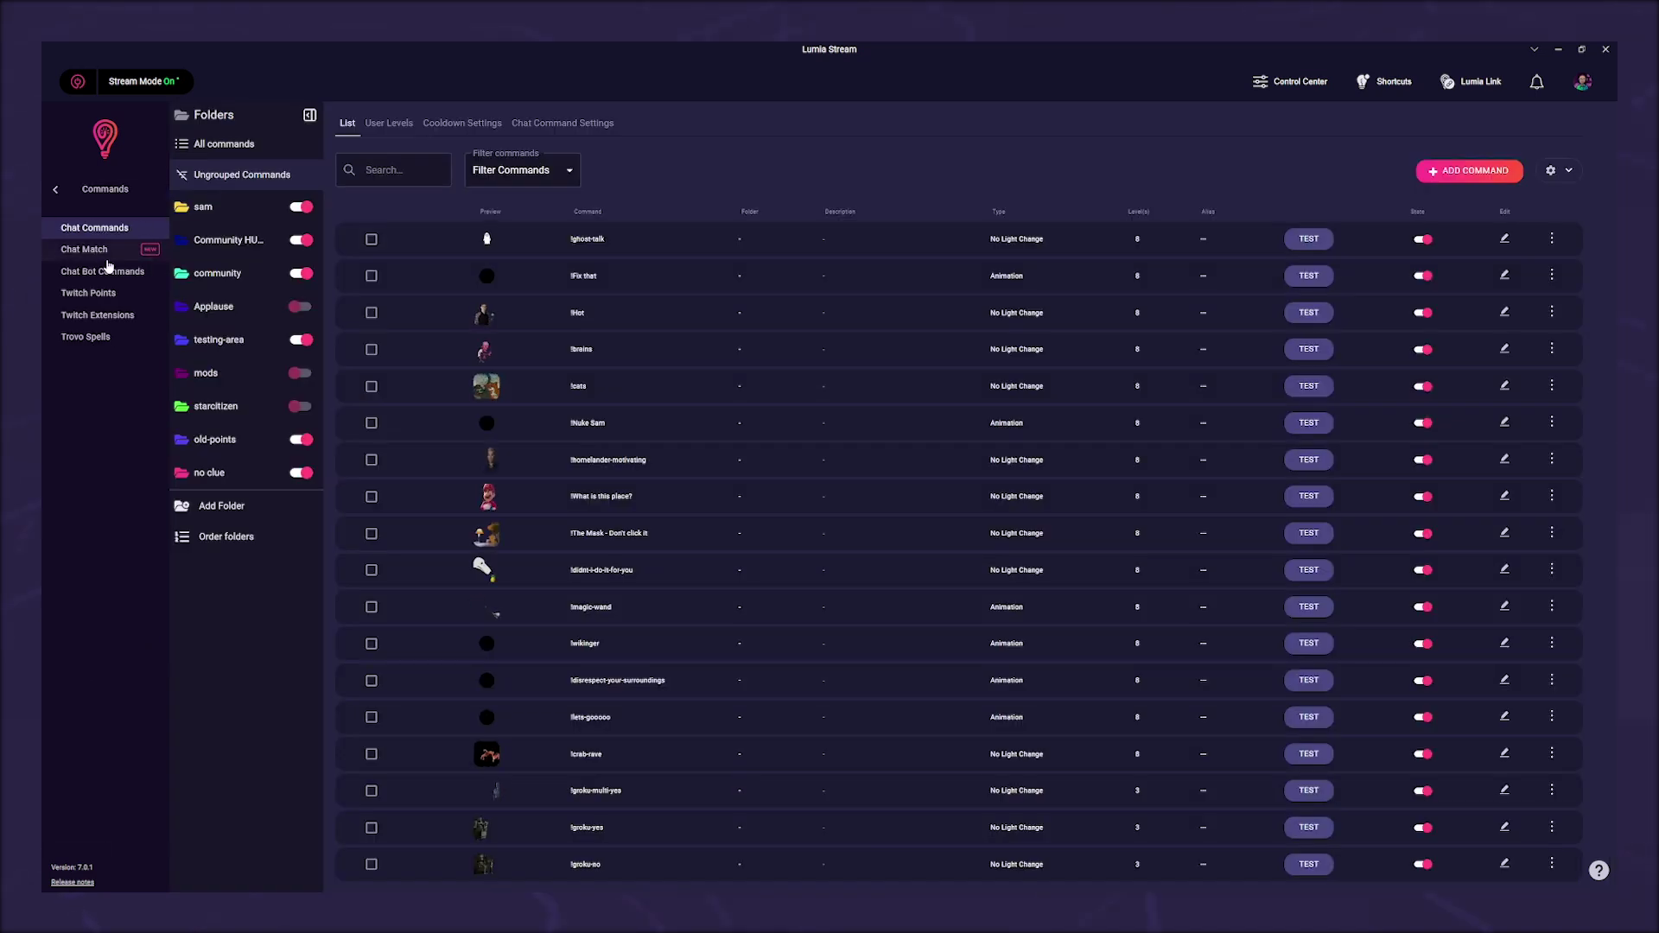
{"action": "left_click", "coordinate": [109, 296]}
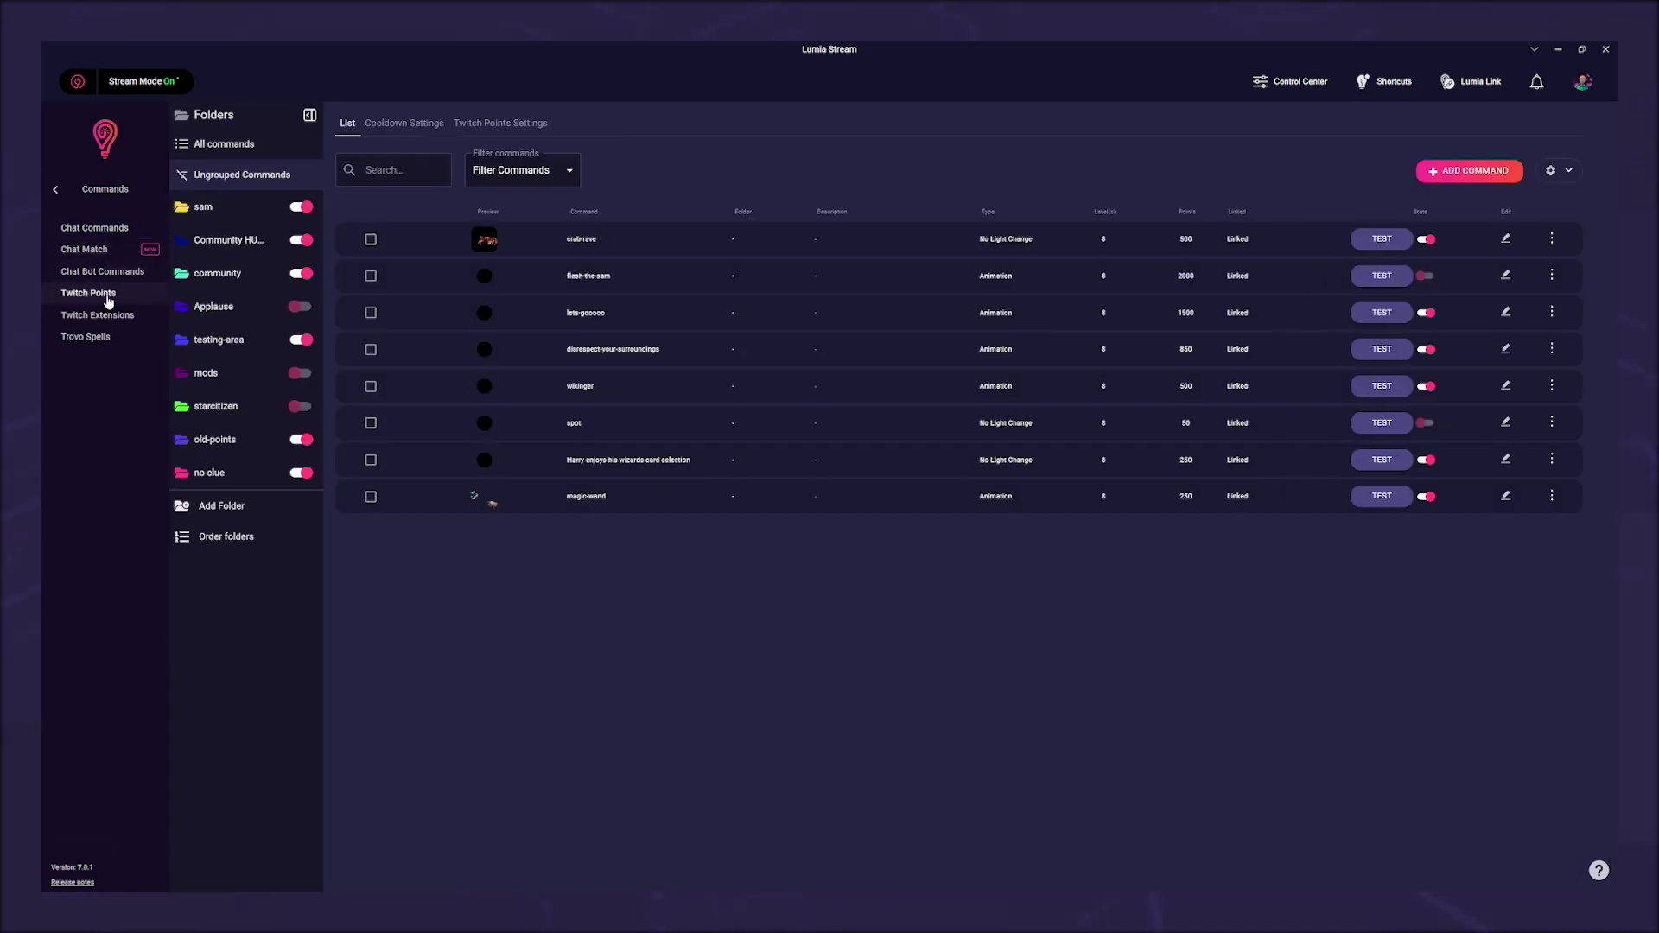
{"action": "left_click", "coordinate": [1456, 171]}
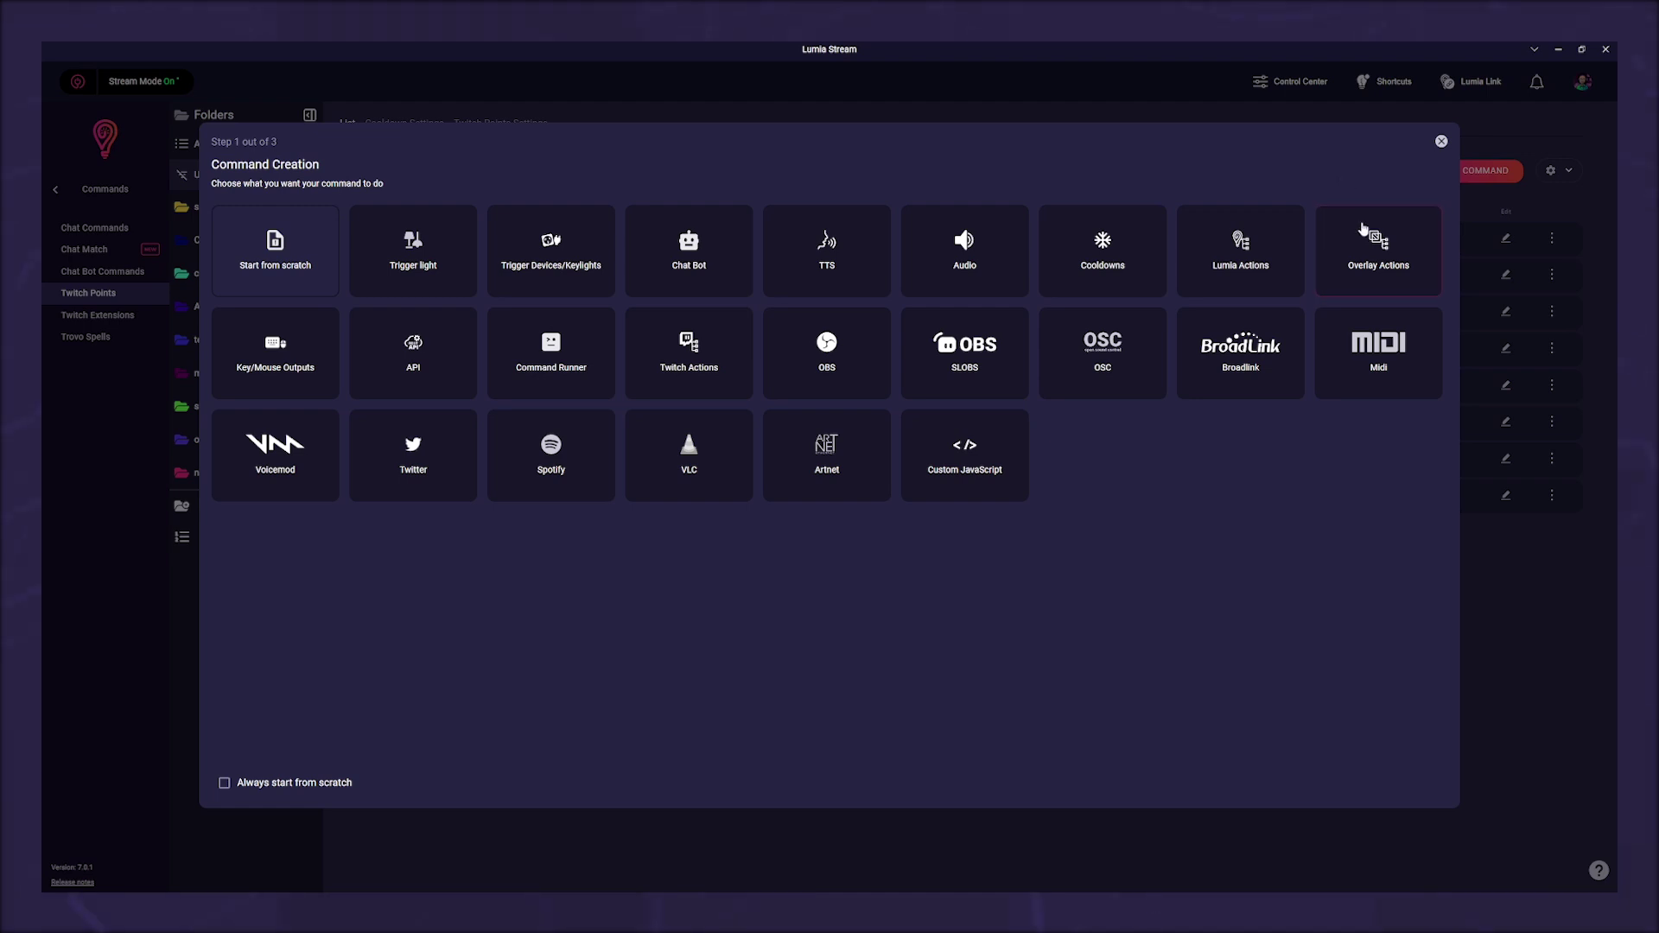
Add a Spin Wheel Add Item overlay action targeting the spin overlay's Spinwheel tutorial layer
{"action": "left_click", "coordinate": [1363, 258]}
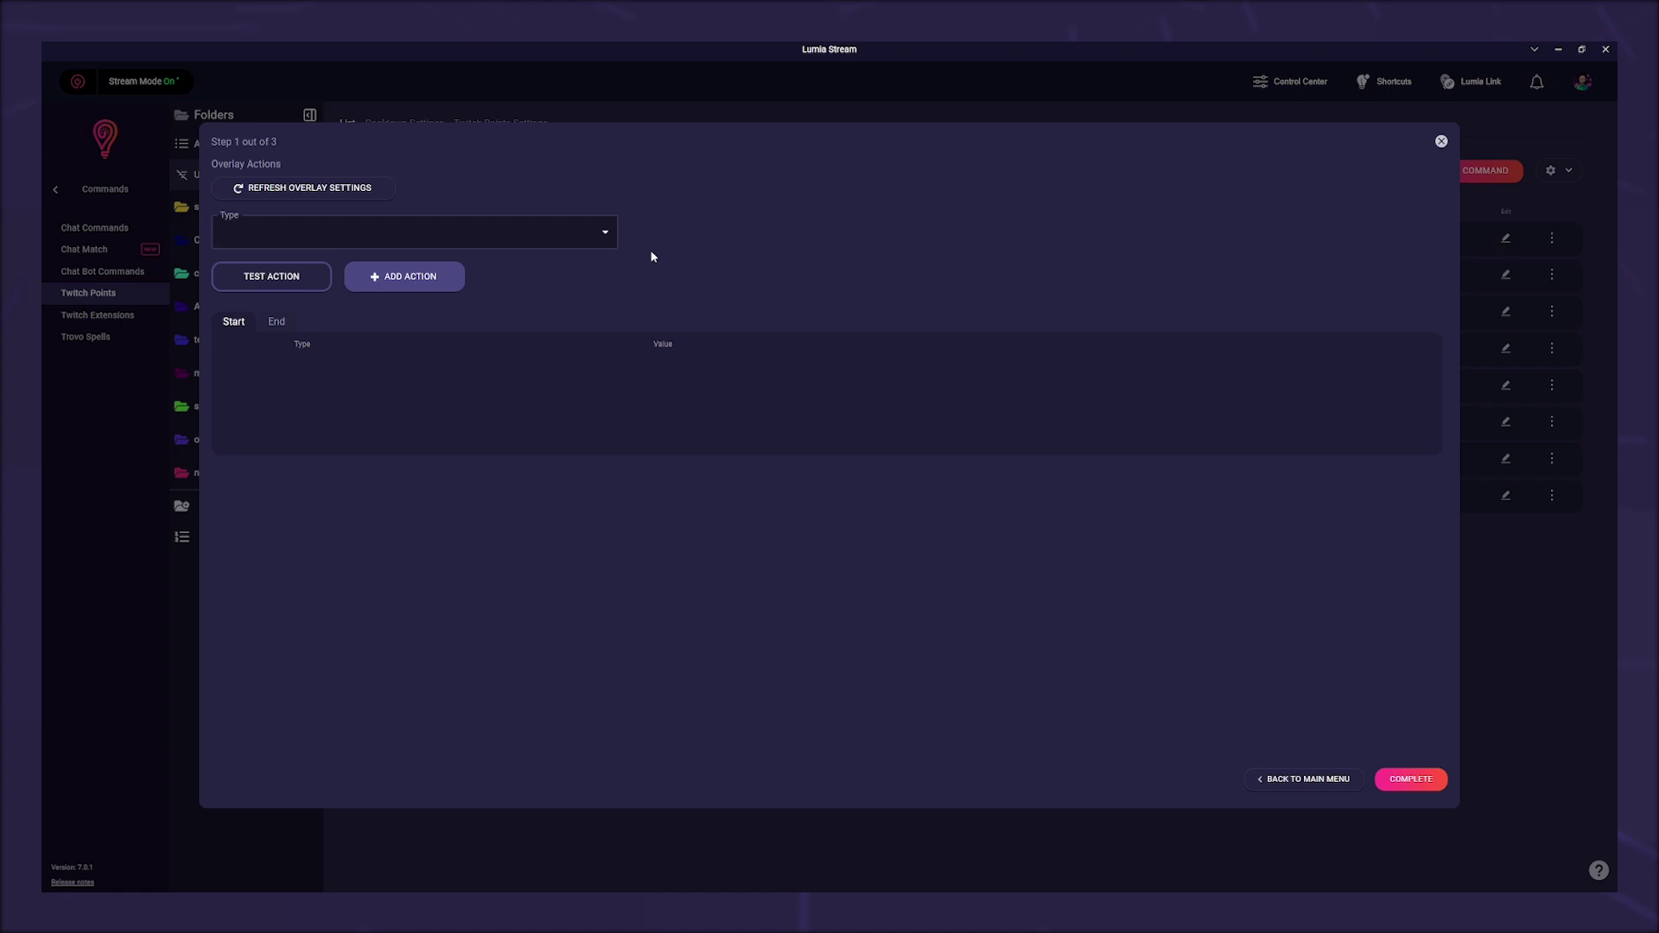
{"action": "left_click", "coordinate": [605, 231]}
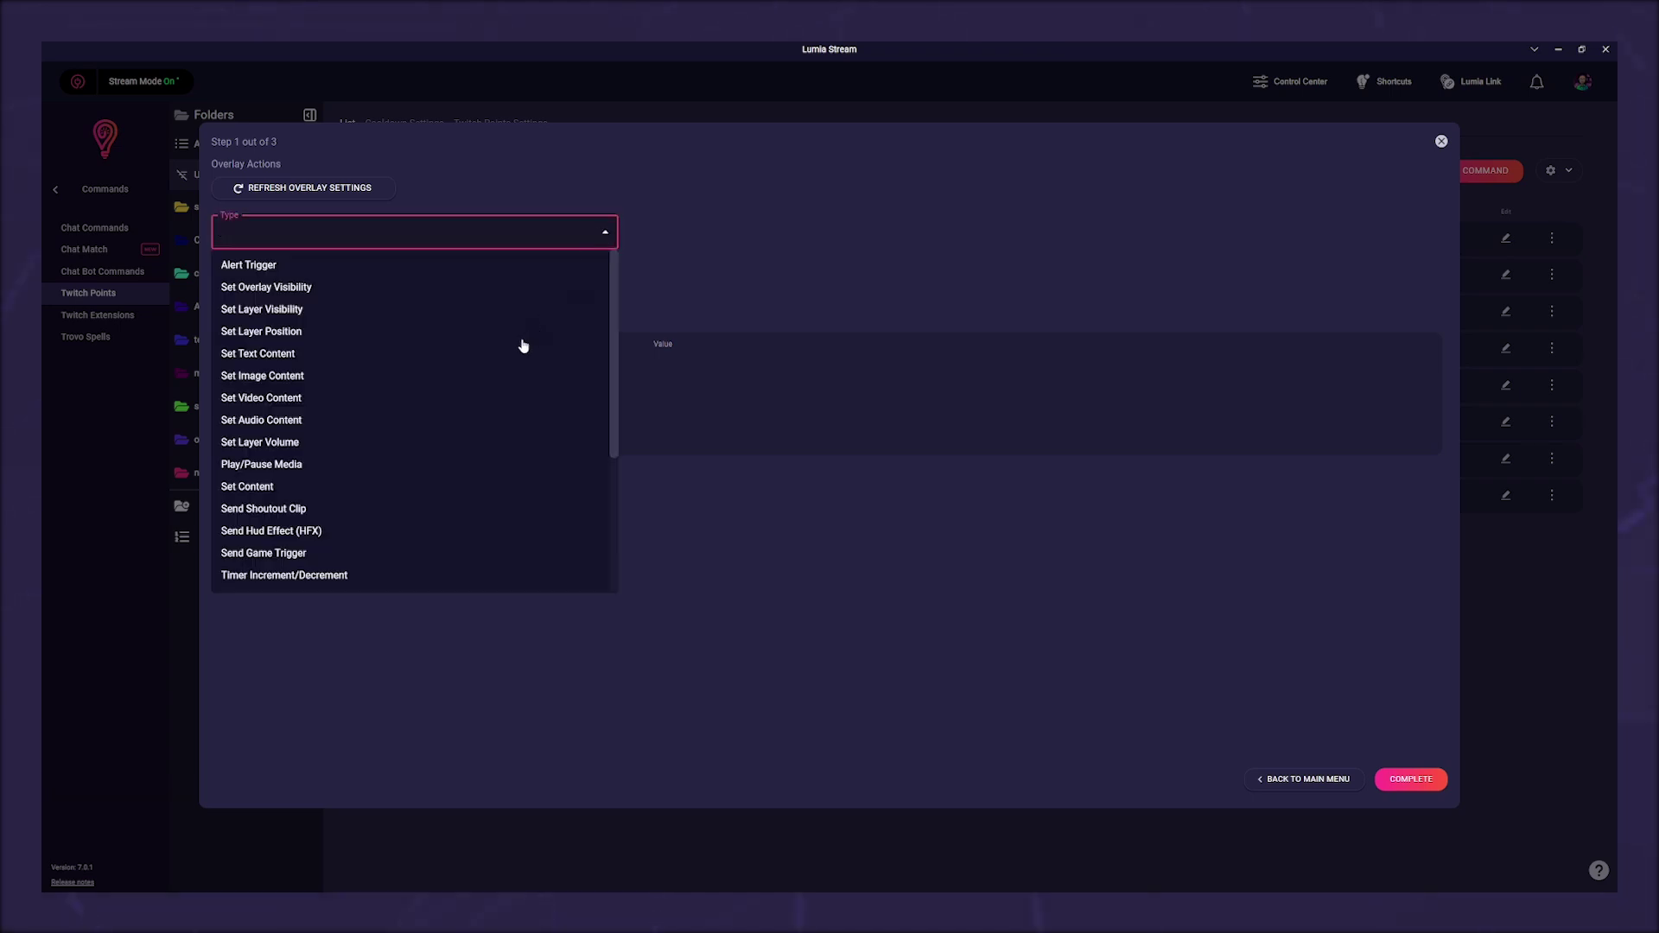
{"action": "scroll", "coordinate": [523, 345], "scroll_direction": "down", "scroll_amount": 5}
{"action": "type", "text": "spi"}
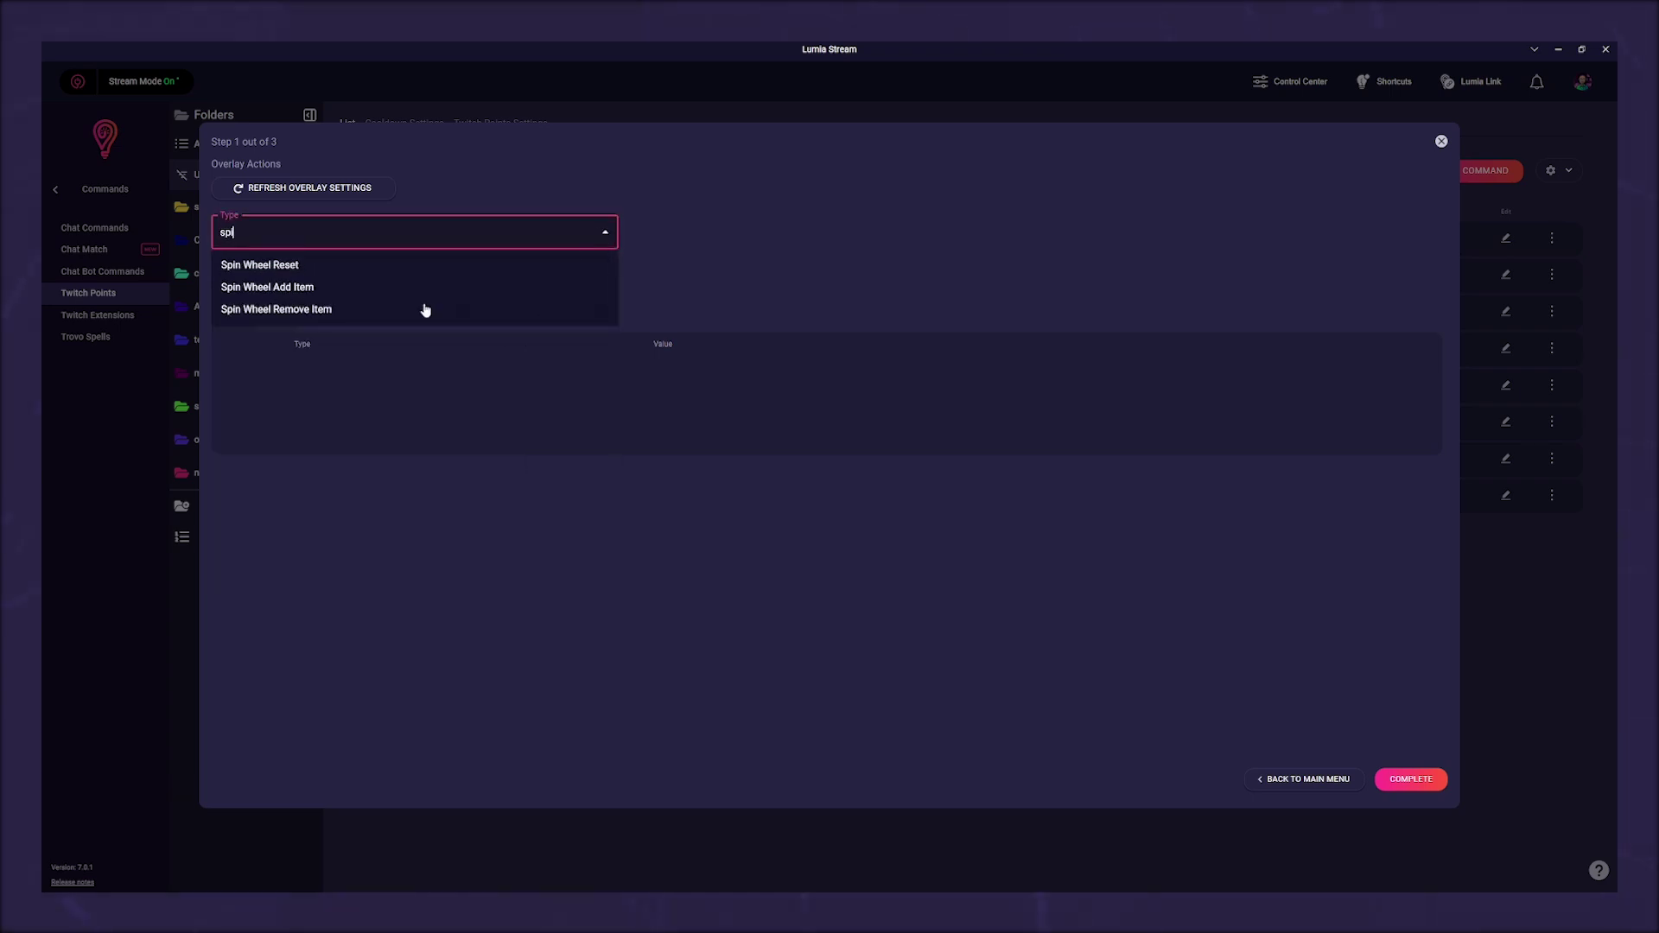
{"action": "left_click", "coordinate": [299, 288]}
{"action": "left_click", "coordinate": [713, 235]}
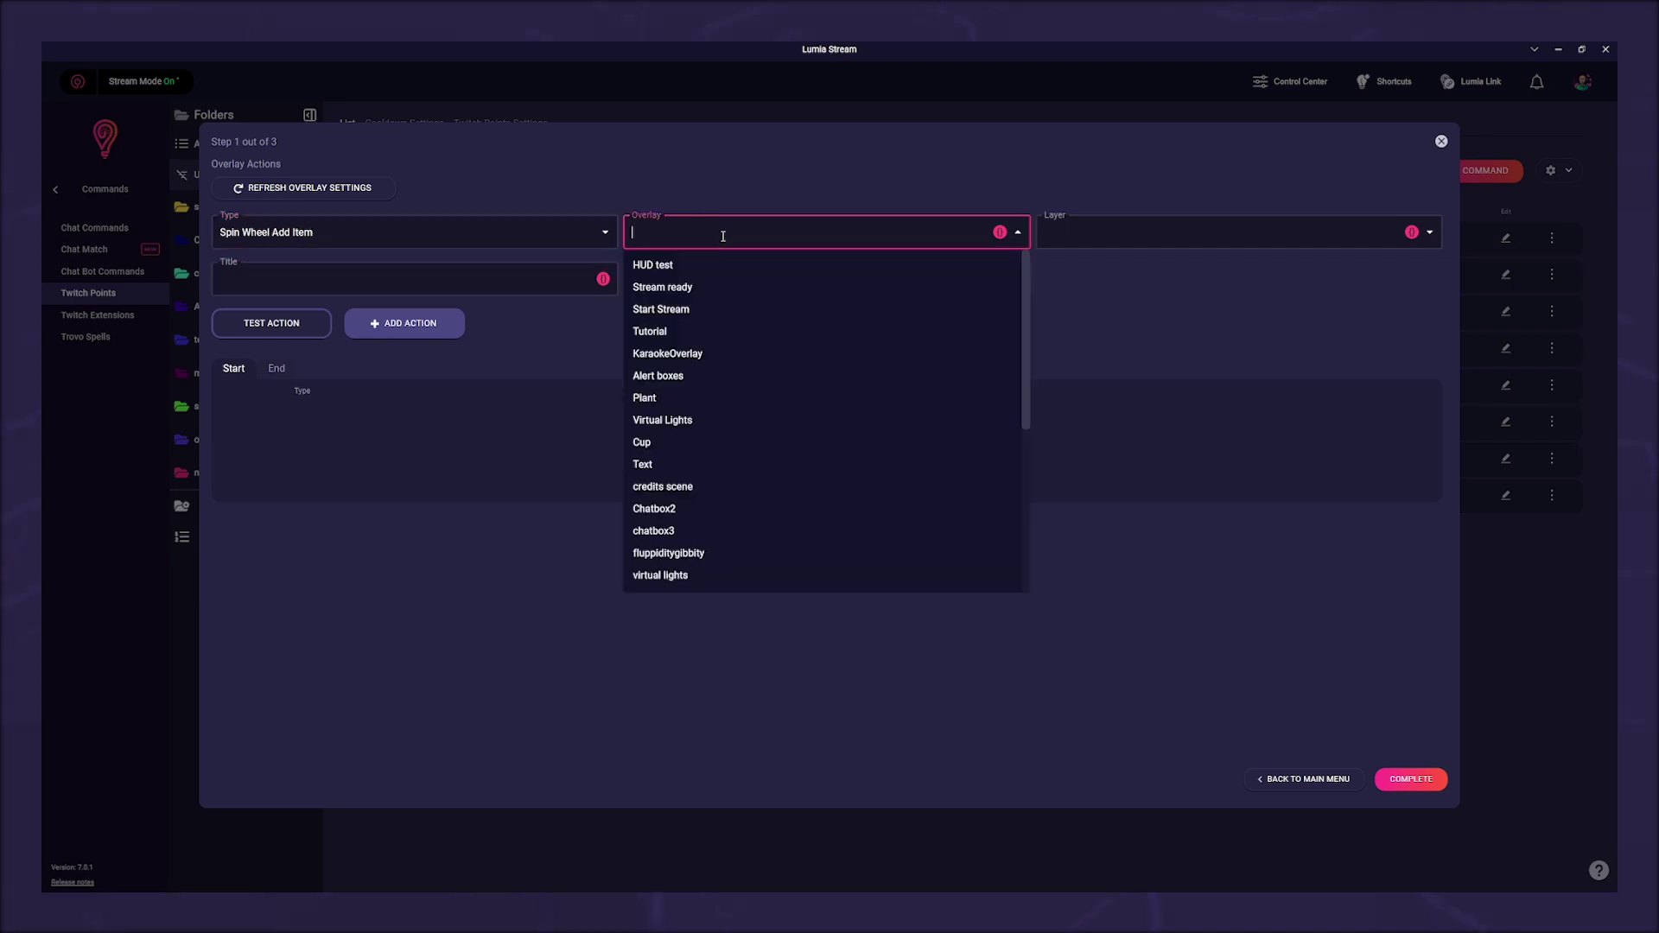
{"action": "type", "text": "s"}
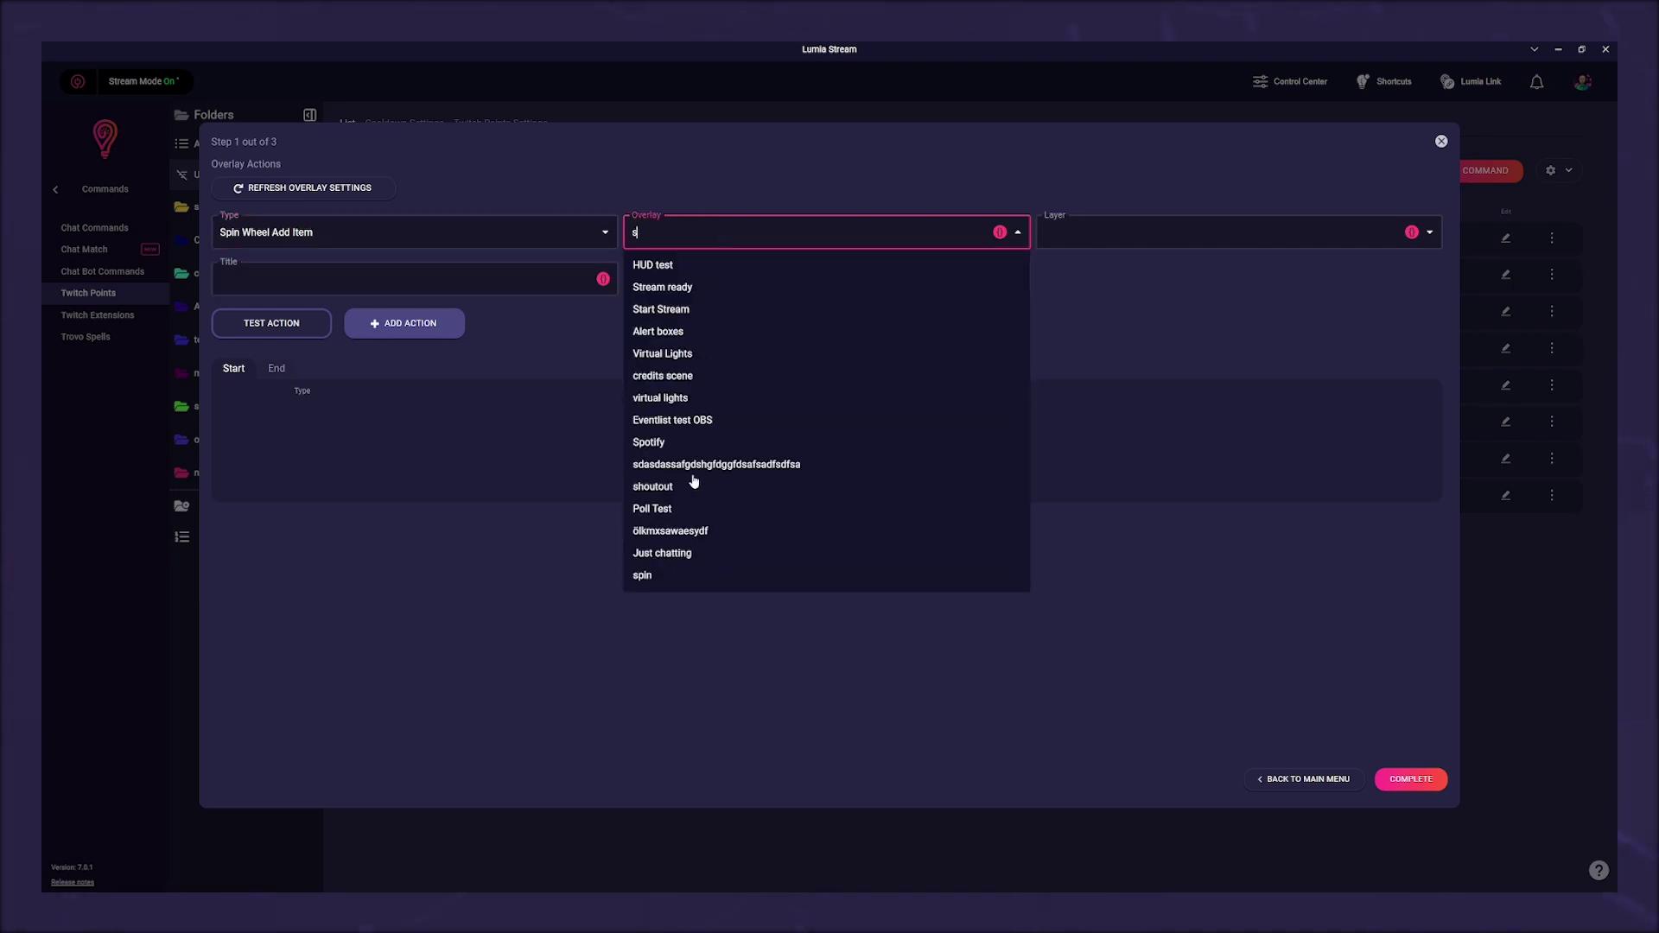
{"action": "left_click", "coordinate": [663, 574]}
{"action": "left_click", "coordinate": [1139, 227]}
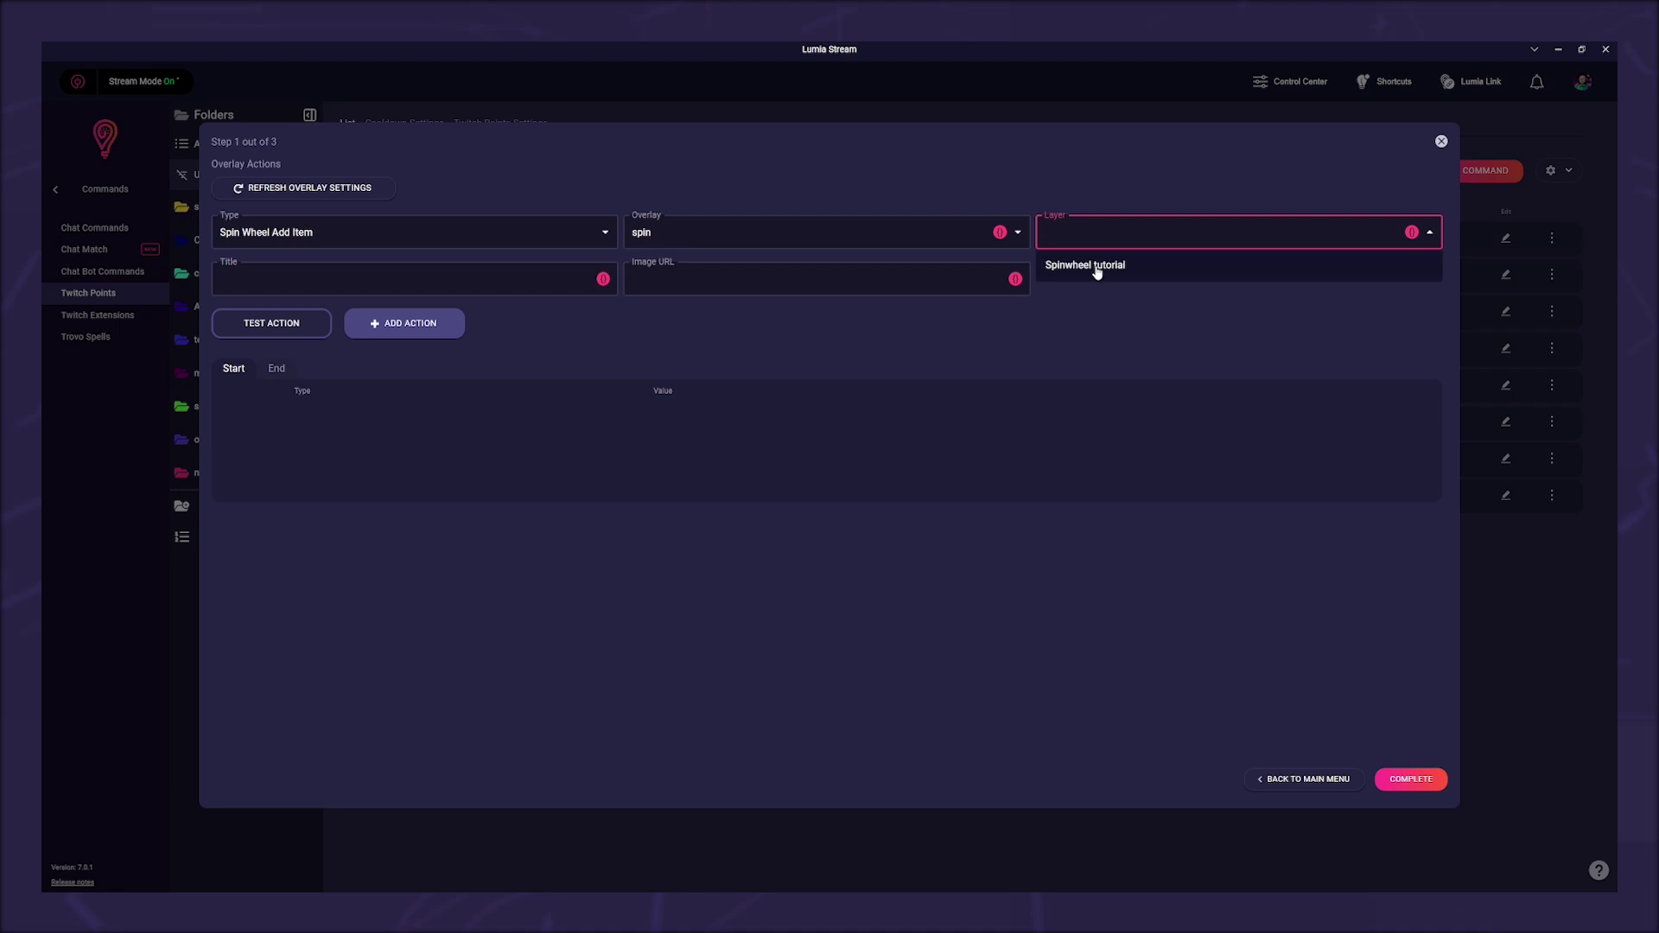
{"action": "left_click", "coordinate": [1096, 268]}
Set the item title to {{username}} and image URL to the username's Twitch avatar variable, then add the action
{"action": "left_click", "coordinate": [470, 274]}
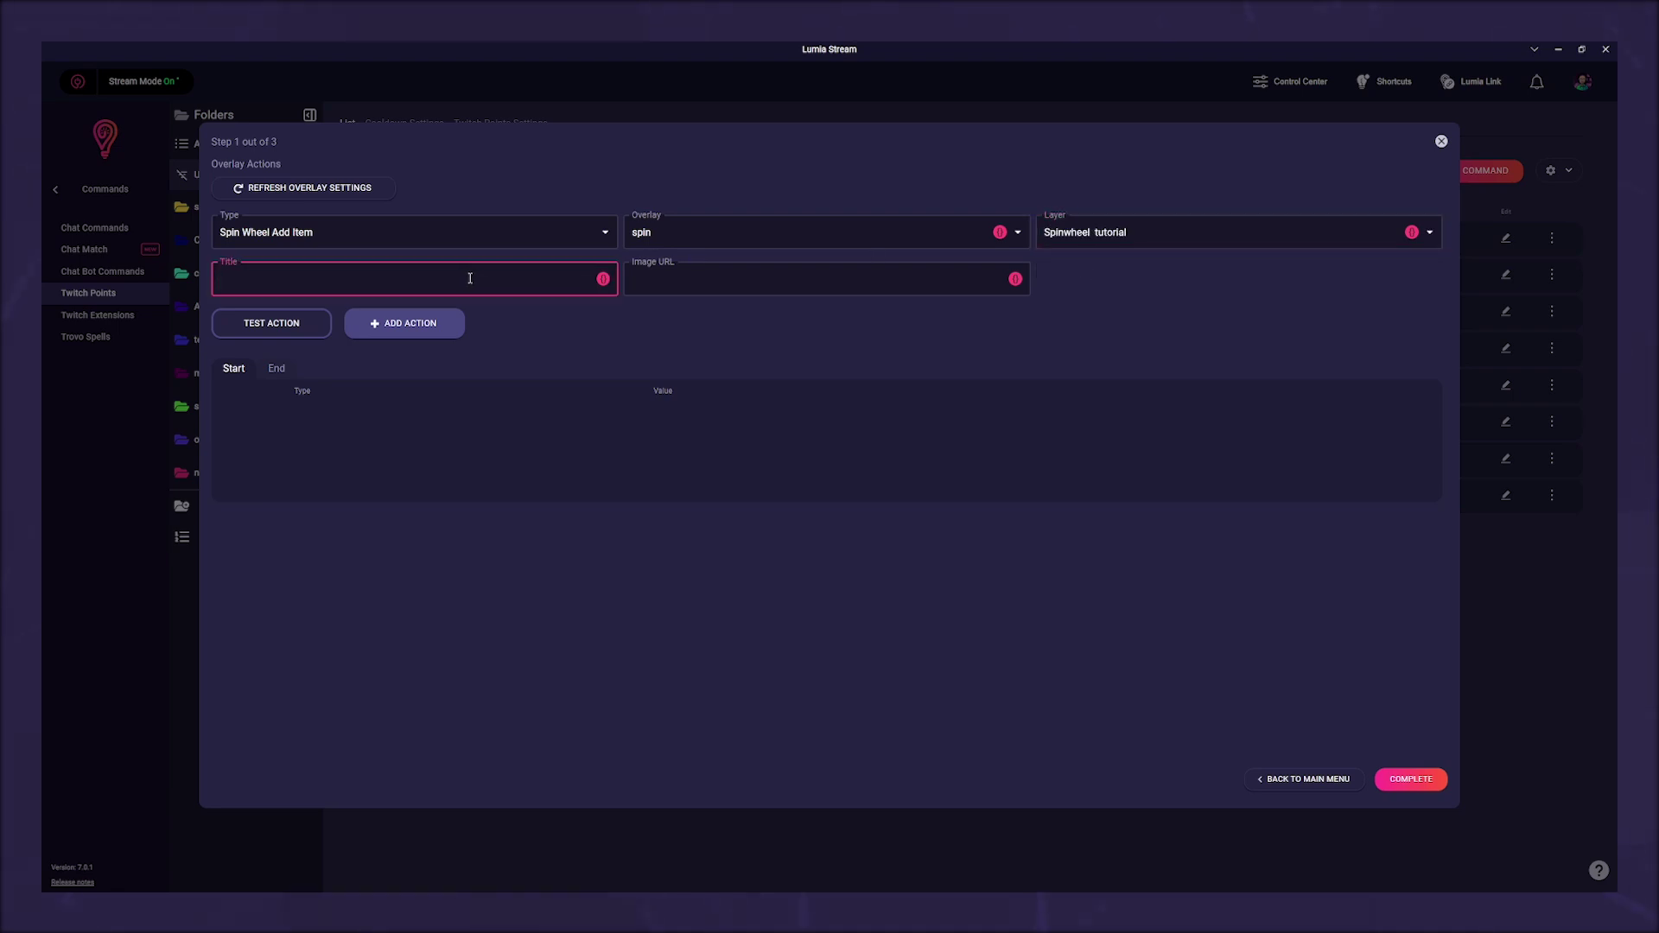
{"action": "type", "text": "{{username"}
{"action": "left_click", "coordinate": [610, 318]}
{"action": "left_click", "coordinate": [721, 292]}
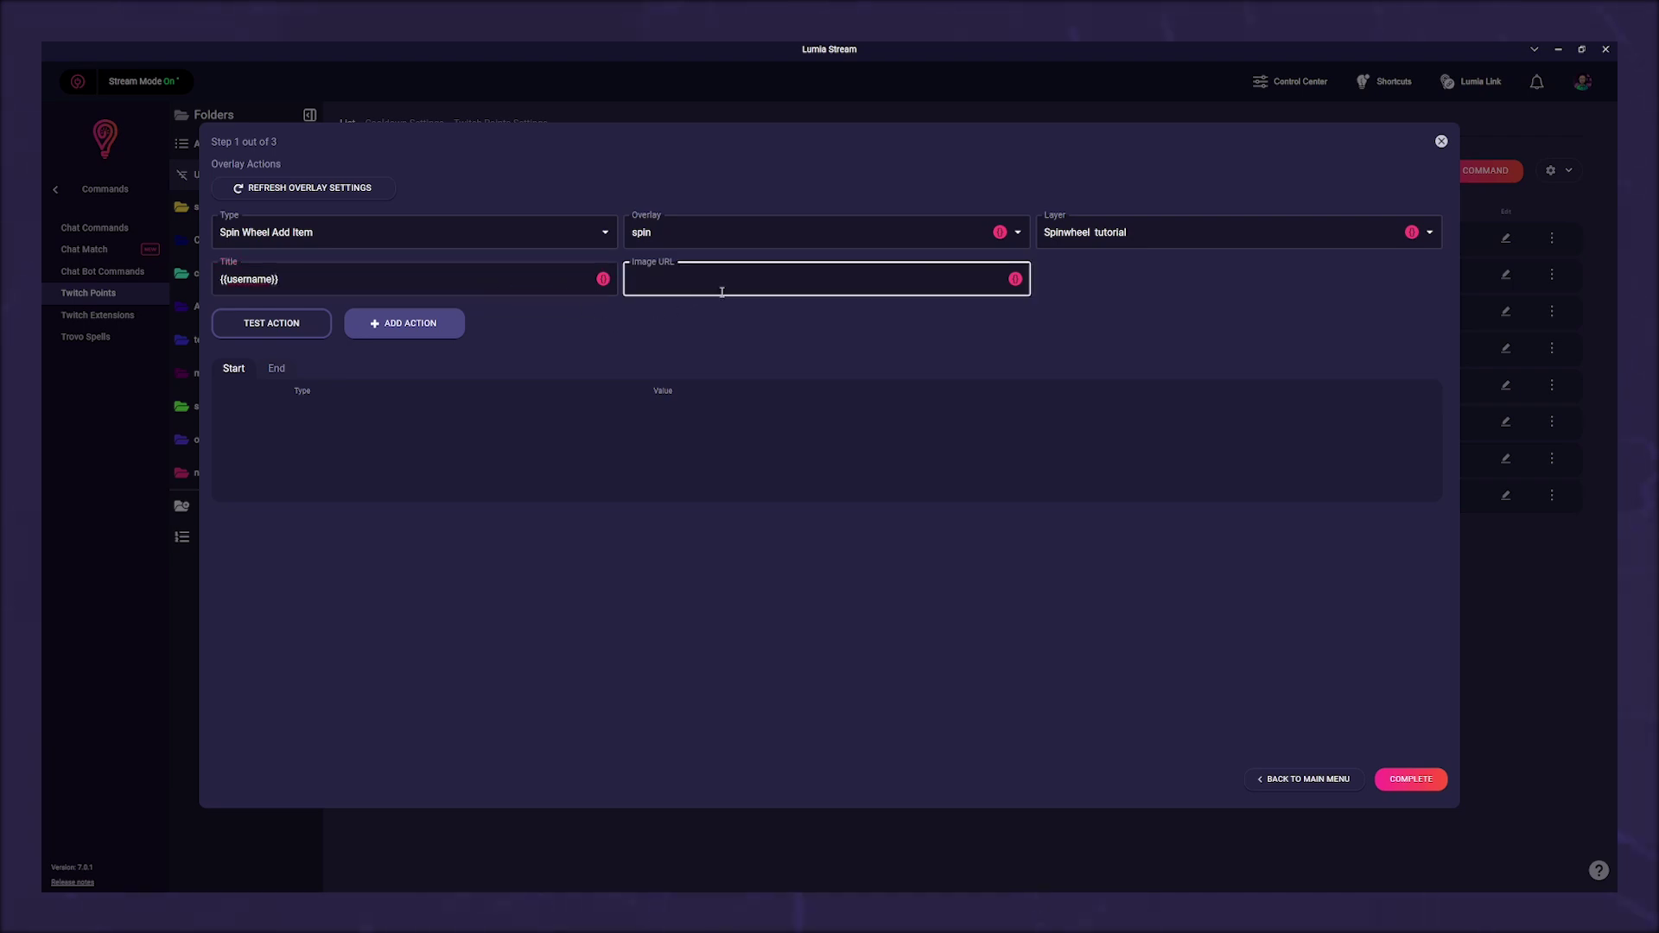
{"action": "left_click", "coordinate": [1016, 280]}
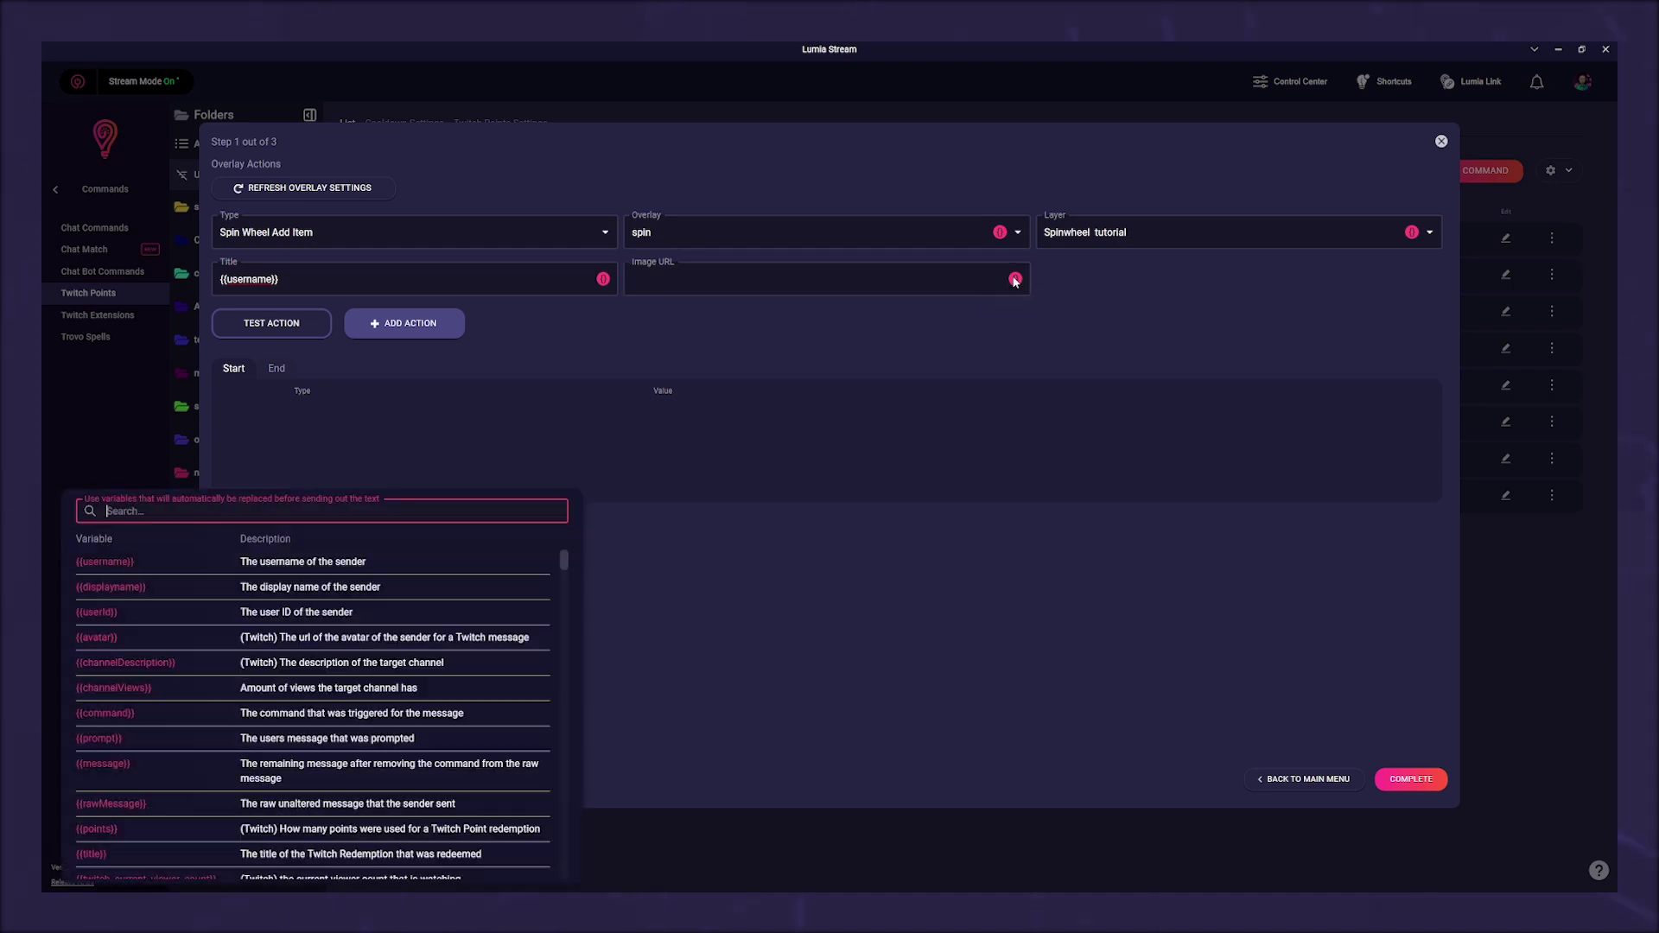
{"action": "type", "text": "avatar"}
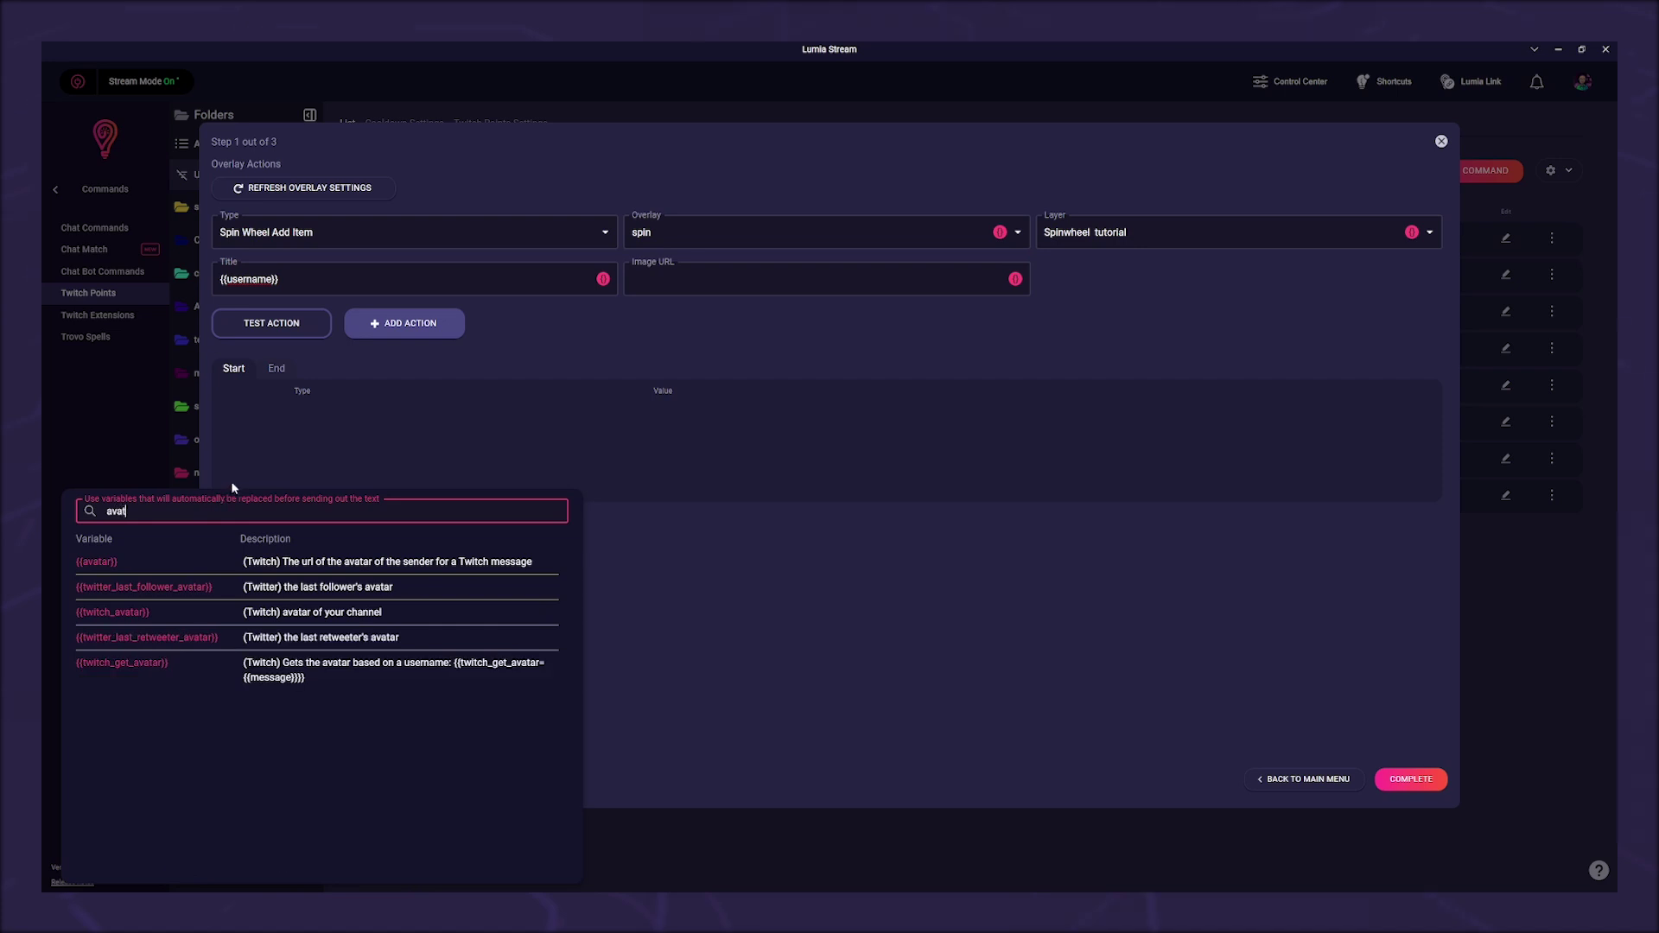
{"action": "left_click", "coordinate": [149, 664]}
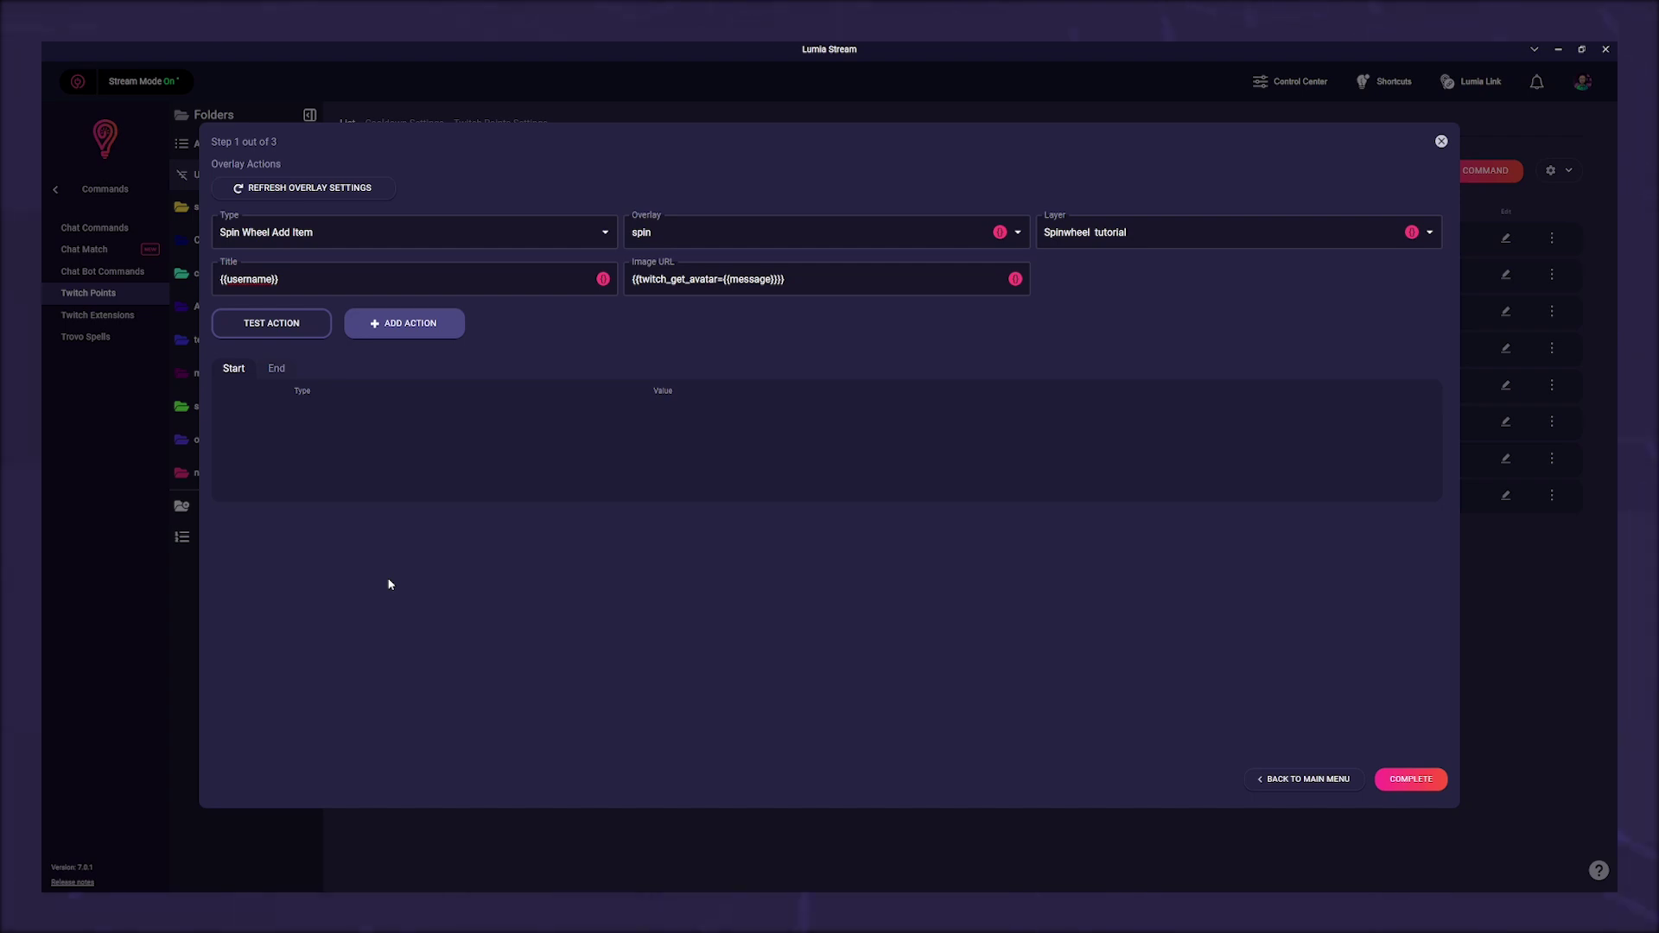
{"action": "left_click", "coordinate": [758, 277]}
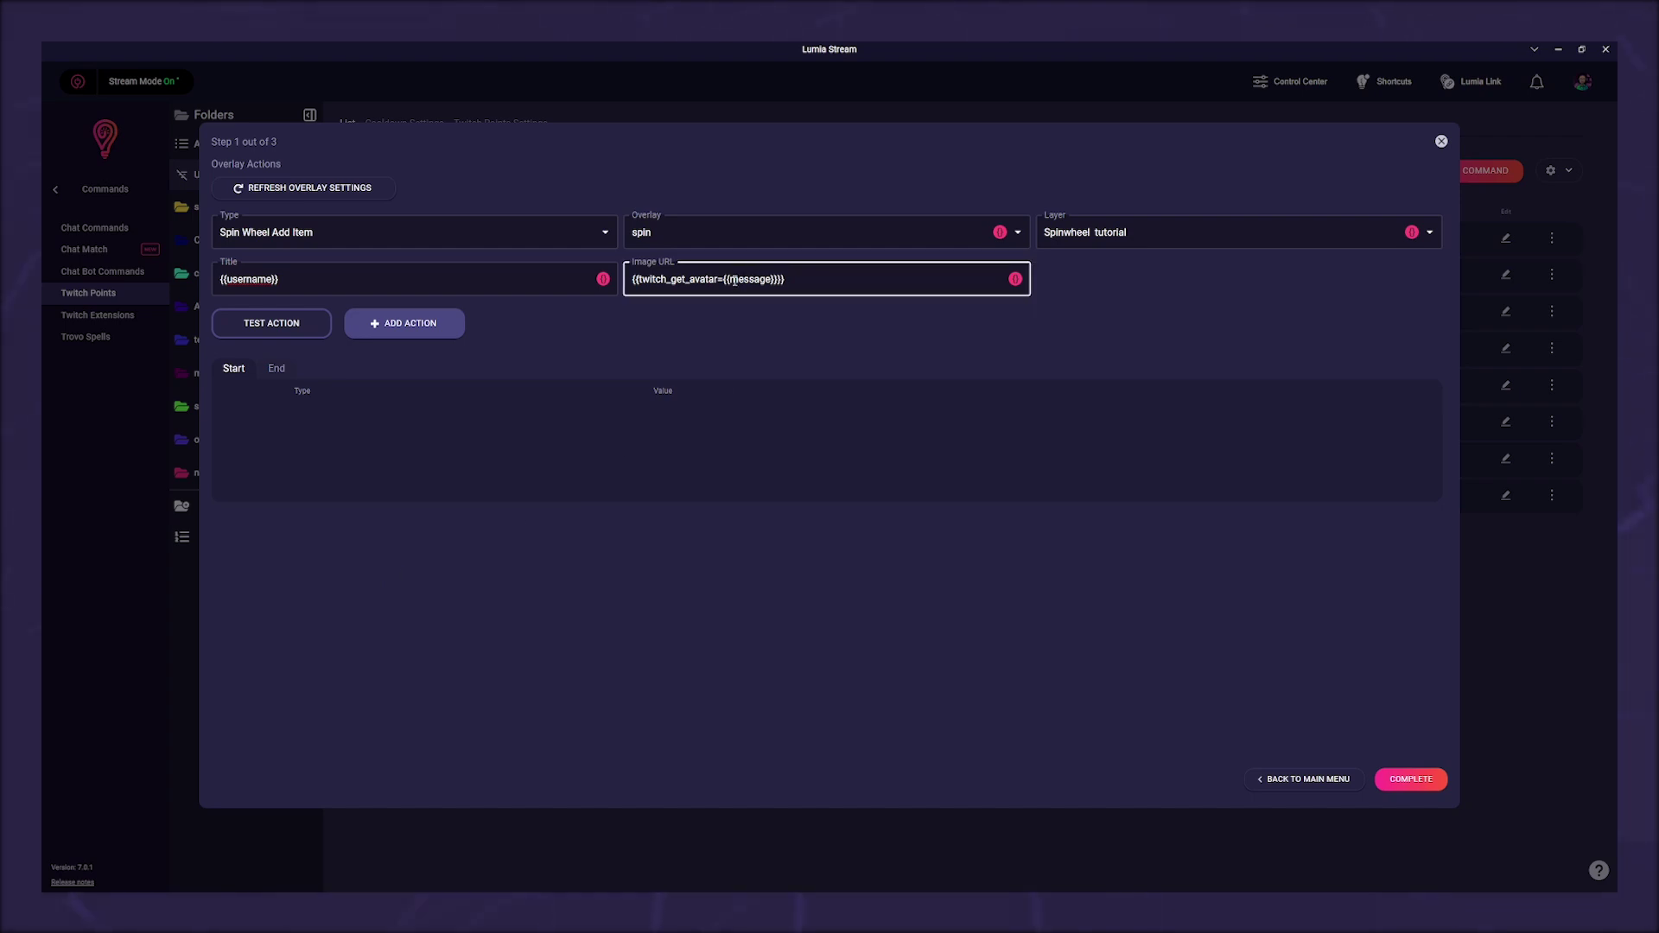
{"action": "double_click", "coordinate": [734, 279]}
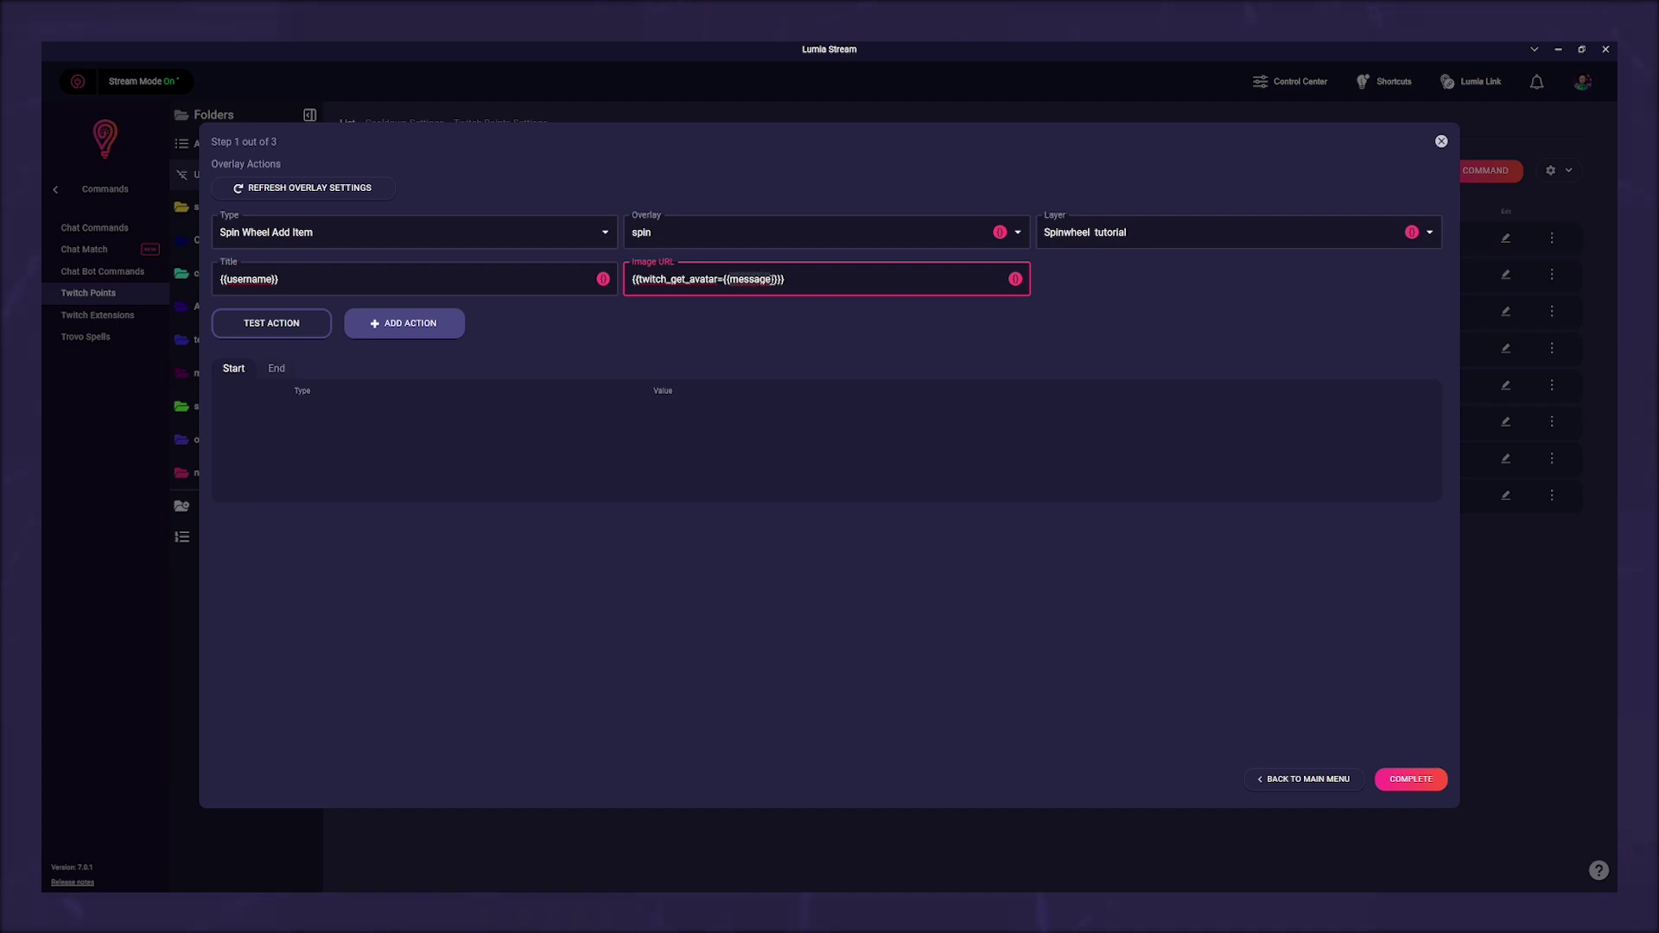
{"action": "type", "text": "username"}
{"action": "left_click", "coordinate": [428, 330]}
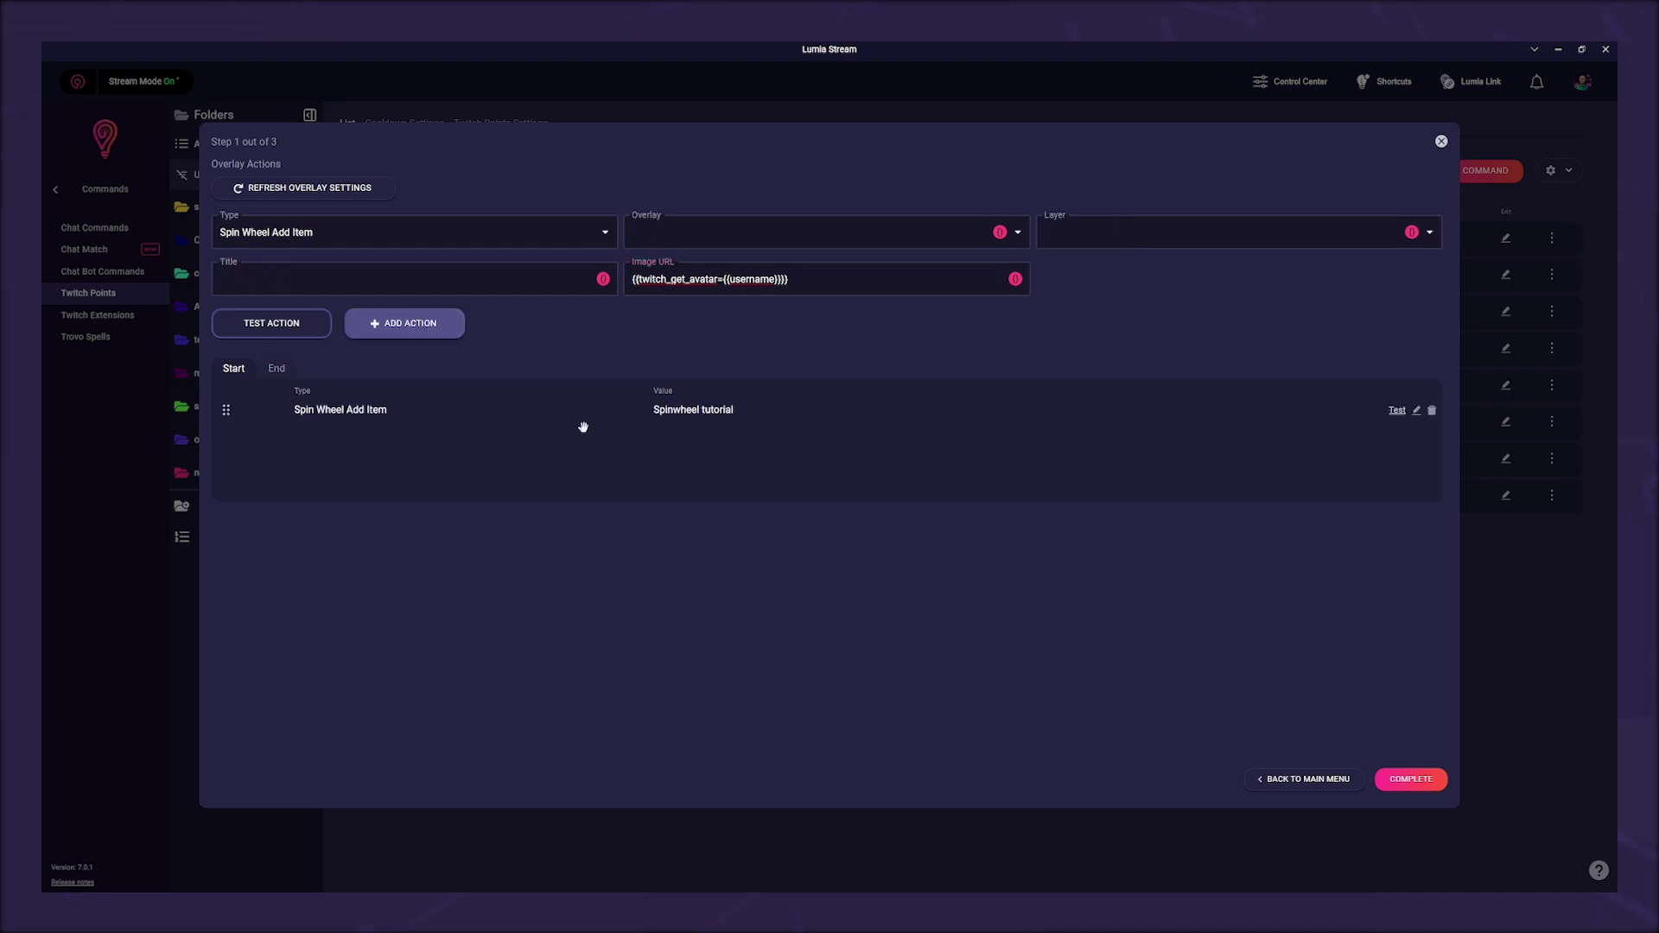
Name the command Giveaway, hide it from the !commands page, and set its cost to 1000 points
{"action": "left_click", "coordinate": [1420, 778]}
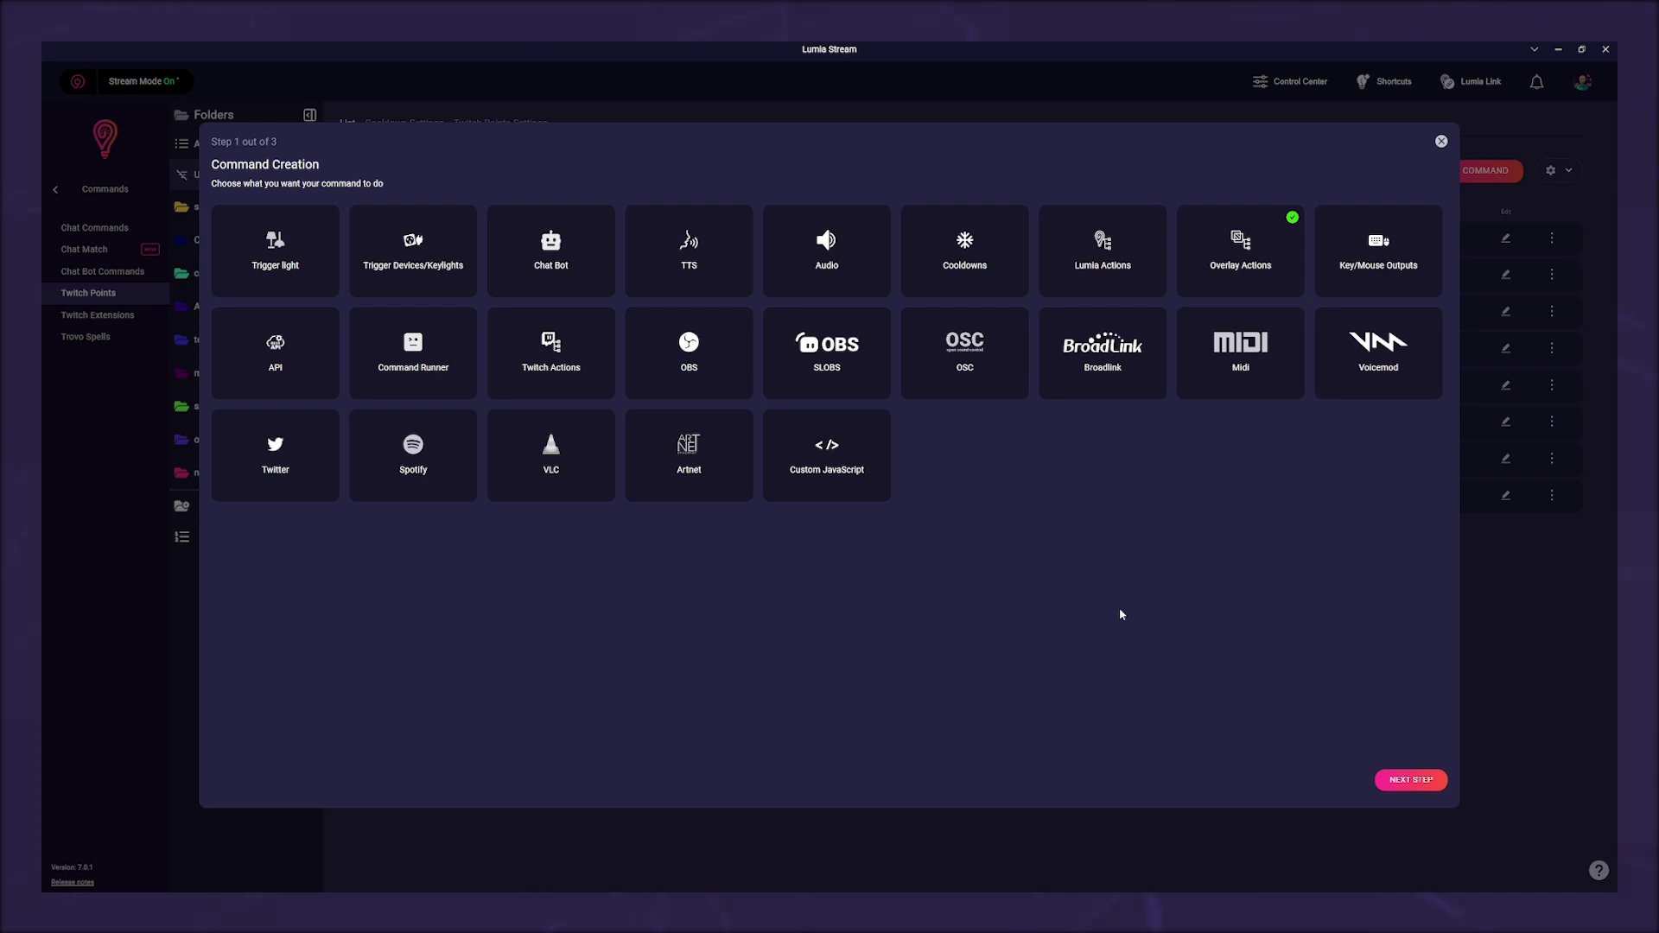
{"action": "left_click", "coordinate": [1407, 781]}
{"action": "left_click", "coordinate": [286, 219]}
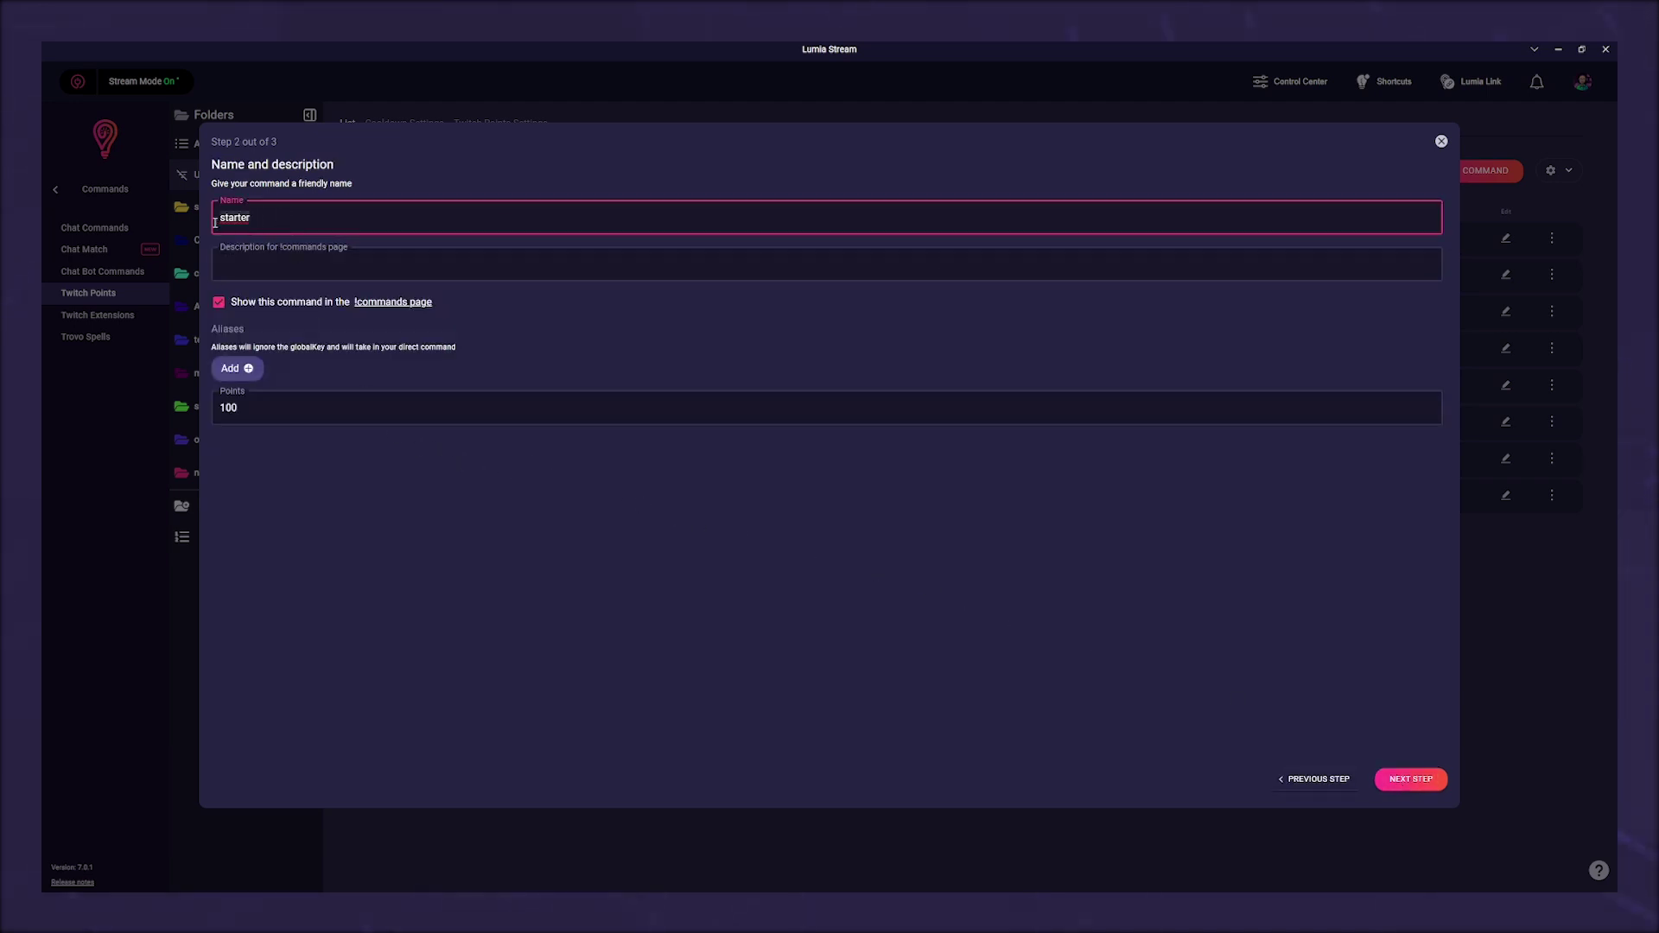
{"action": "key", "text": "ctrl+a"}
{"action": "type", "text": "Giveaway"}
{"action": "left_click", "coordinate": [219, 302]}
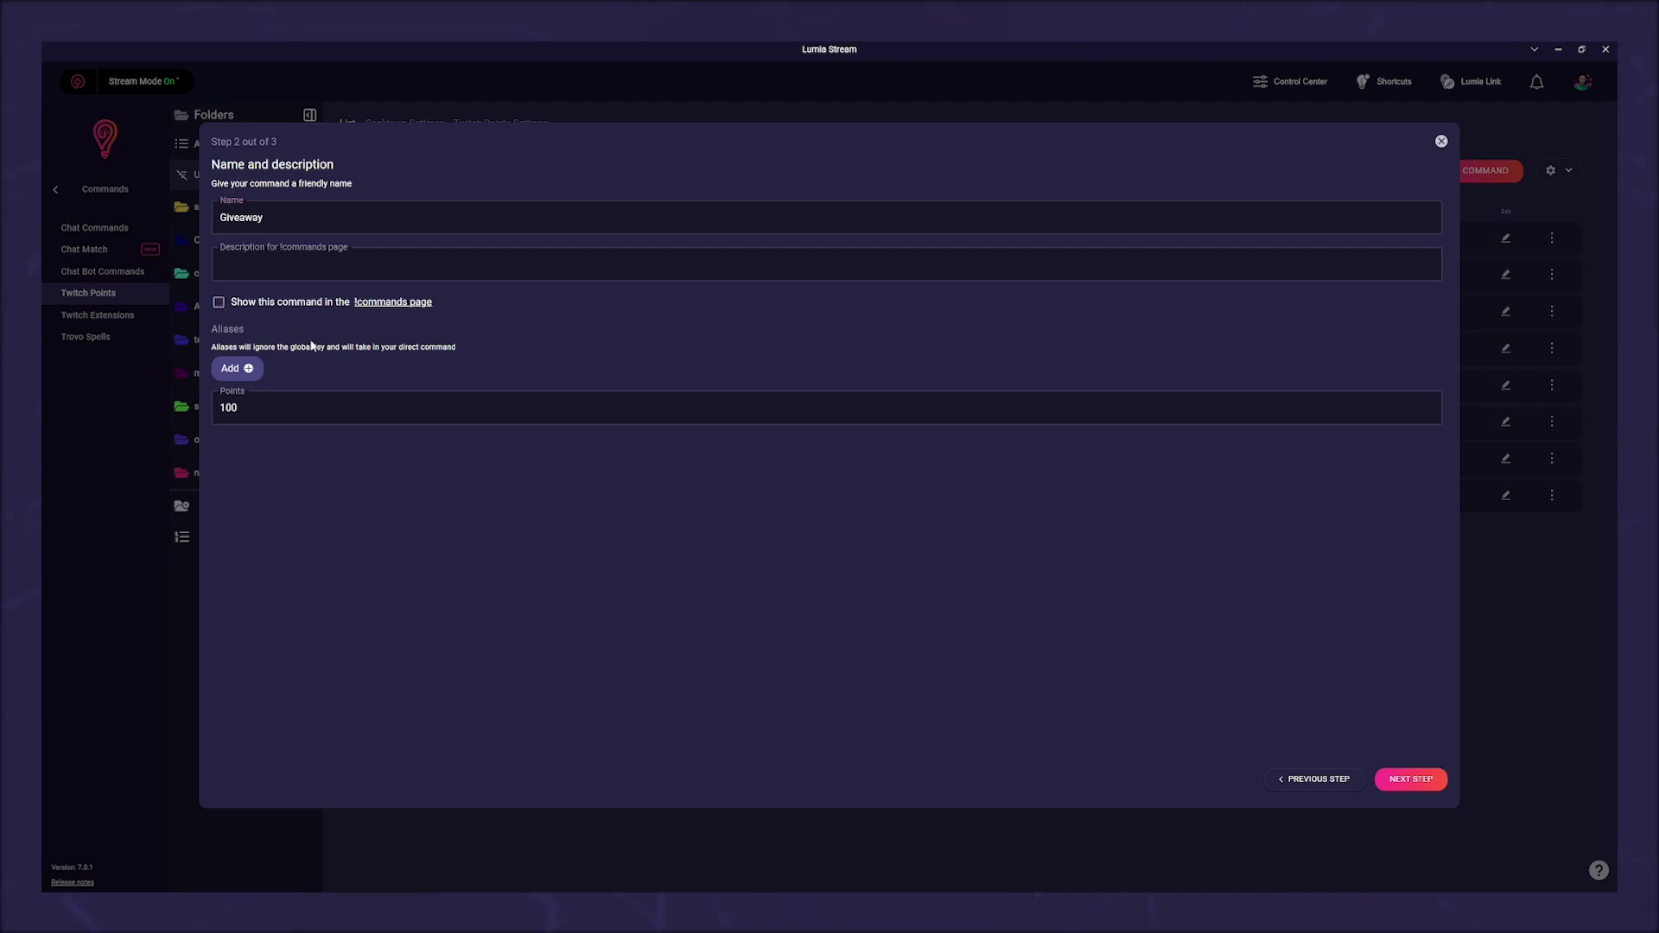
{"action": "left_click", "coordinate": [270, 410]}
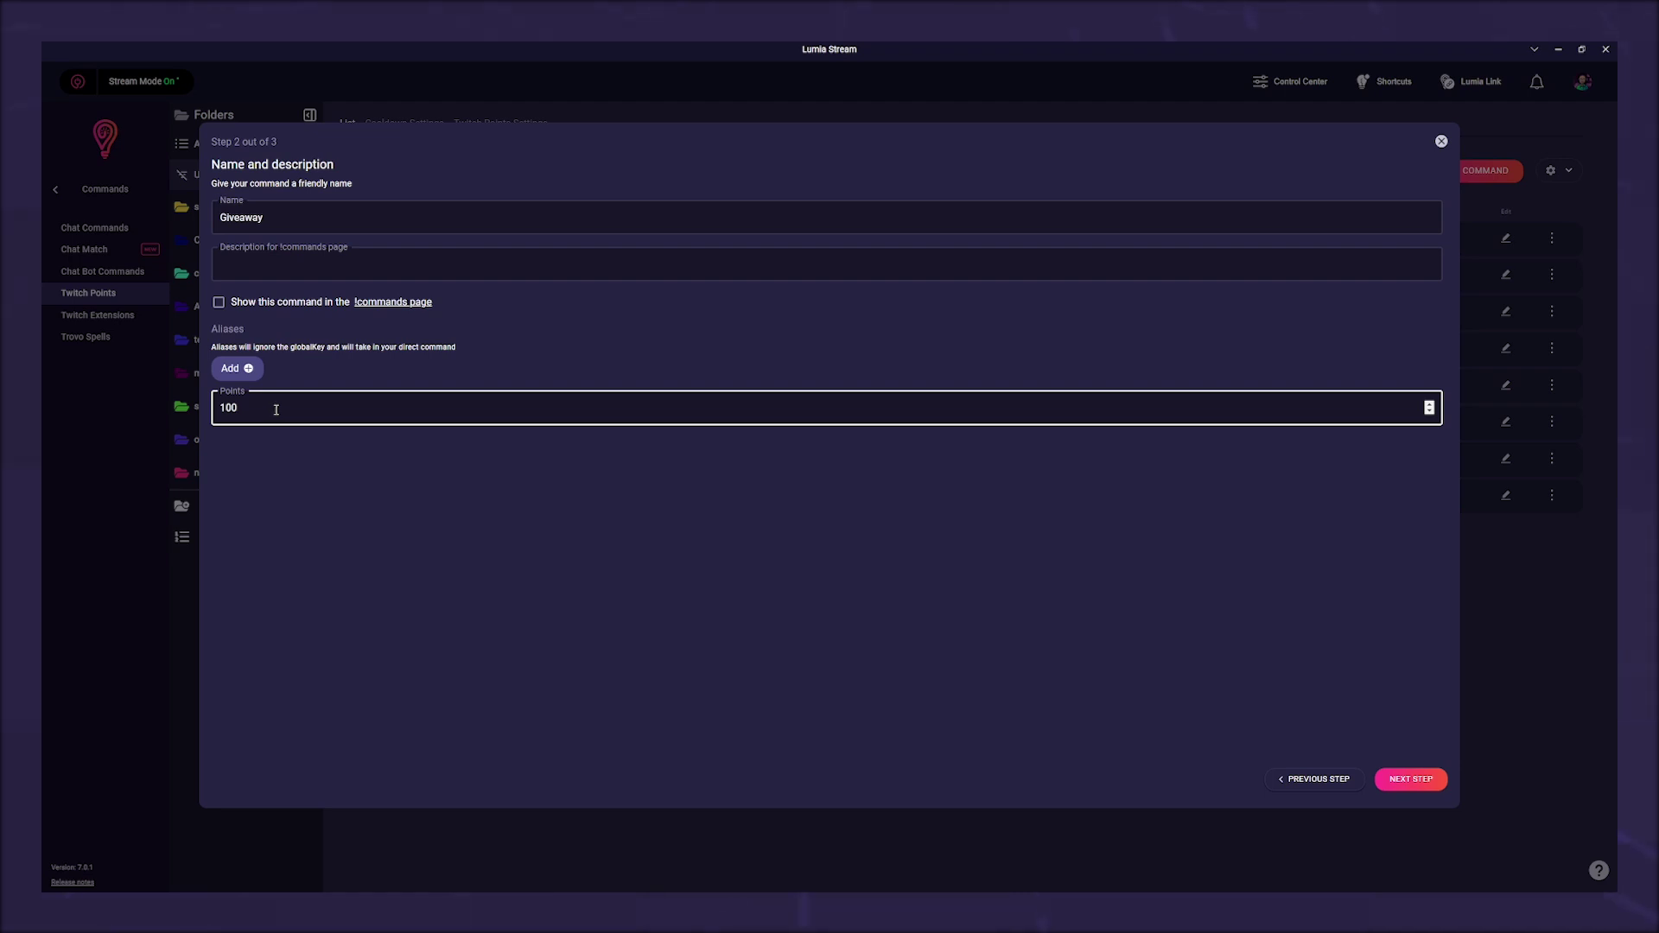
{"action": "left_click", "coordinate": [276, 410]}
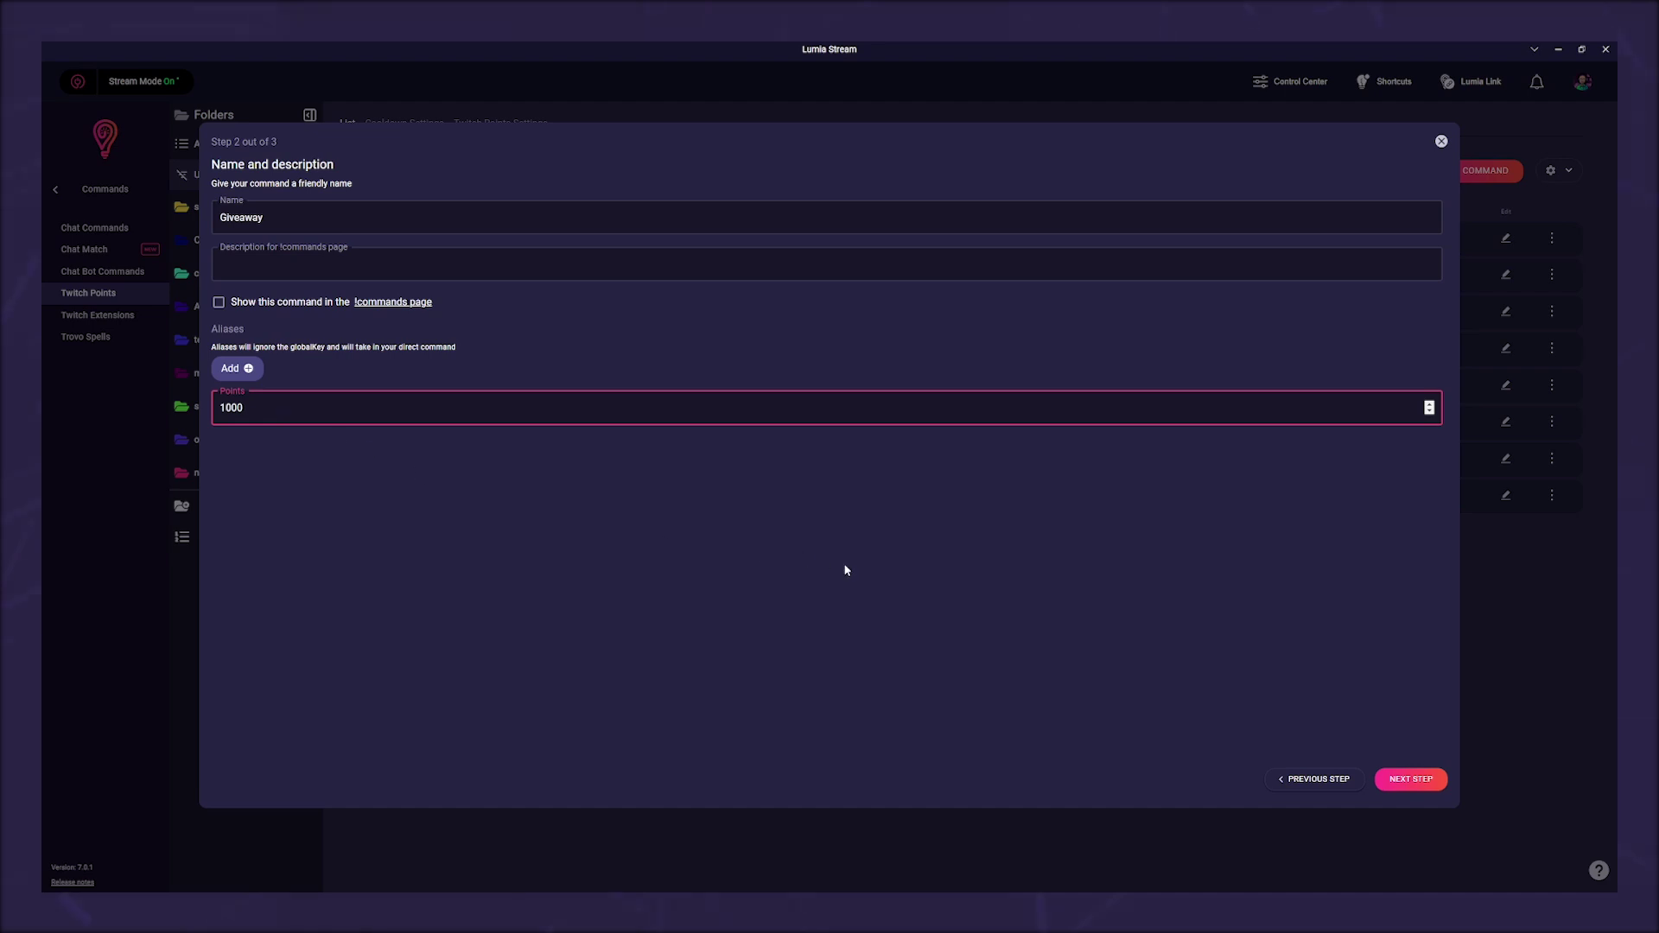
{"action": "left_click", "coordinate": [1407, 781]}
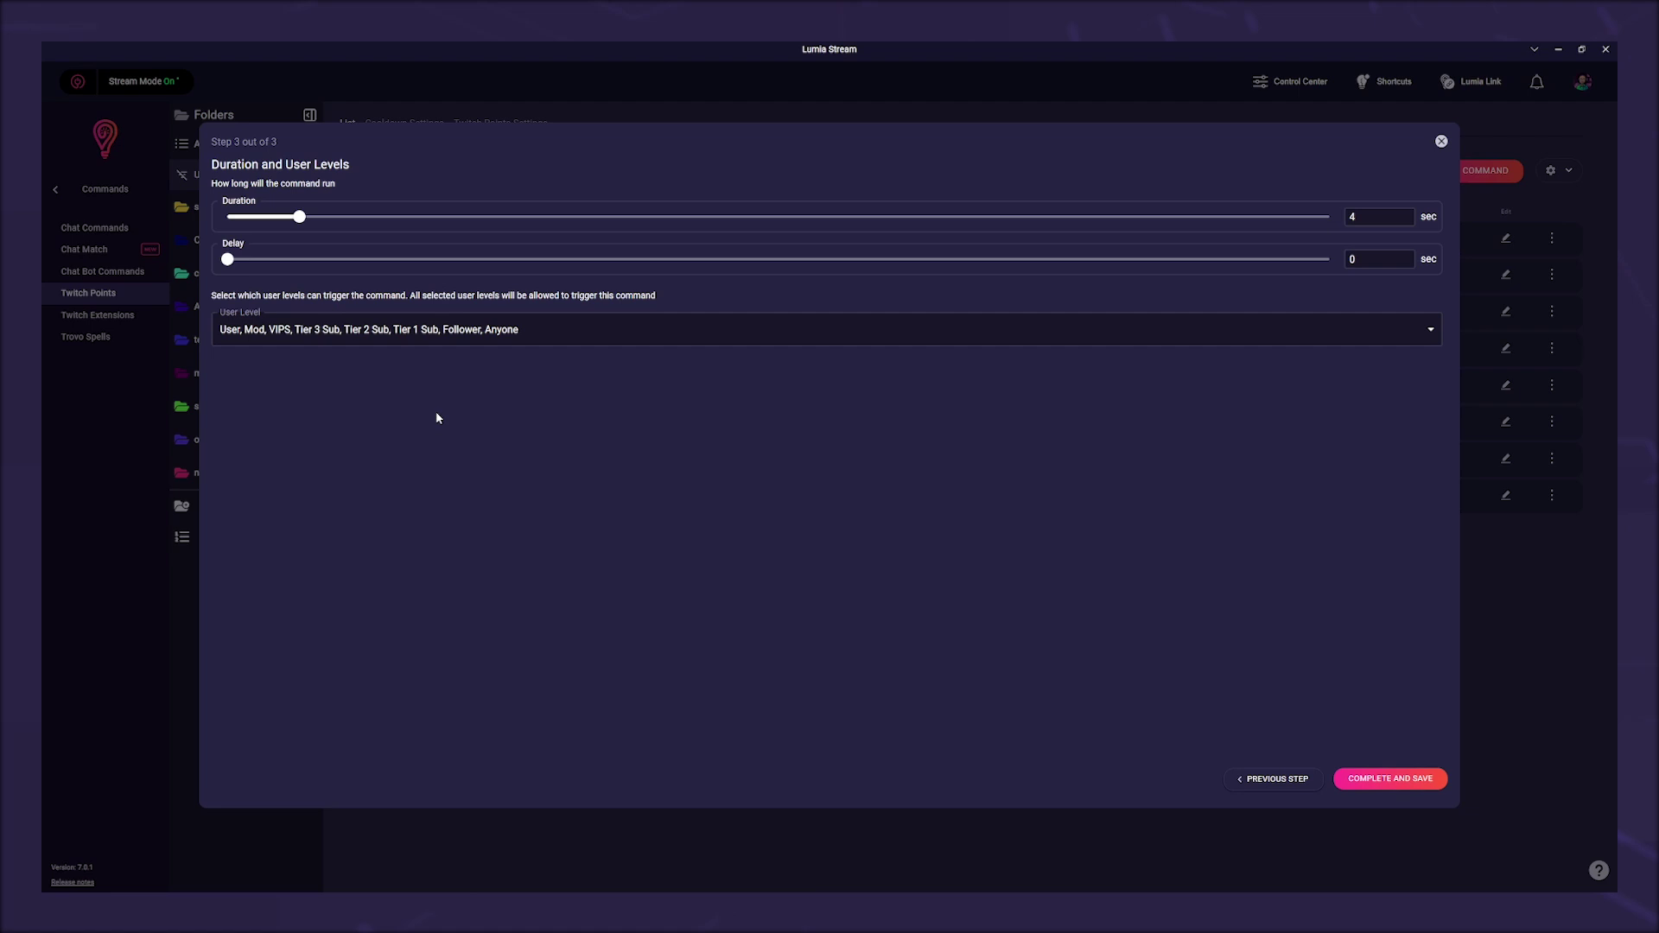
Shorten the duration to about 0.6 seconds, keep everyone allowed, and save the Giveaway command
{"action": "left_click", "coordinate": [236, 216]}
{"action": "left_click", "coordinate": [769, 333]}
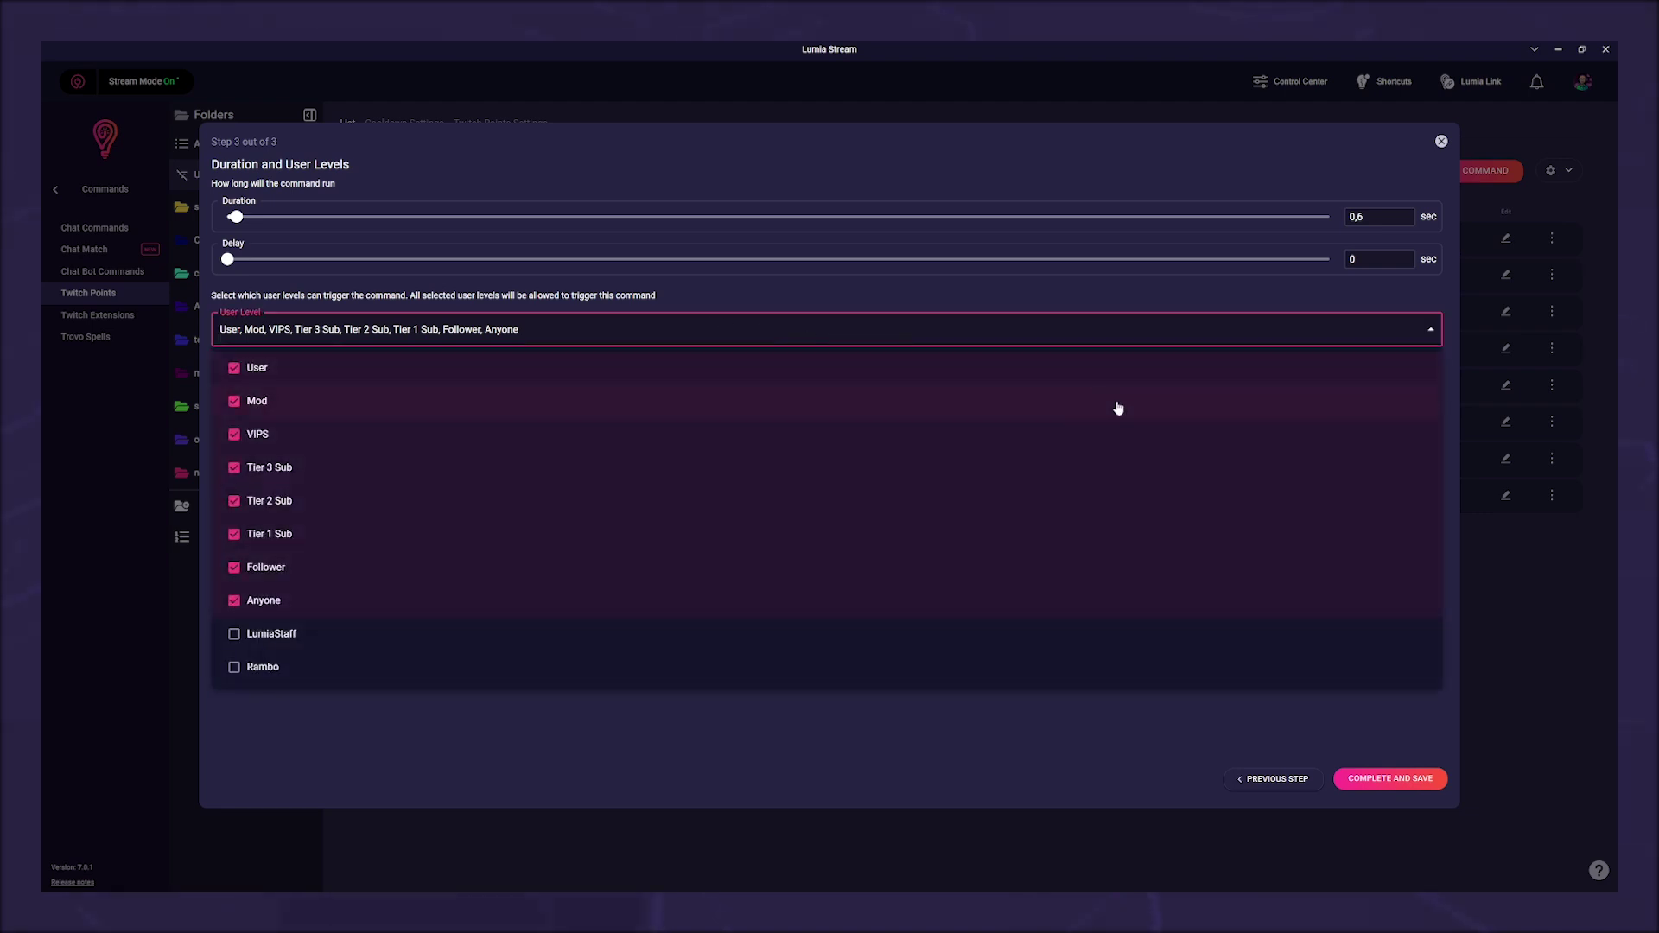
{"action": "left_click", "coordinate": [1112, 735]}
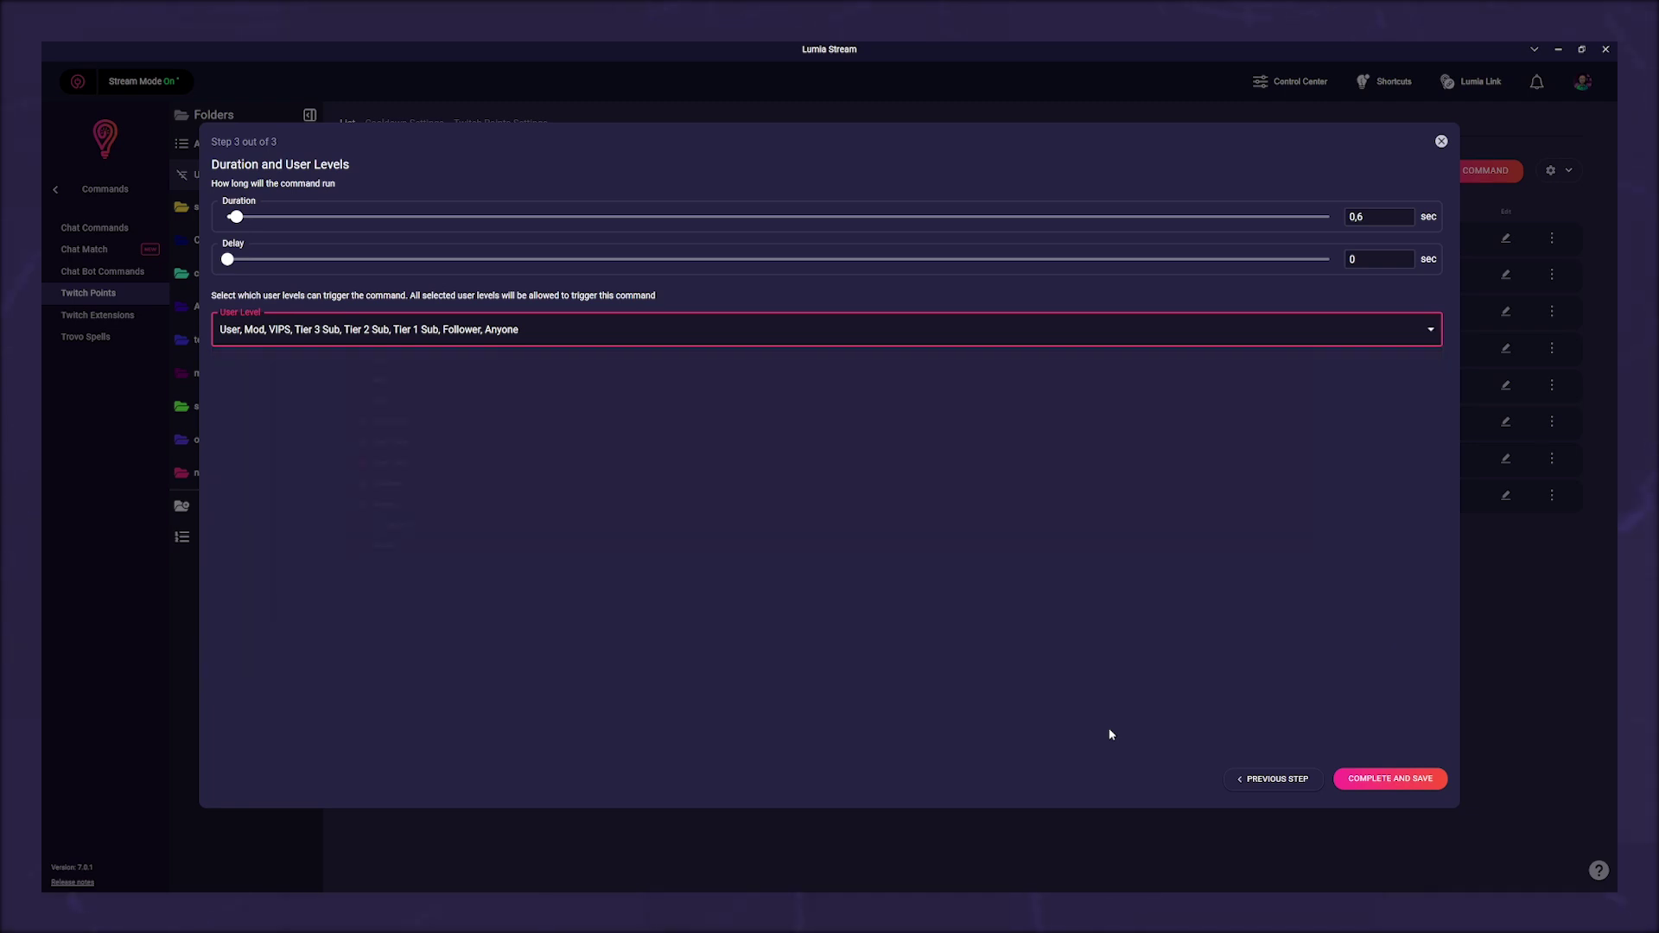
{"action": "left_click", "coordinate": [1377, 777]}
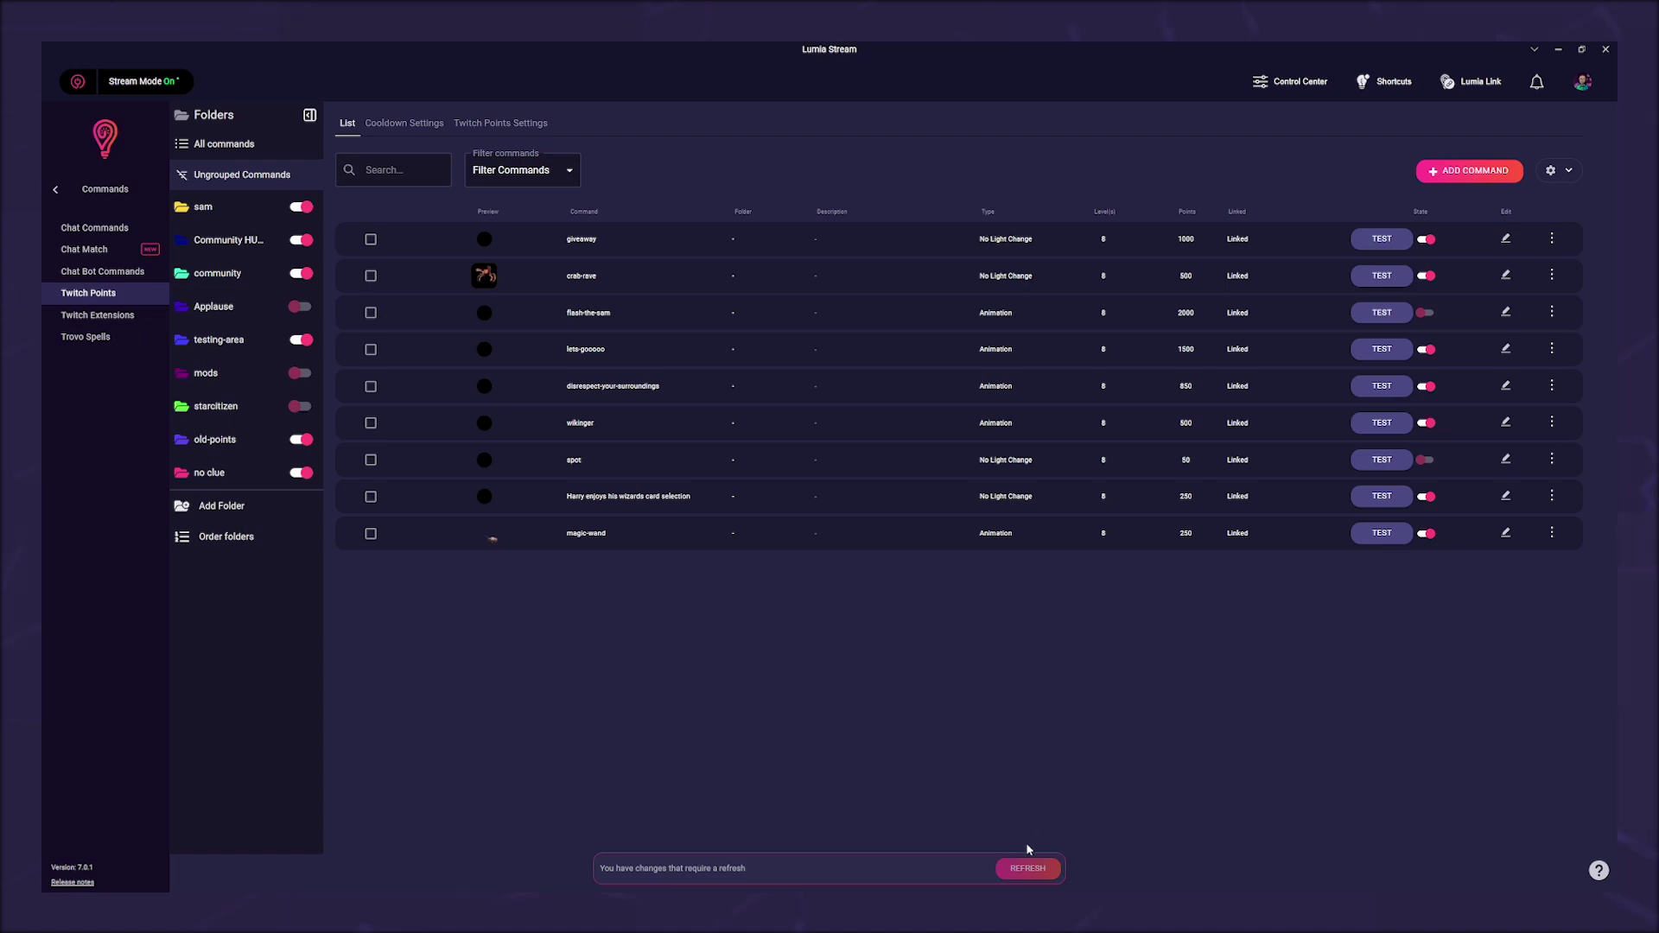
Refresh, then edit the Giveaway command's points options to allow 1 redemption per viewer per stream
{"action": "left_click", "coordinate": [1026, 872]}
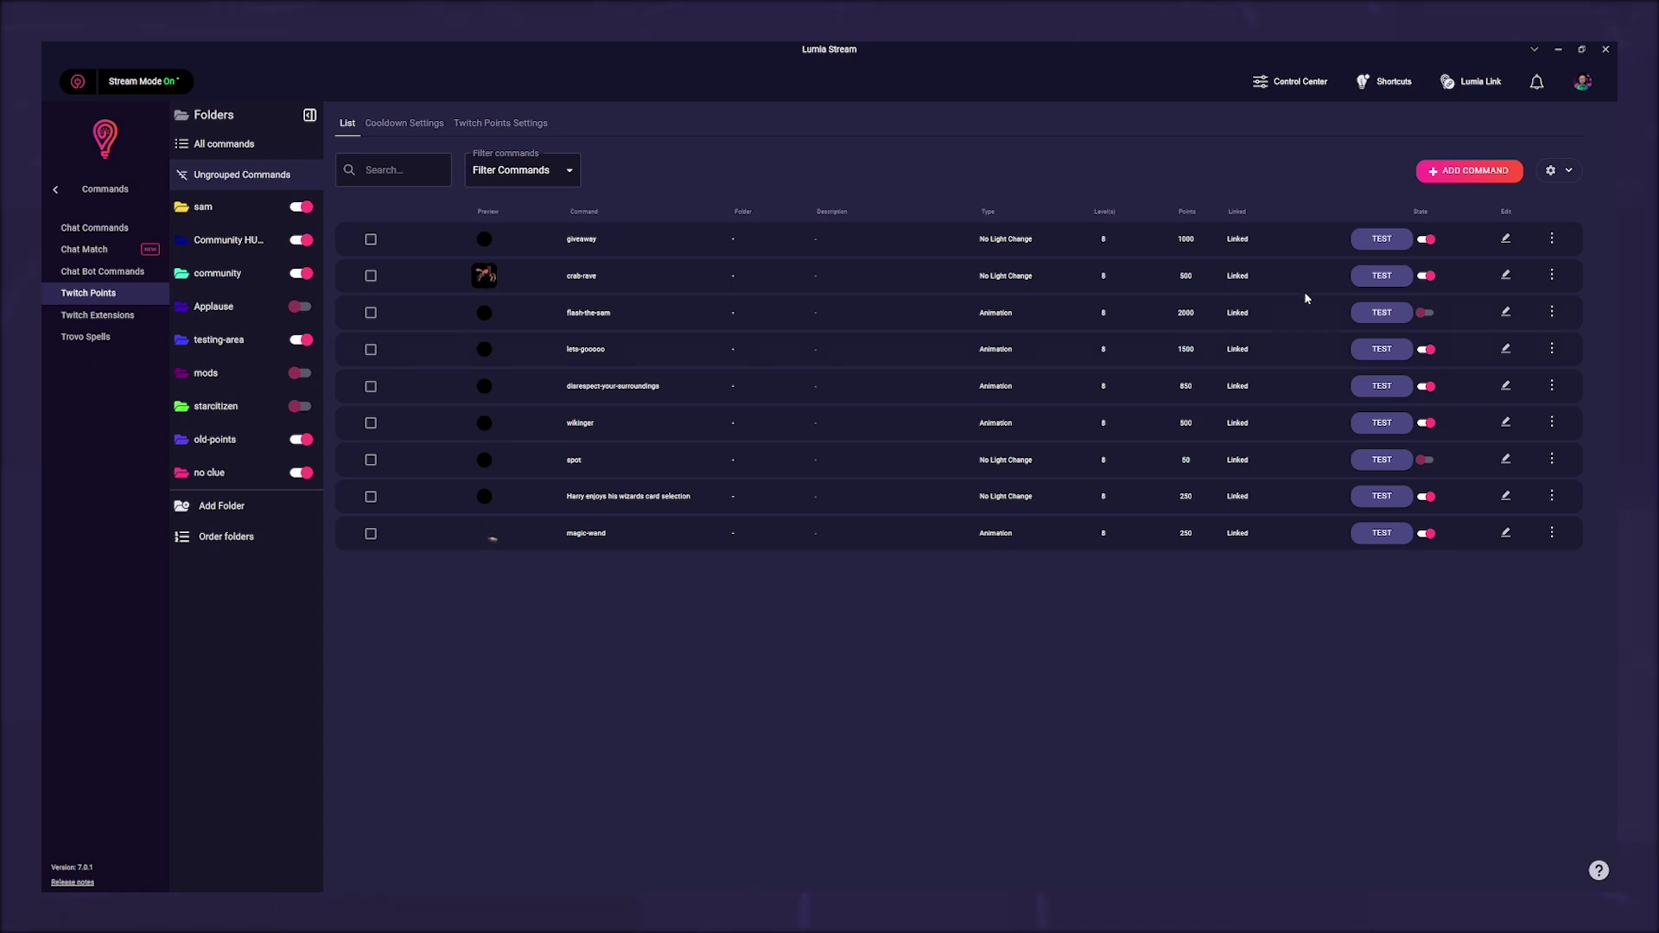
{"action": "left_click", "coordinate": [1506, 240]}
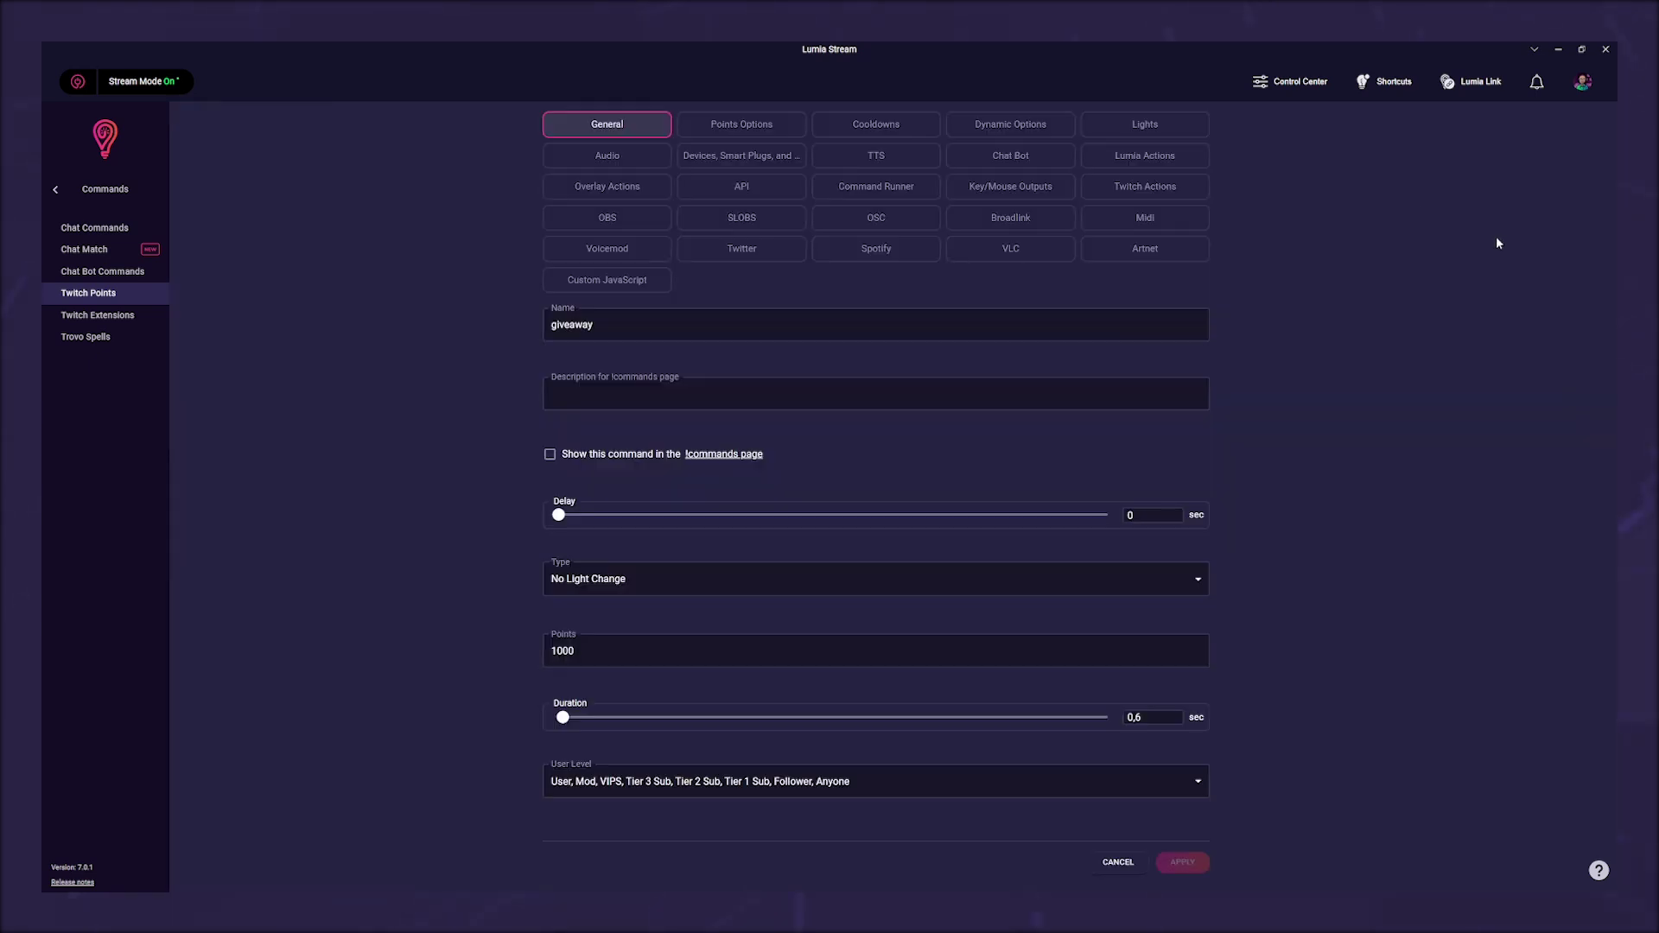
{"action": "left_click", "coordinate": [759, 126]}
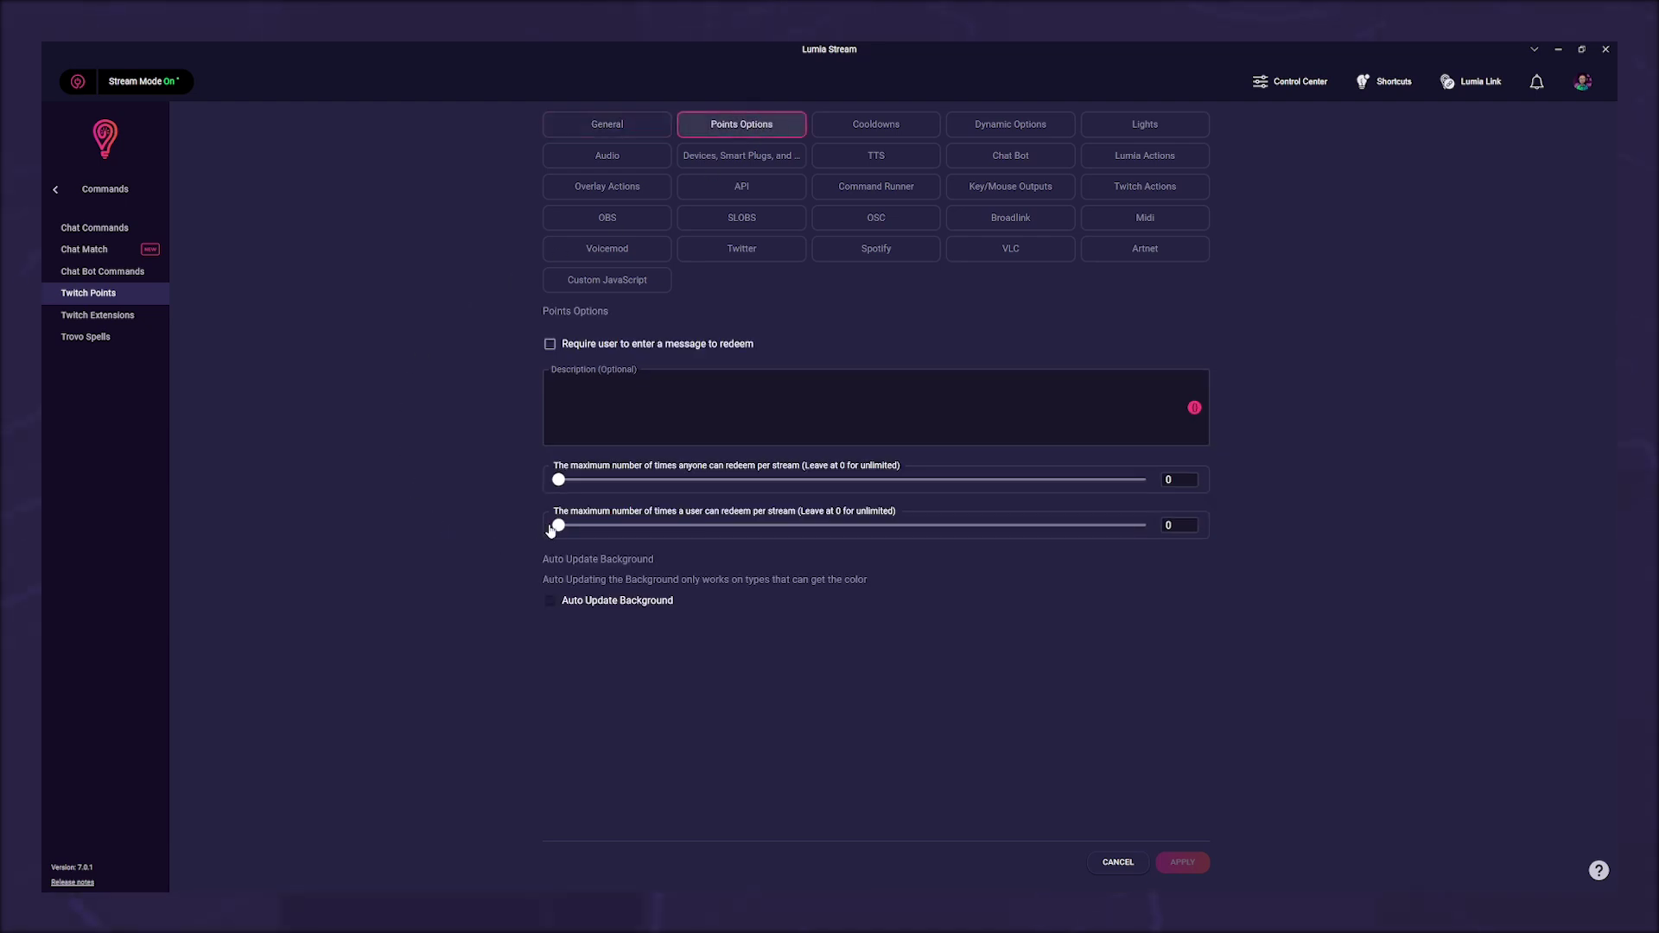
{"action": "left_click_drag", "start_coordinate": [560, 530], "coordinate": [565, 531]}
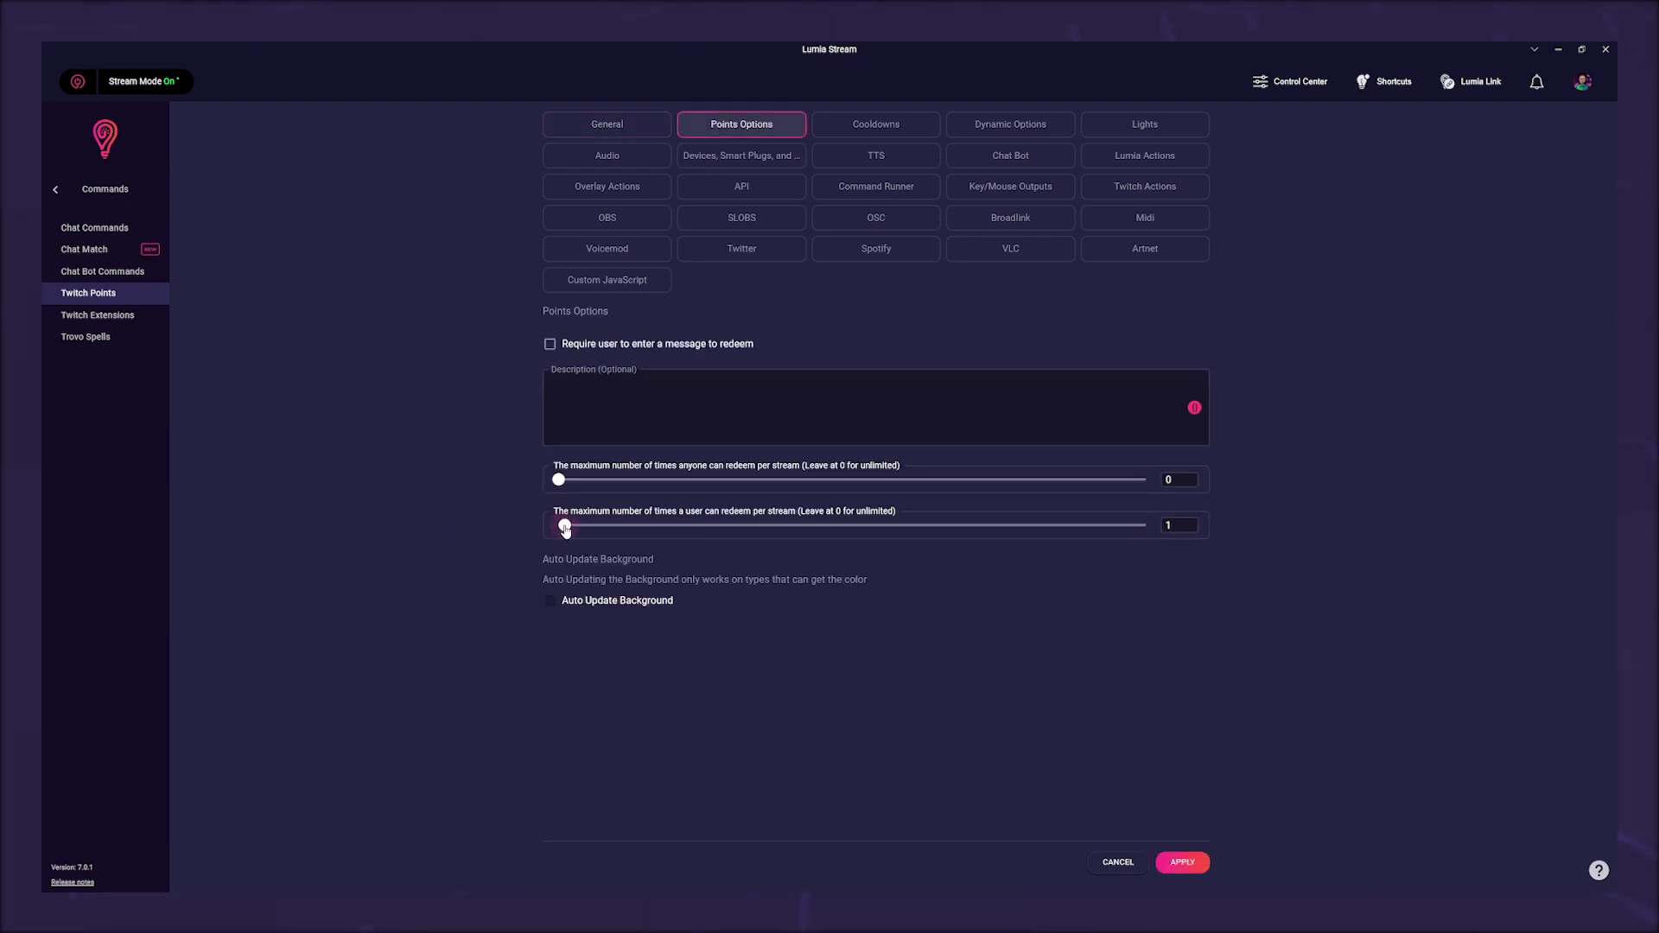
Apply the Giveaway changes in Lumia, then redeem the giveaway reward from Twitch channel points
{"action": "left_click", "coordinate": [1183, 862]}
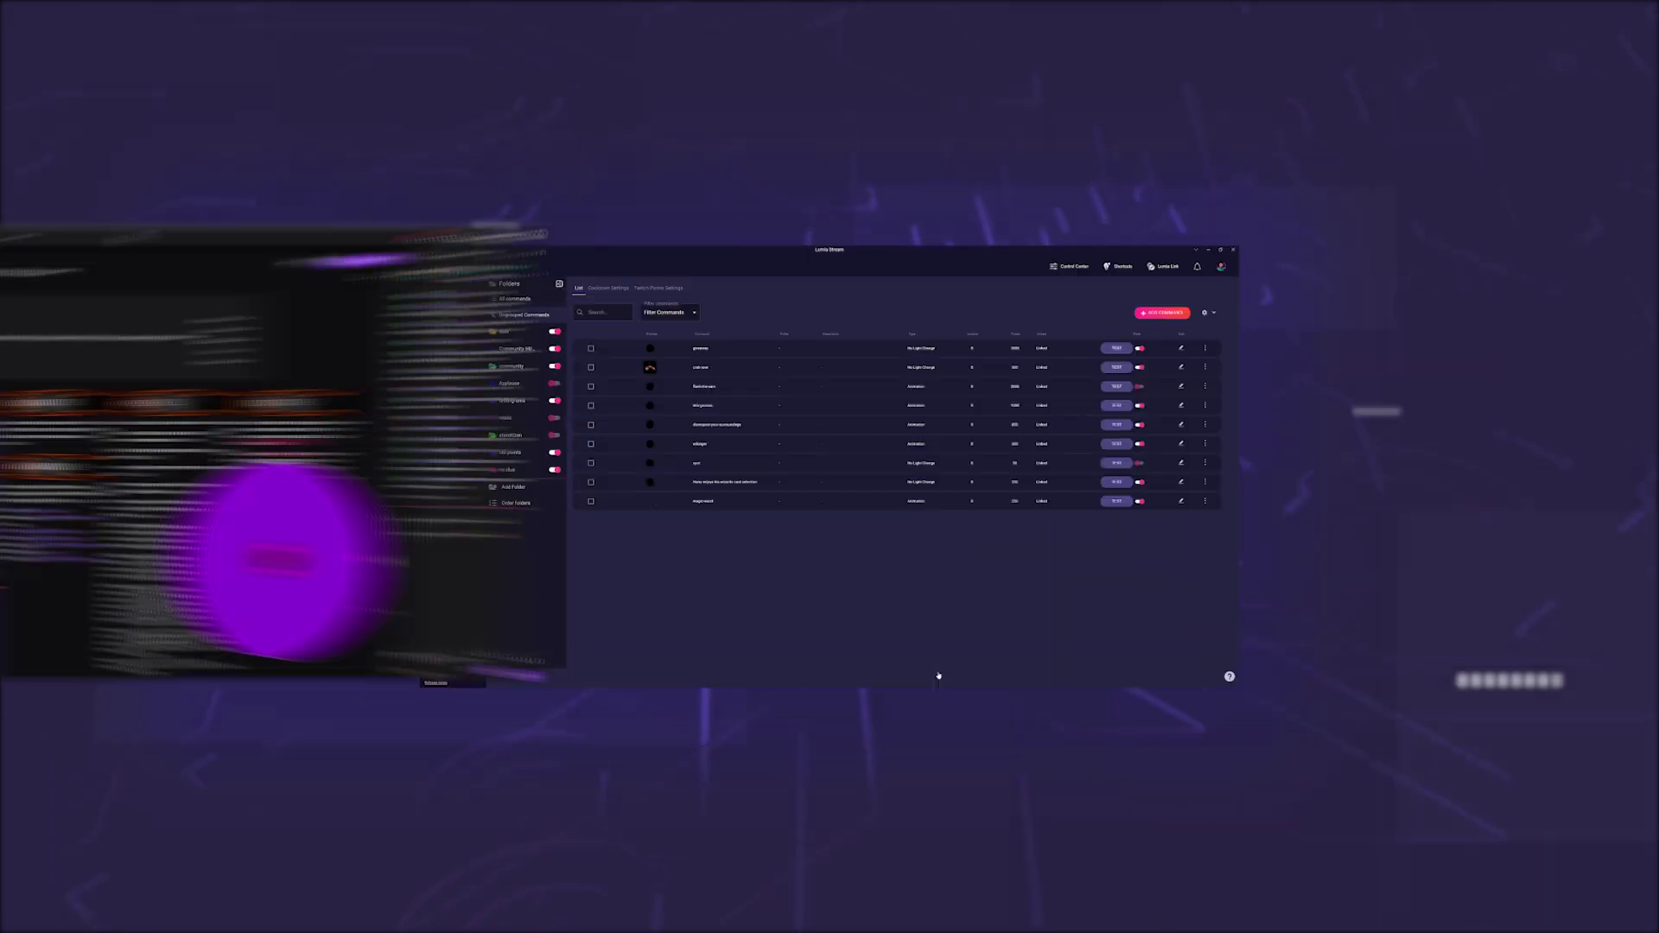
{"action": "left_click", "coordinate": [1435, 847]}
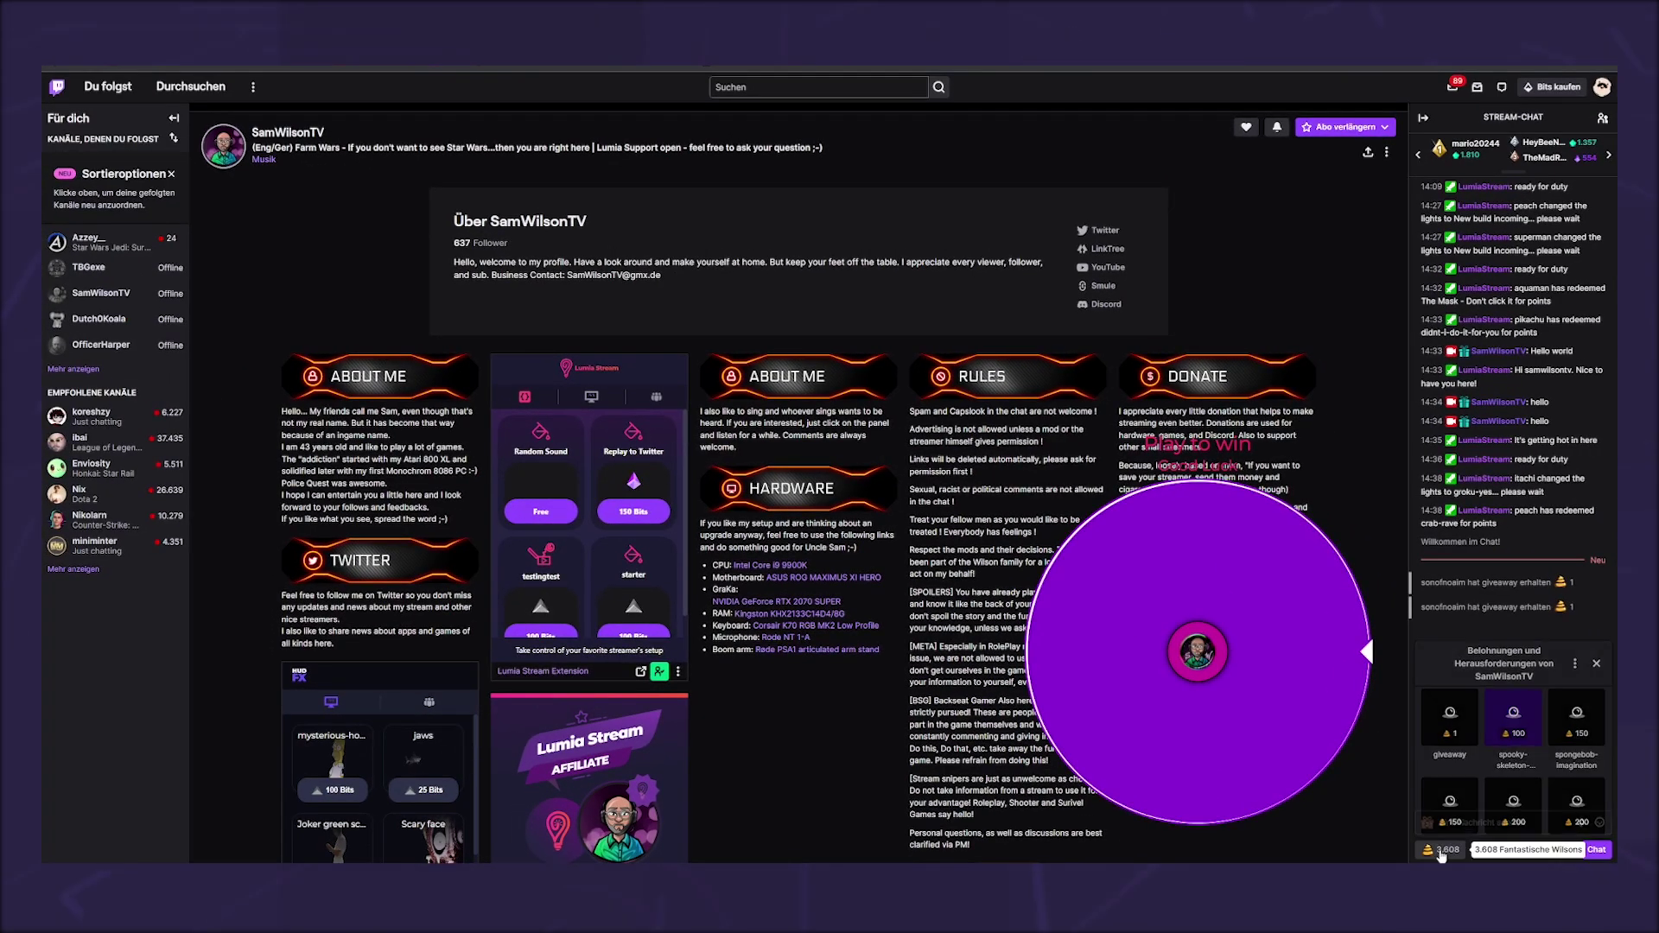
{"action": "left_click", "coordinate": [1446, 721]}
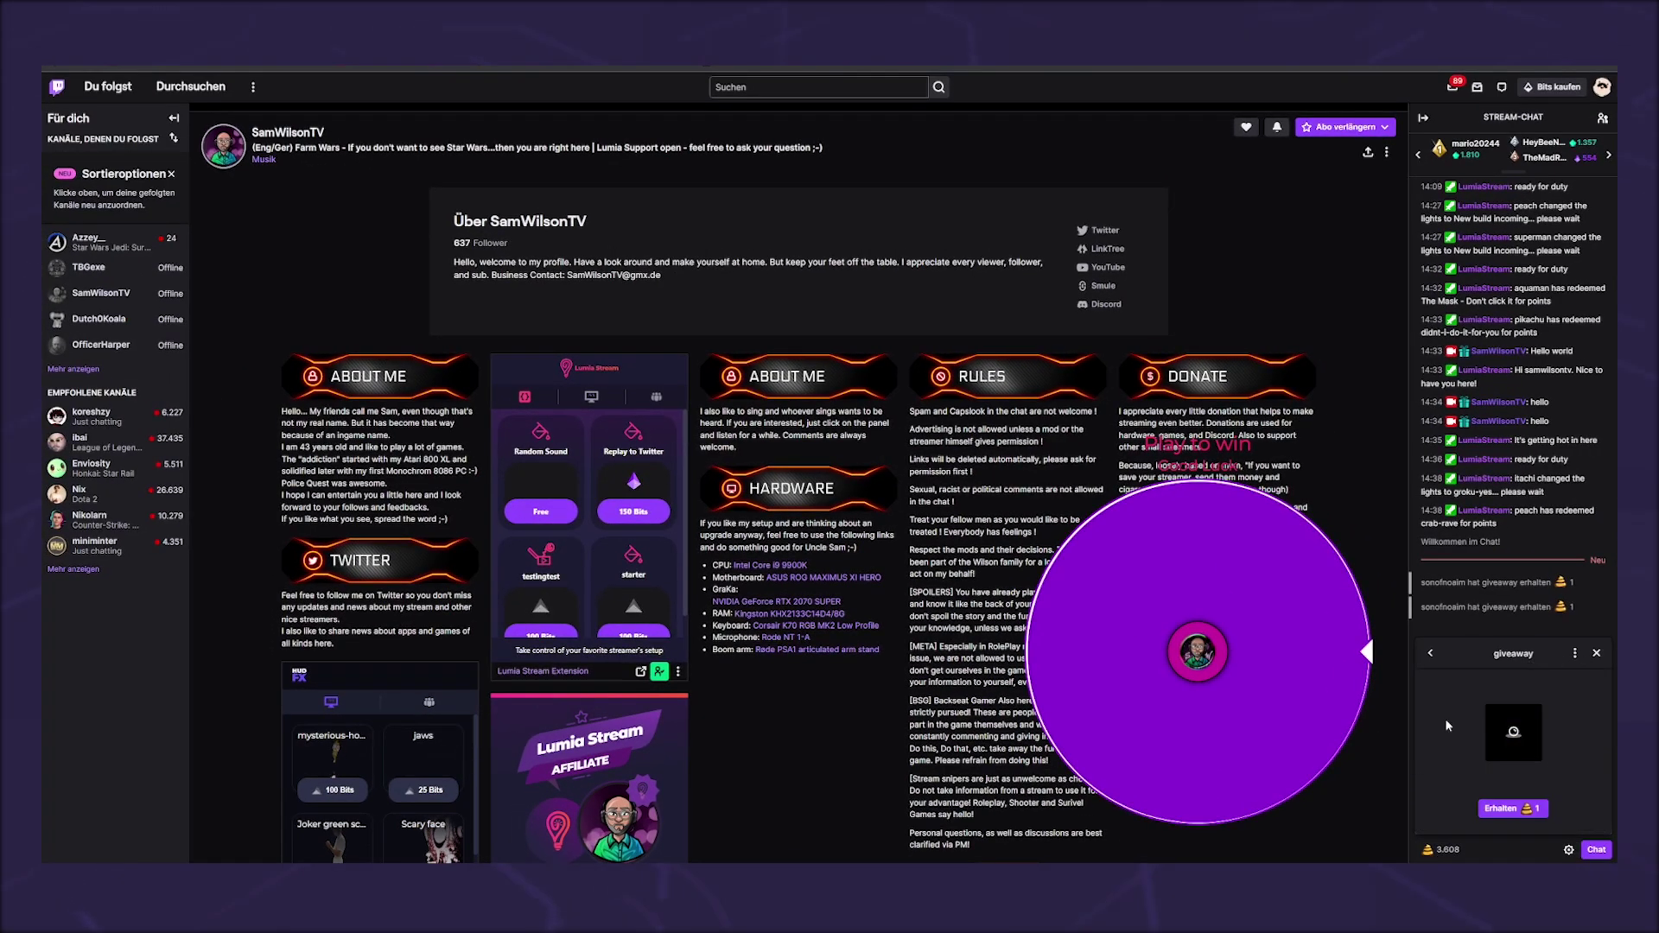
{"action": "left_click", "coordinate": [1507, 813]}
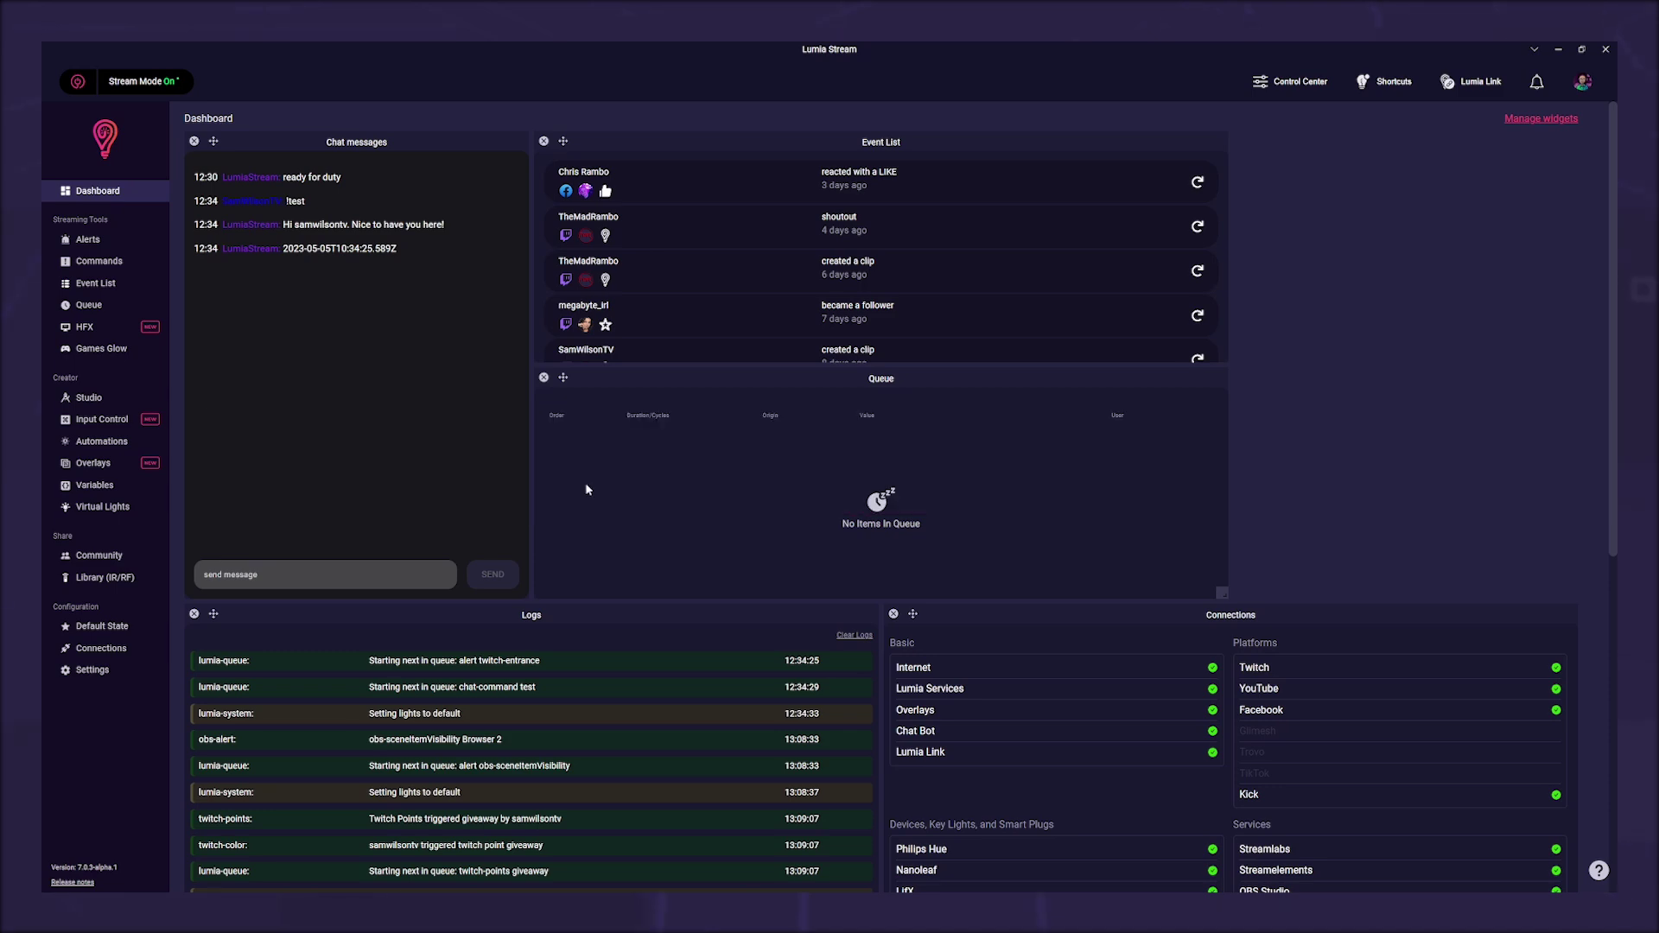
Start a new chat command with a Send Game Trigger overlay action
{"action": "left_click", "coordinate": [88, 268]}
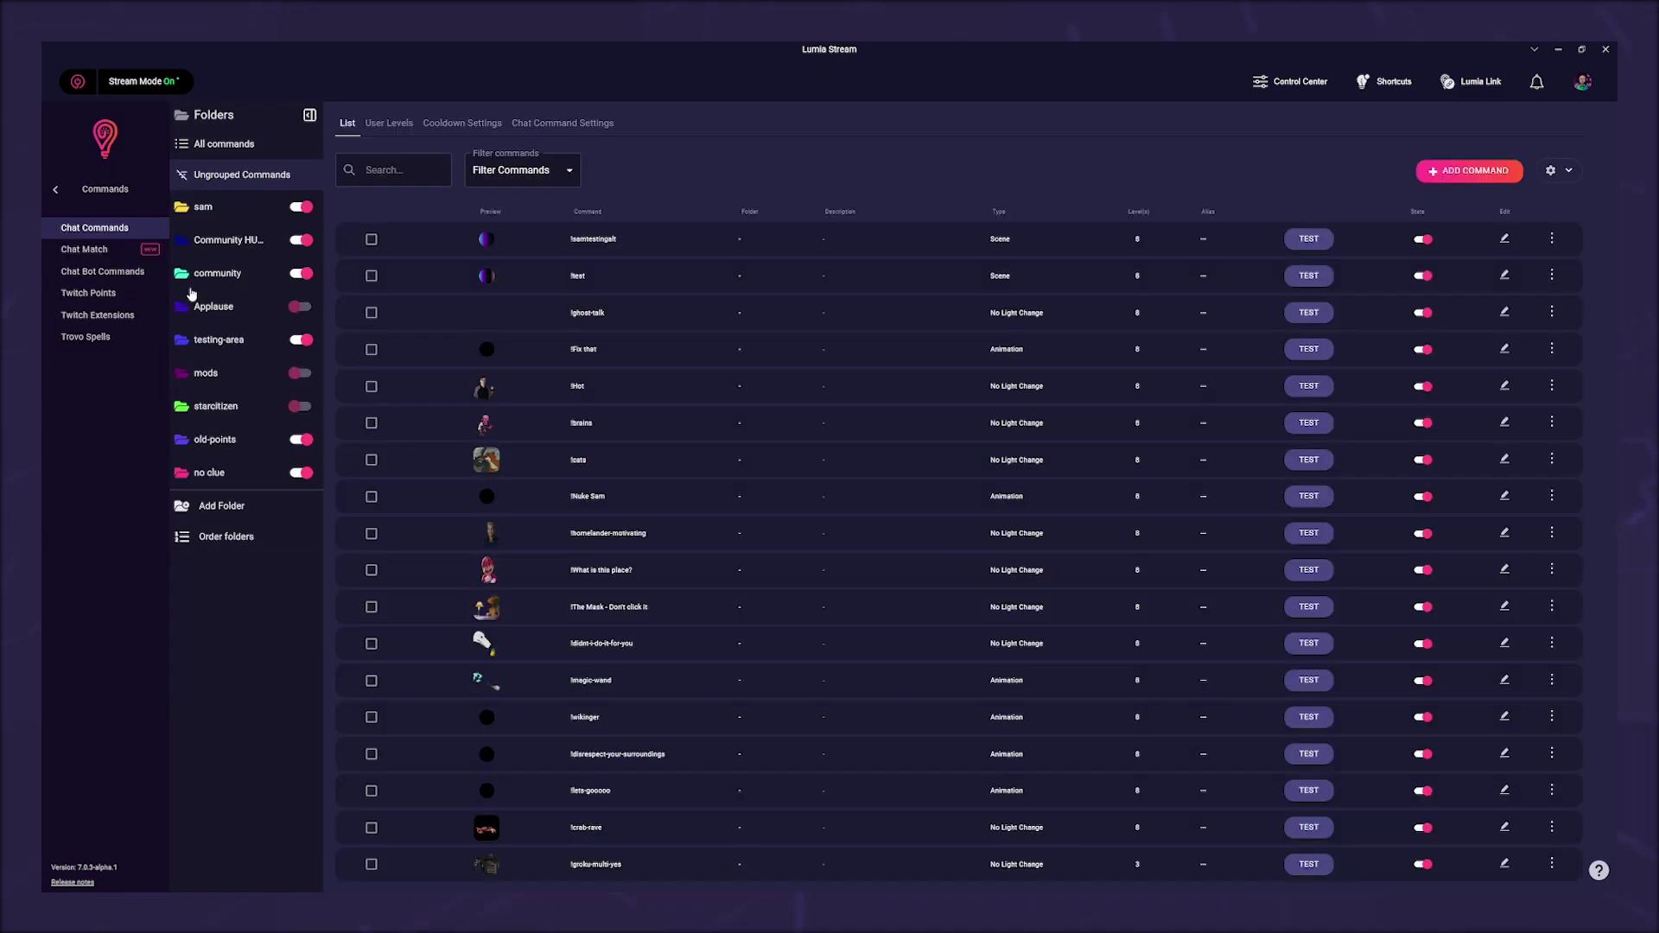
{"action": "left_click", "coordinate": [1430, 176]}
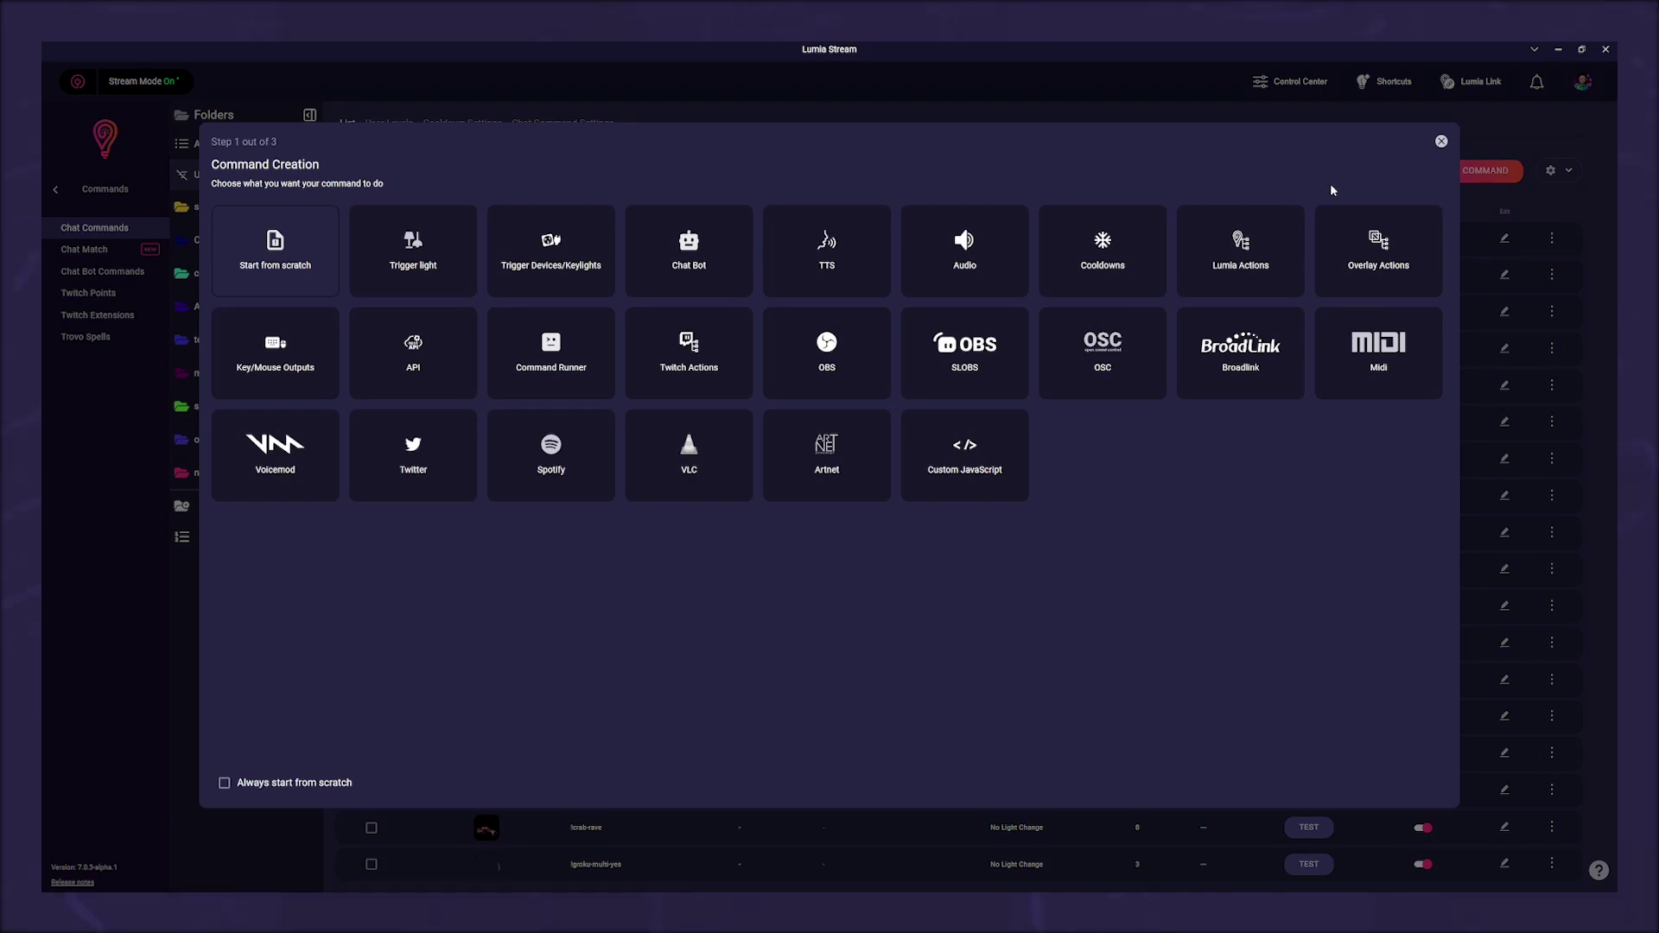
{"action": "left_click", "coordinate": [1365, 242]}
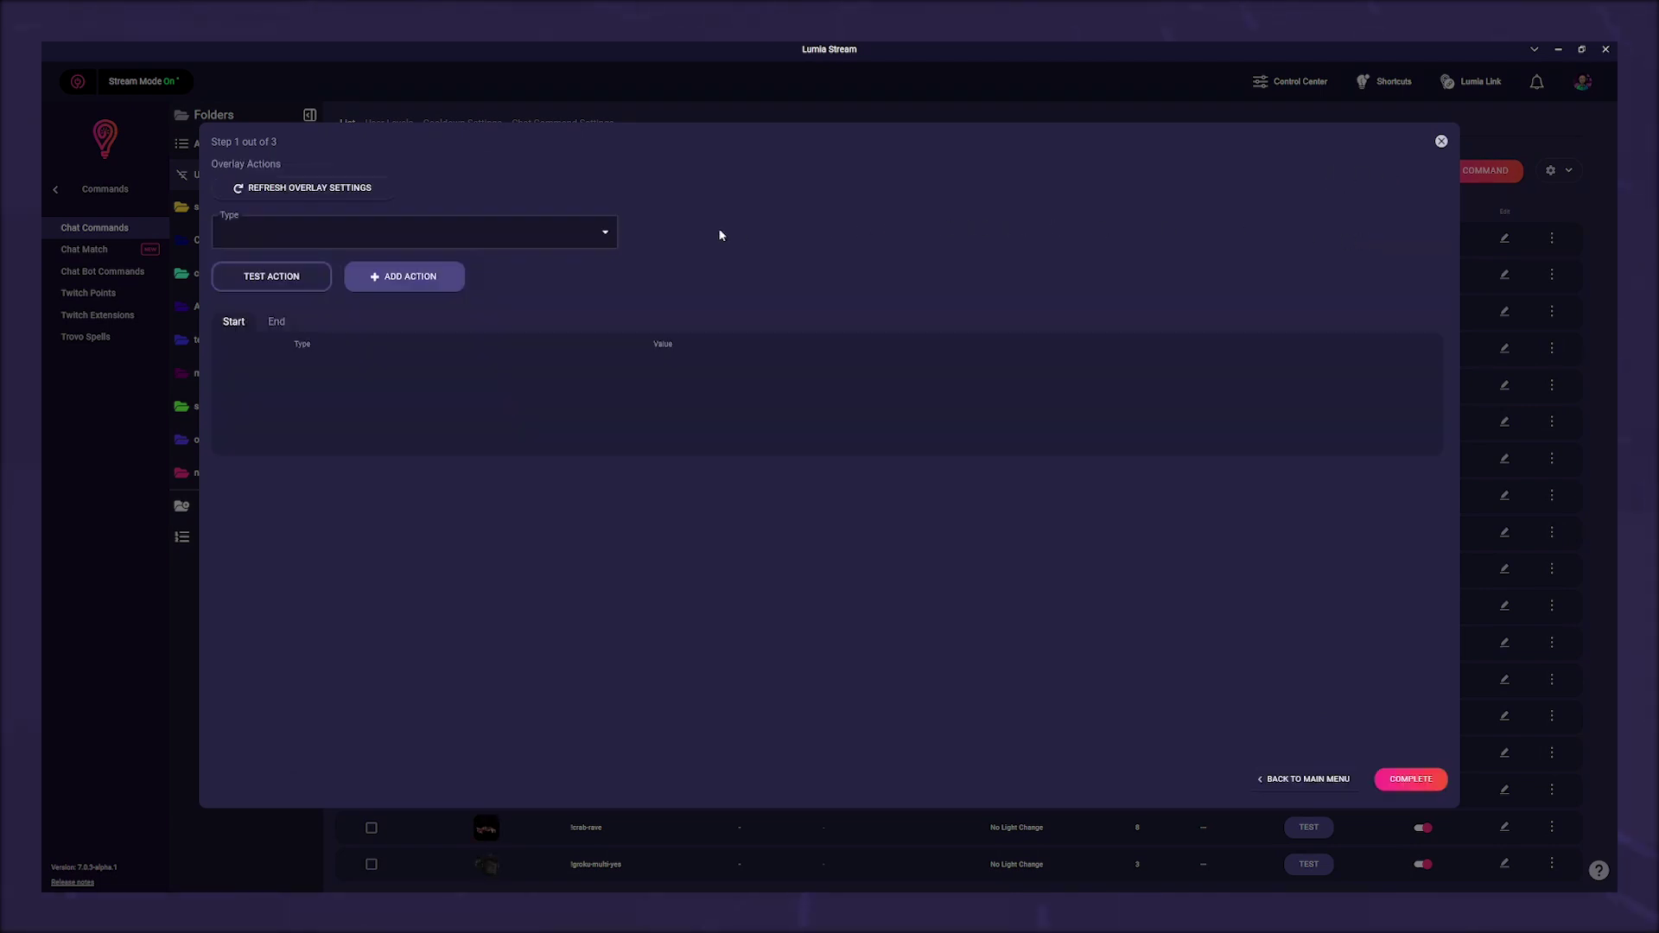
{"action": "left_click", "coordinate": [609, 231]}
{"action": "type", "text": "se"}
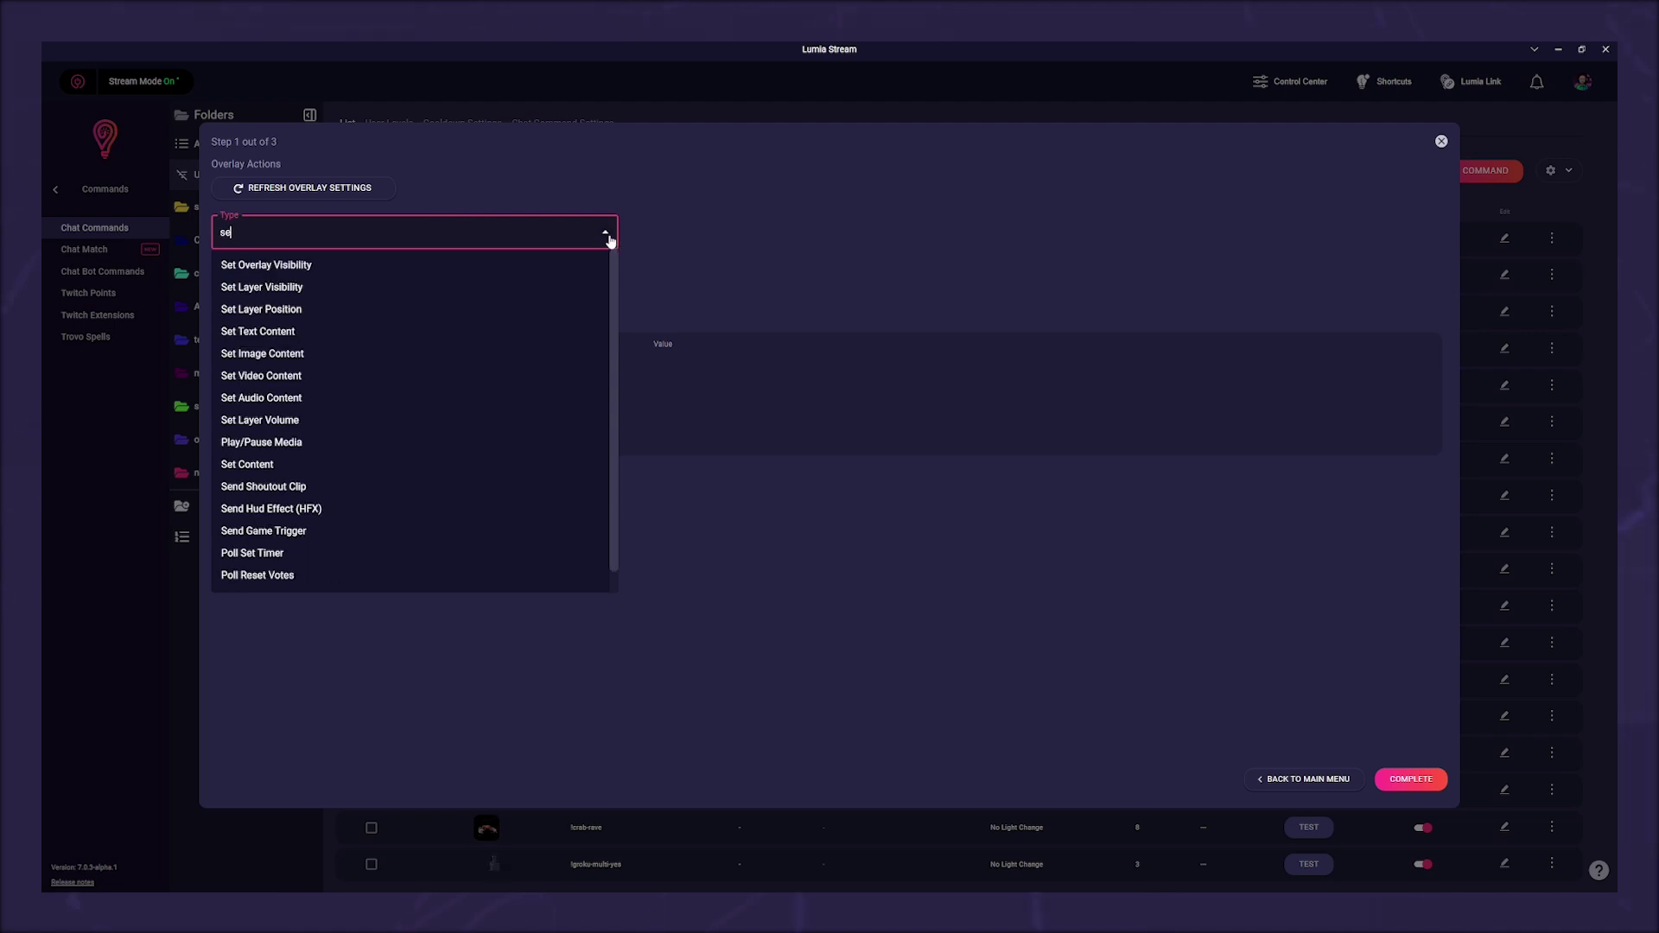
{"action": "type", "text": "n"}
{"action": "left_click", "coordinate": [307, 313]}
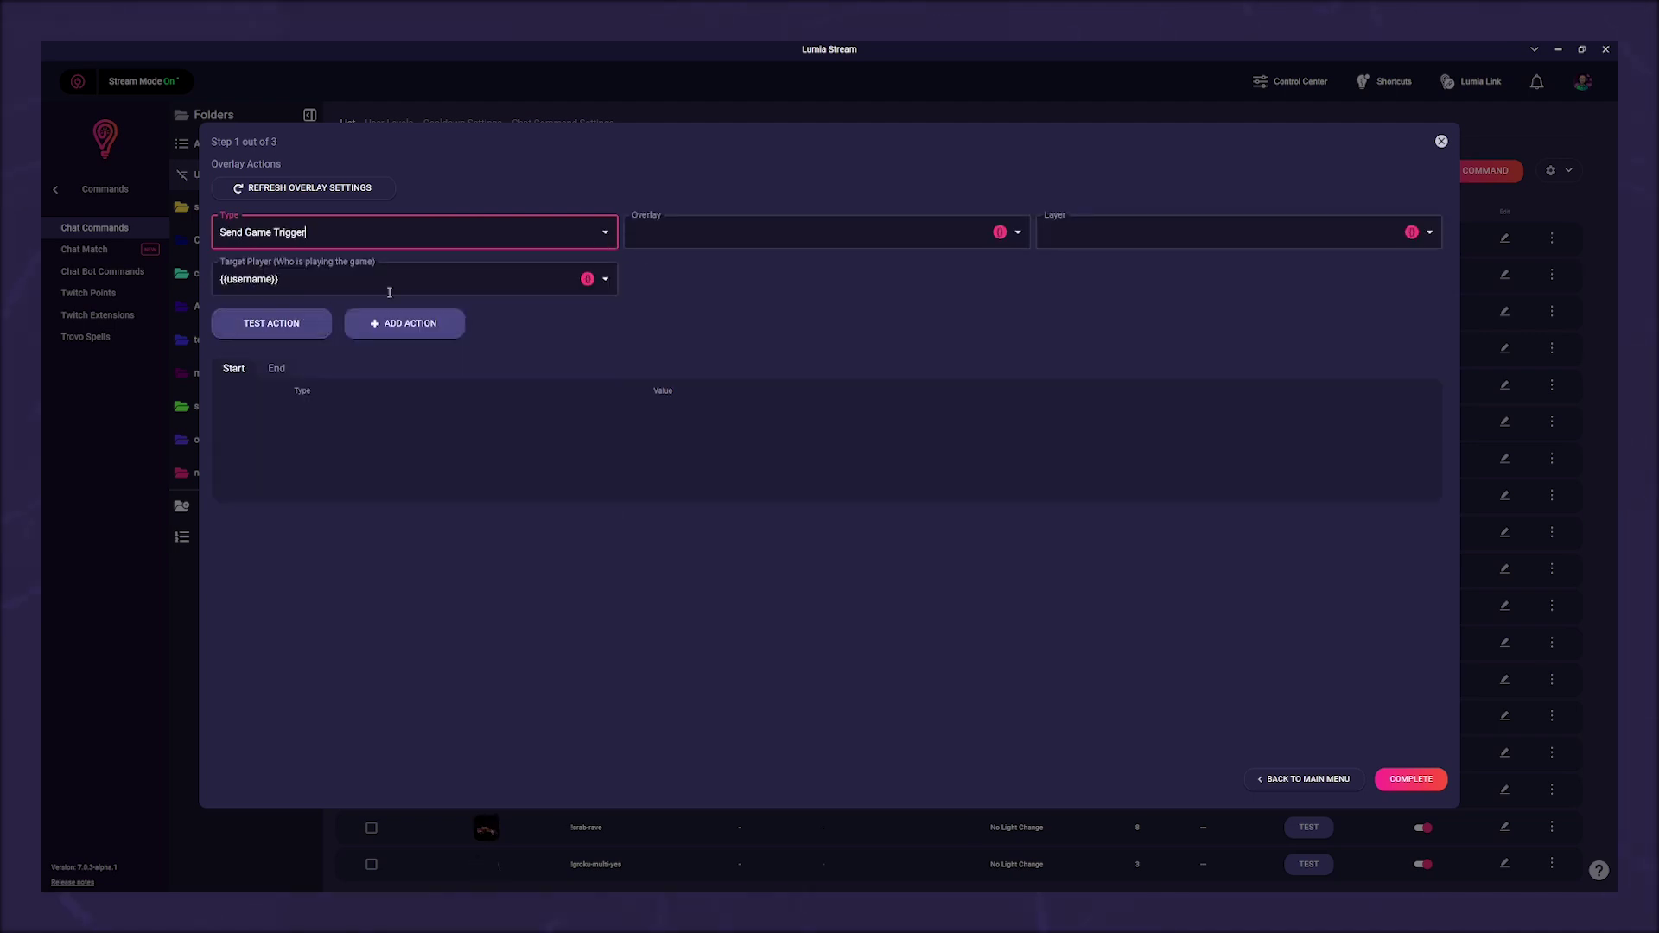
Target the spin overlay's Spinwheel tutorial layer, clear the target player, and add the action
{"action": "left_click", "coordinate": [714, 229]}
{"action": "type", "text": "sp"}
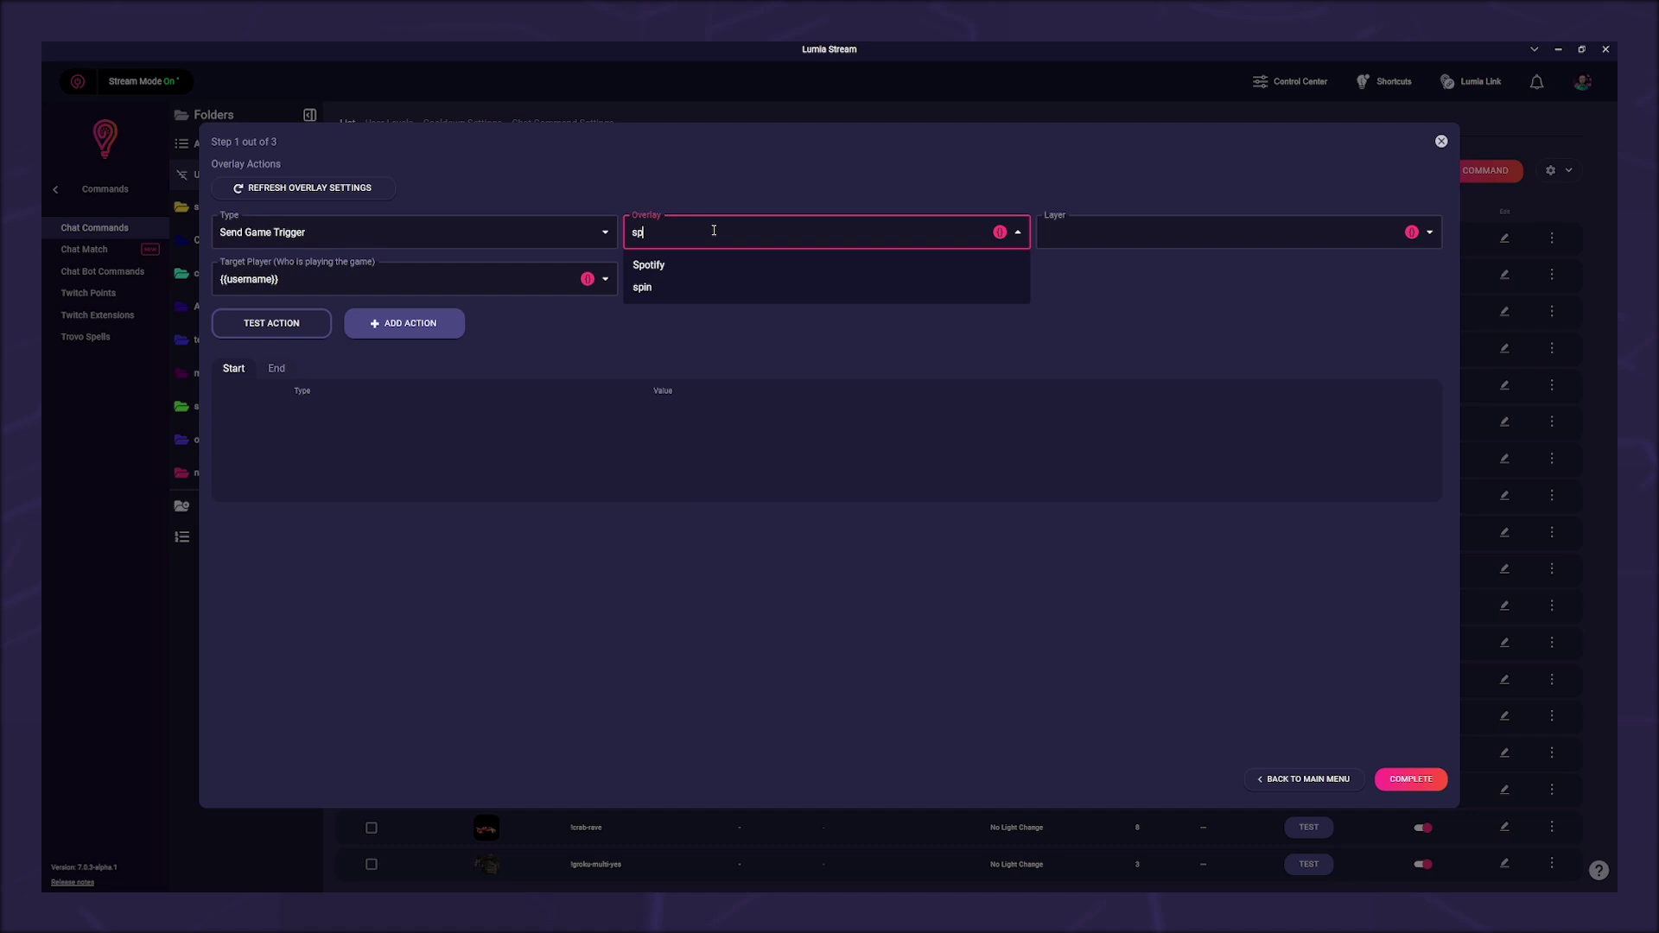
{"action": "left_click", "coordinate": [650, 299]}
{"action": "left_click", "coordinate": [1050, 232]}
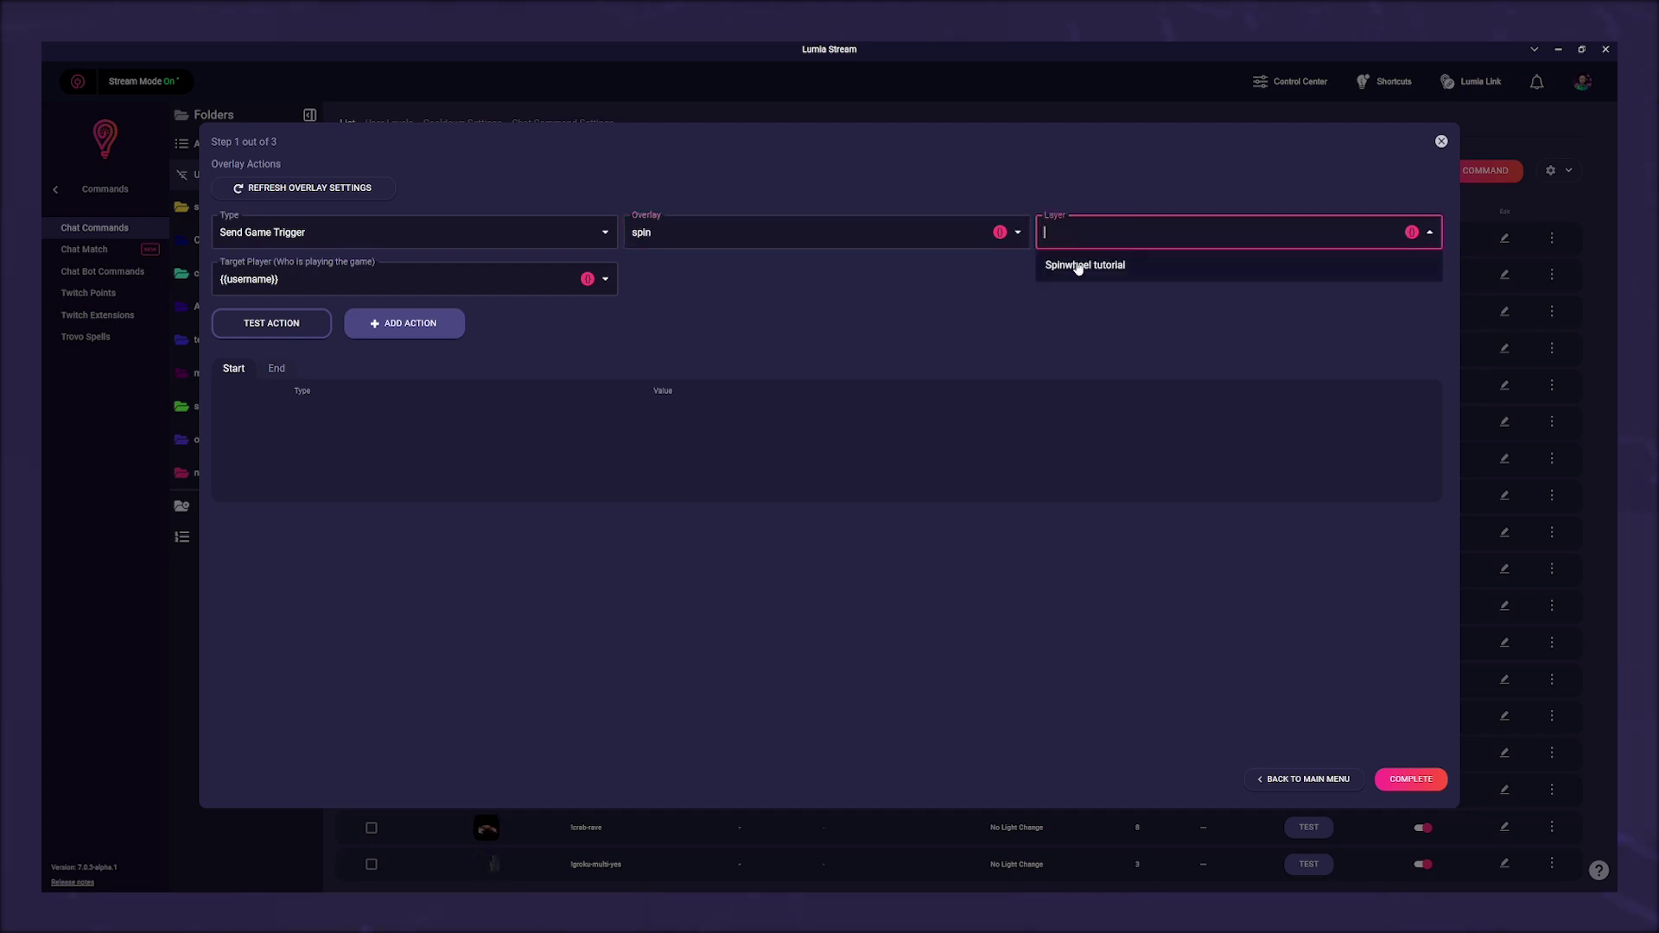
{"action": "left_click", "coordinate": [1076, 266]}
{"action": "left_click", "coordinate": [509, 287]}
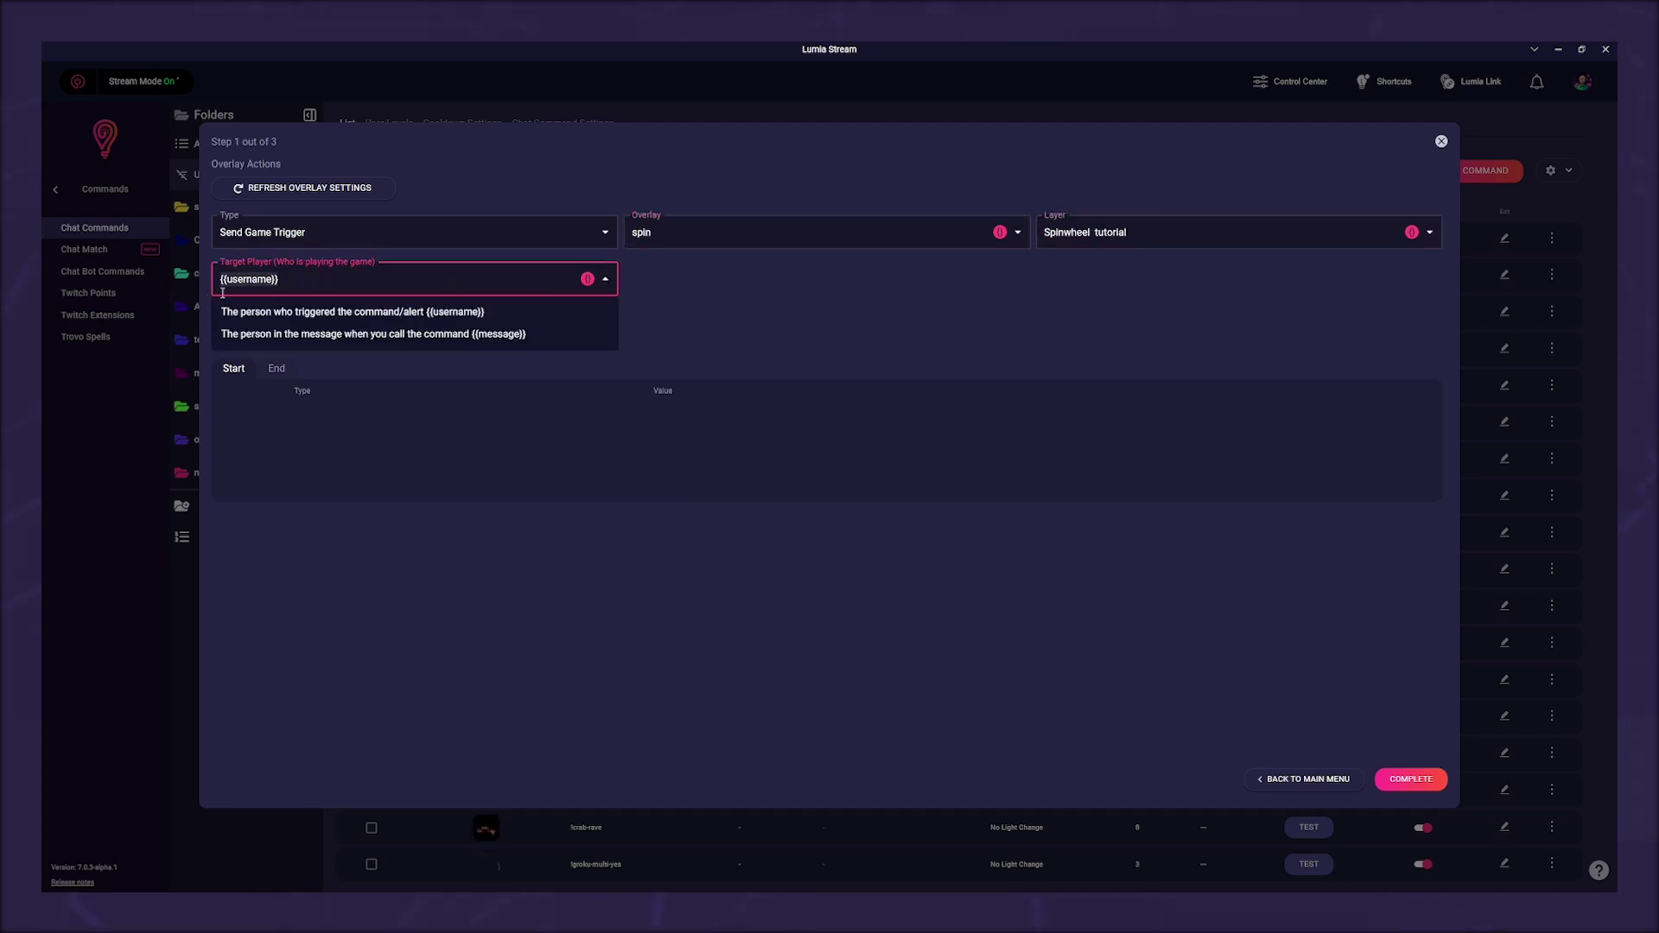
{"action": "key", "text": "BackSpace"}
{"action": "left_click", "coordinate": [704, 316]}
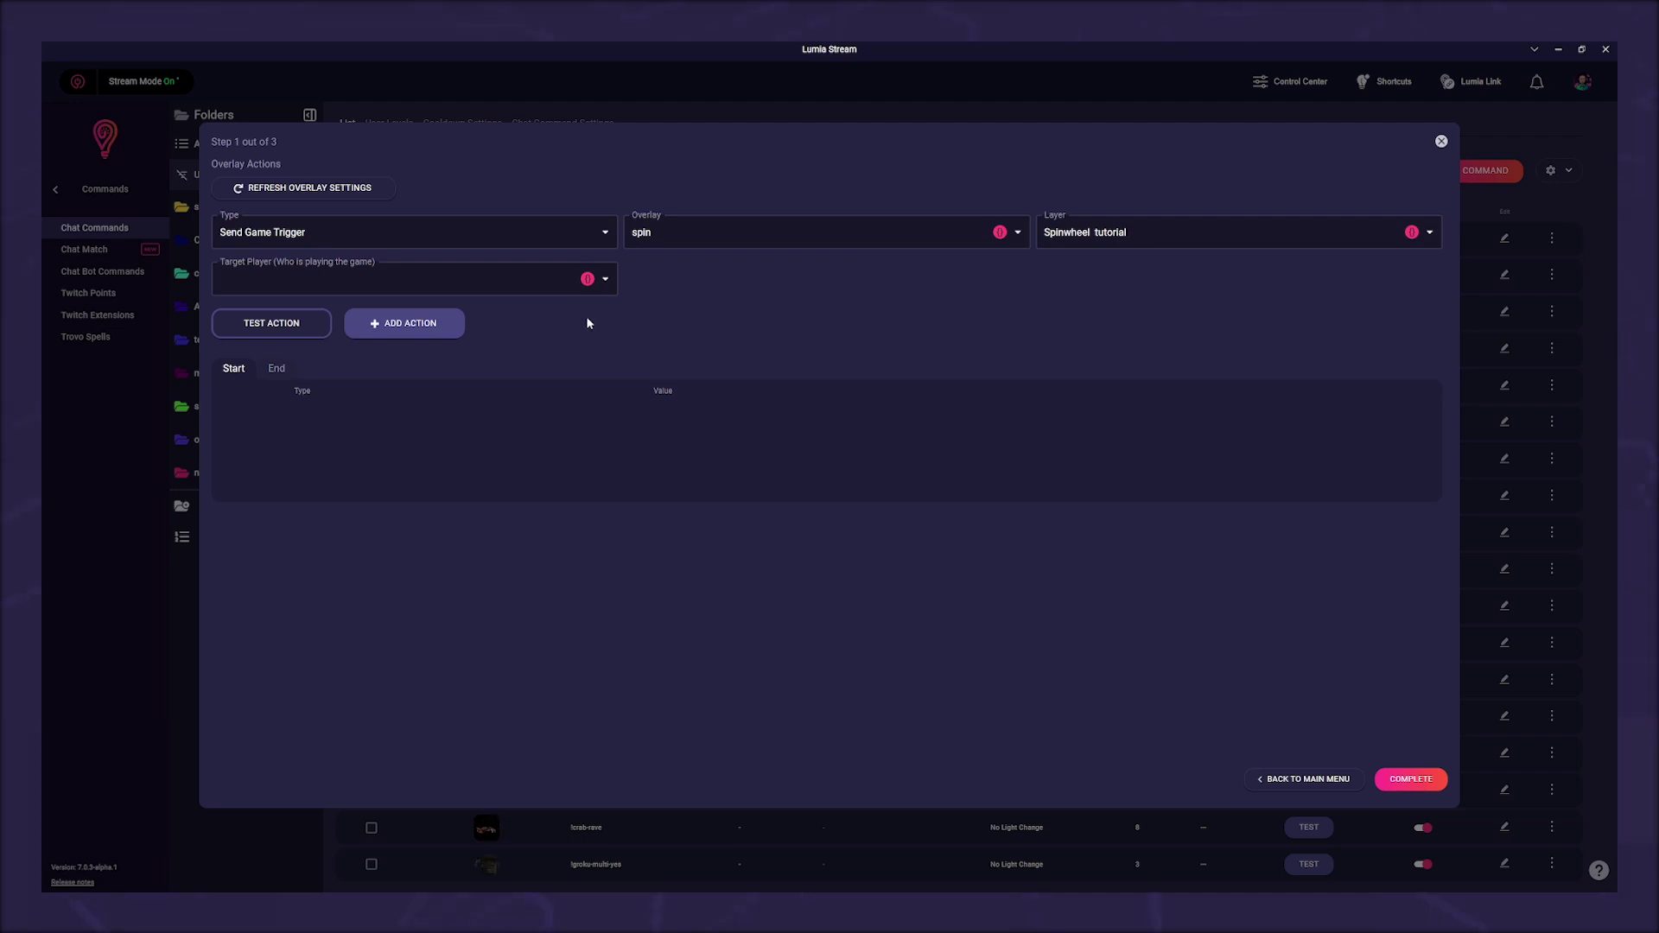
{"action": "left_click", "coordinate": [428, 325]}
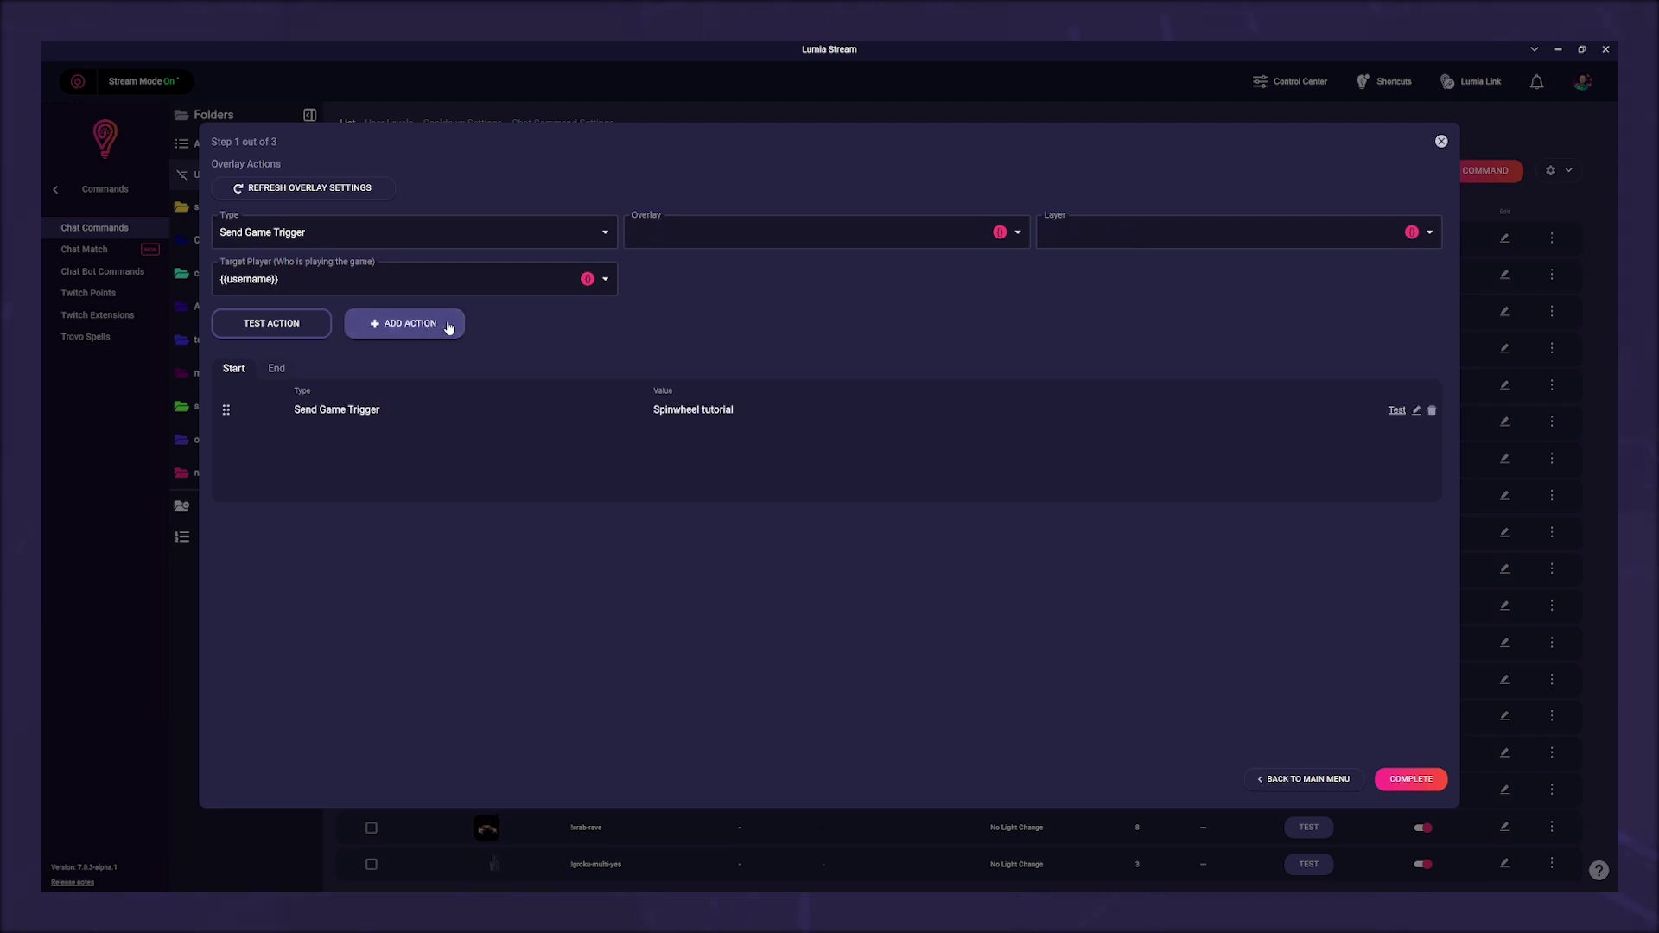
Name the chat command 'spin' and hide it from the !commands page
{"action": "left_click", "coordinate": [1405, 780]}
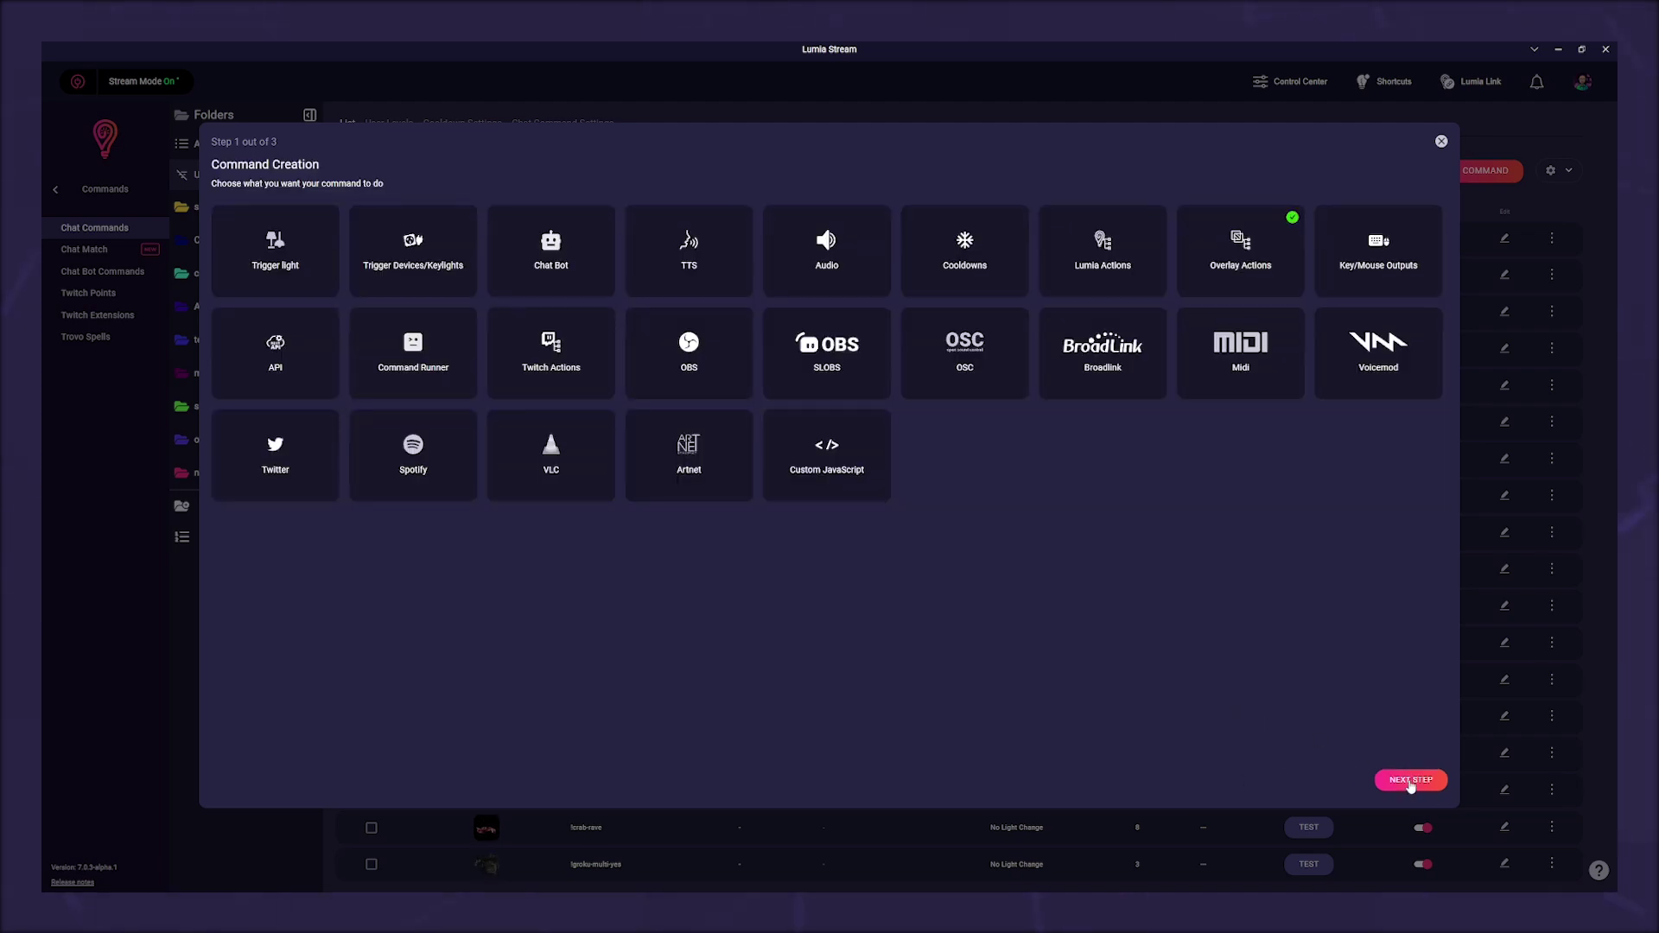
{"action": "left_click", "coordinate": [1411, 780]}
{"action": "left_click", "coordinate": [212, 218]}
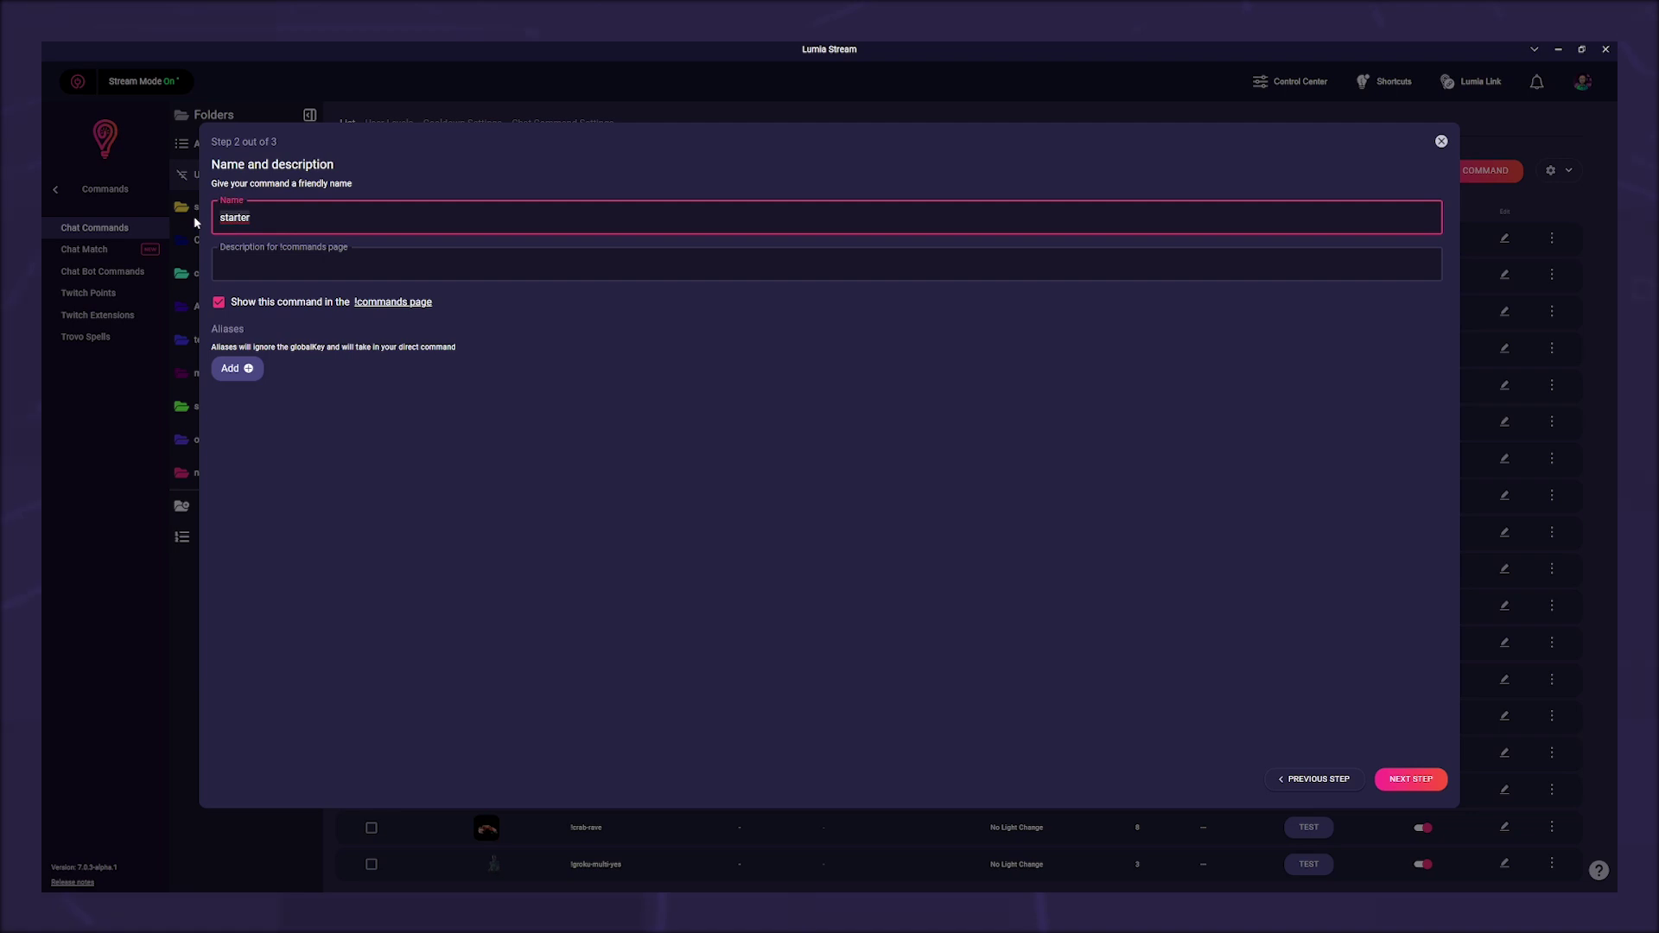
{"action": "key", "text": "ctrl+a"}
{"action": "type", "text": "spin"}
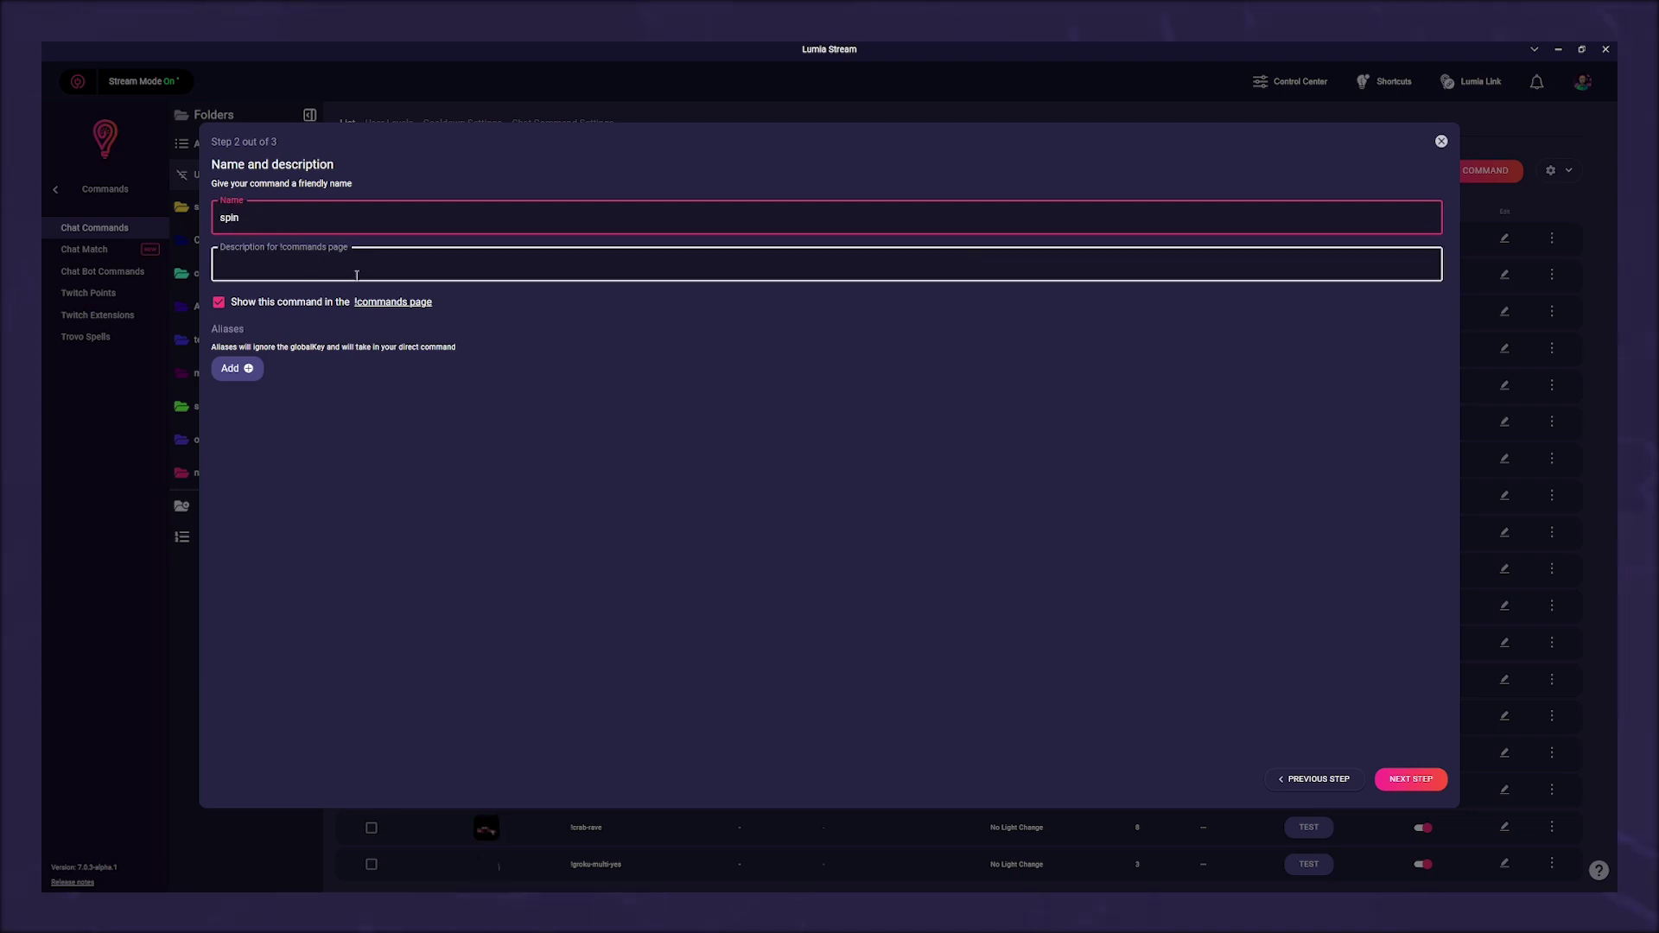
{"action": "left_click", "coordinate": [219, 303]}
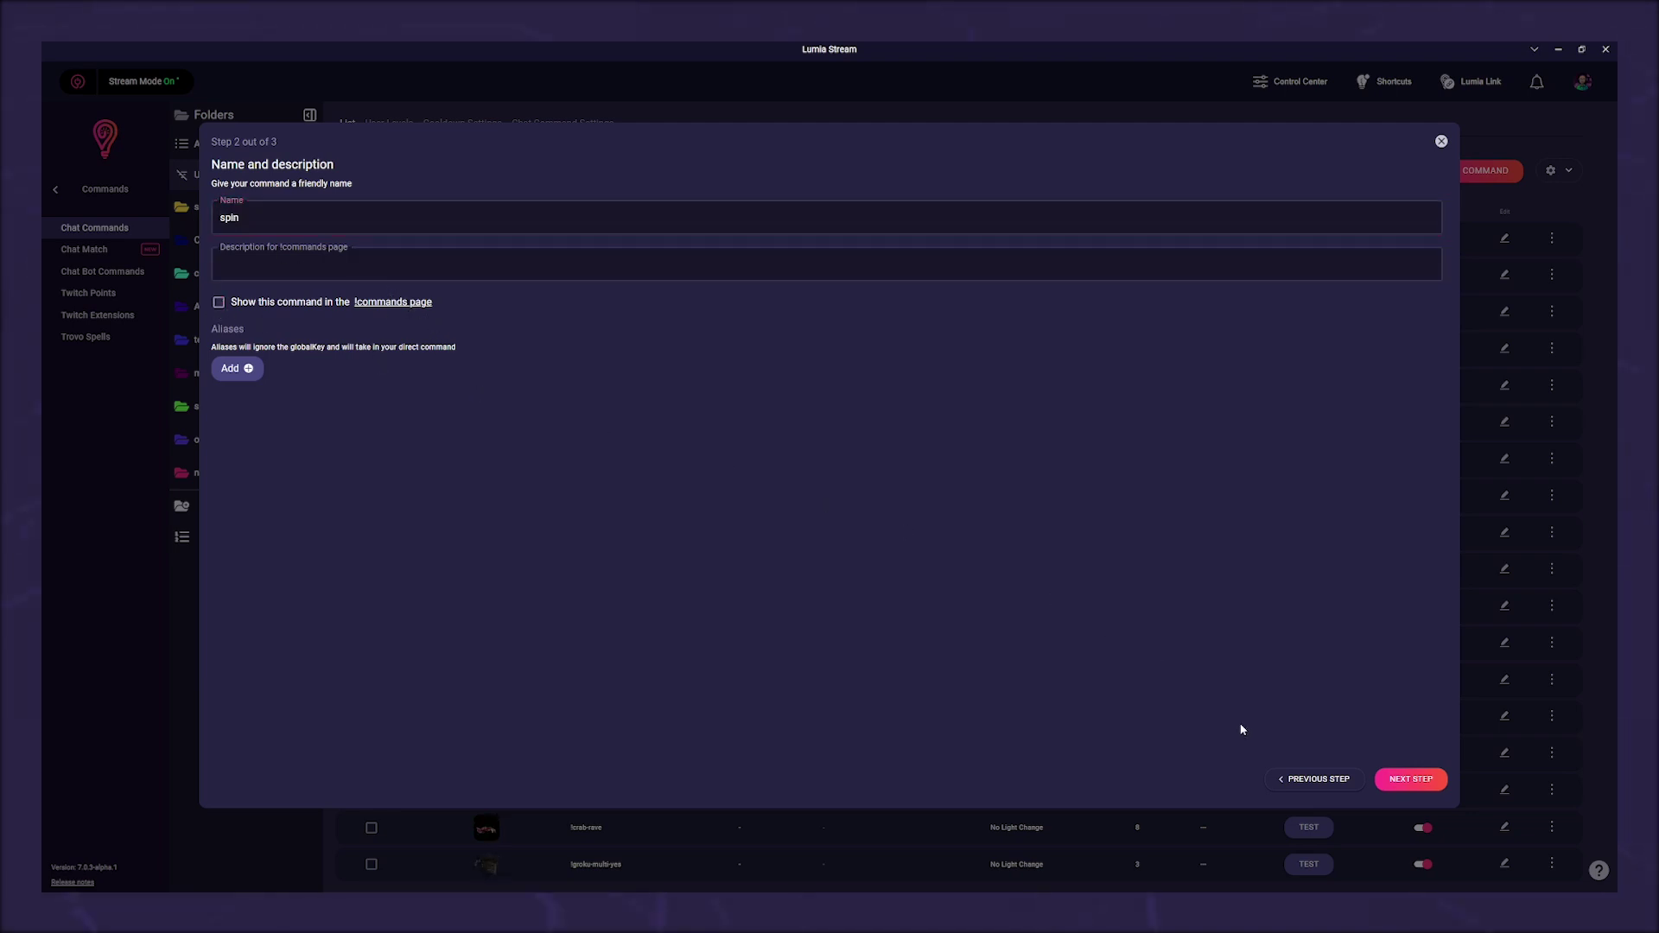
Set the duration to 1.3 seconds and restrict the command to User and Mod only
{"action": "left_click", "coordinate": [1409, 782]}
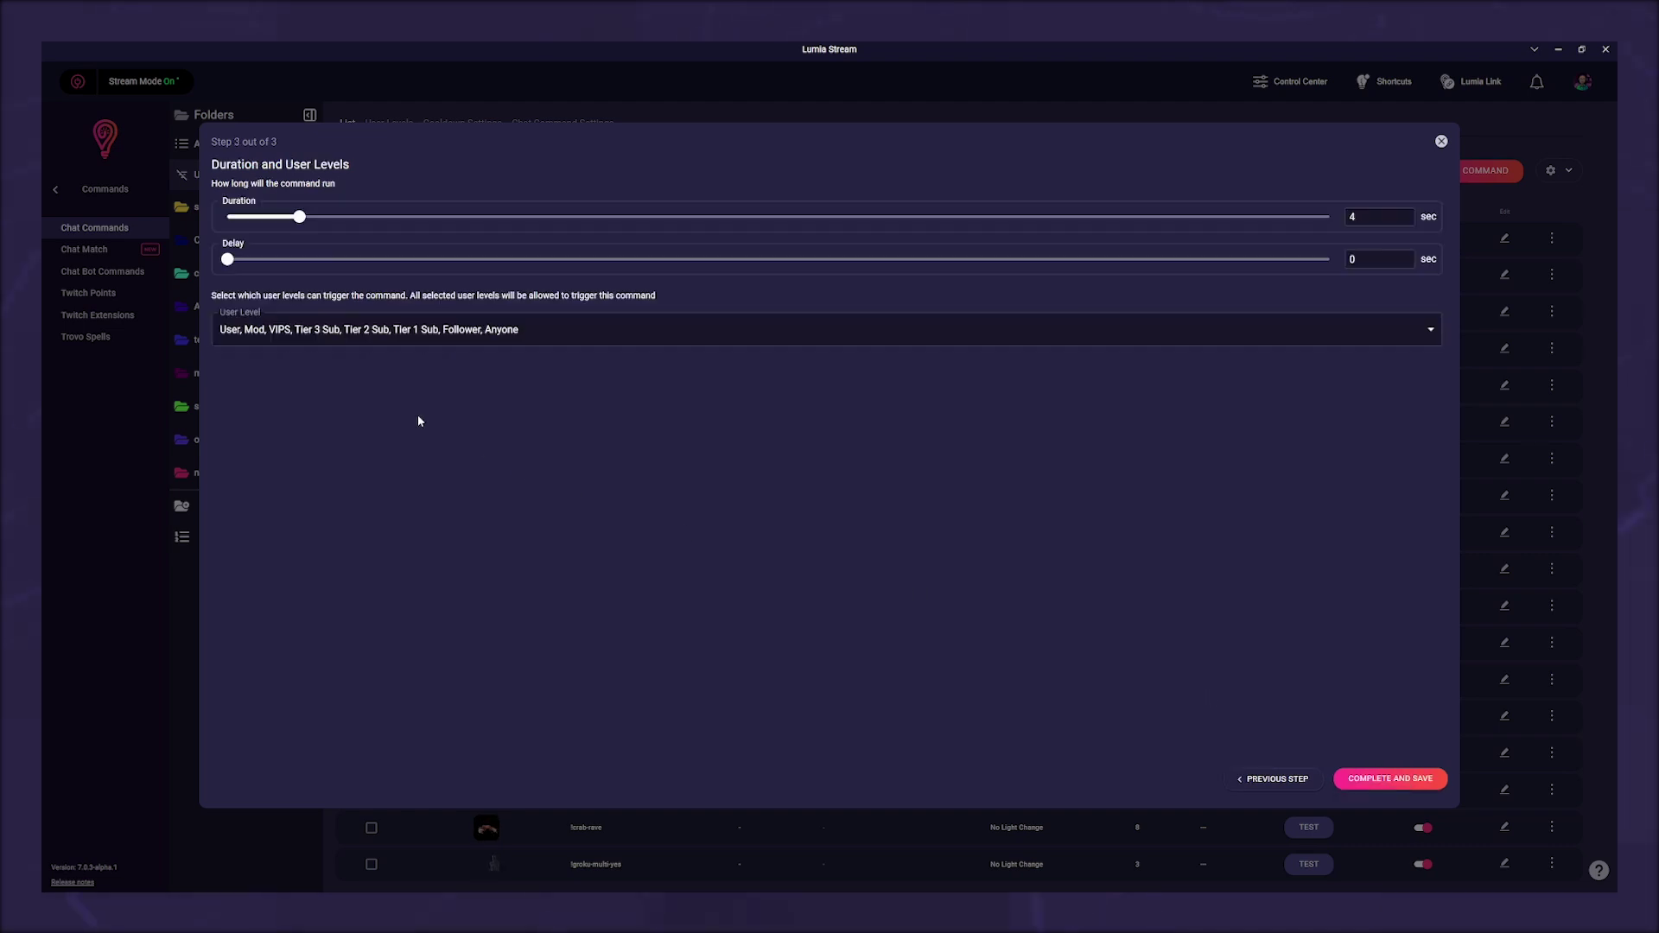
{"action": "left_click", "coordinate": [250, 218]}
{"action": "left_click", "coordinate": [353, 329]}
{"action": "left_click", "coordinate": [234, 601]}
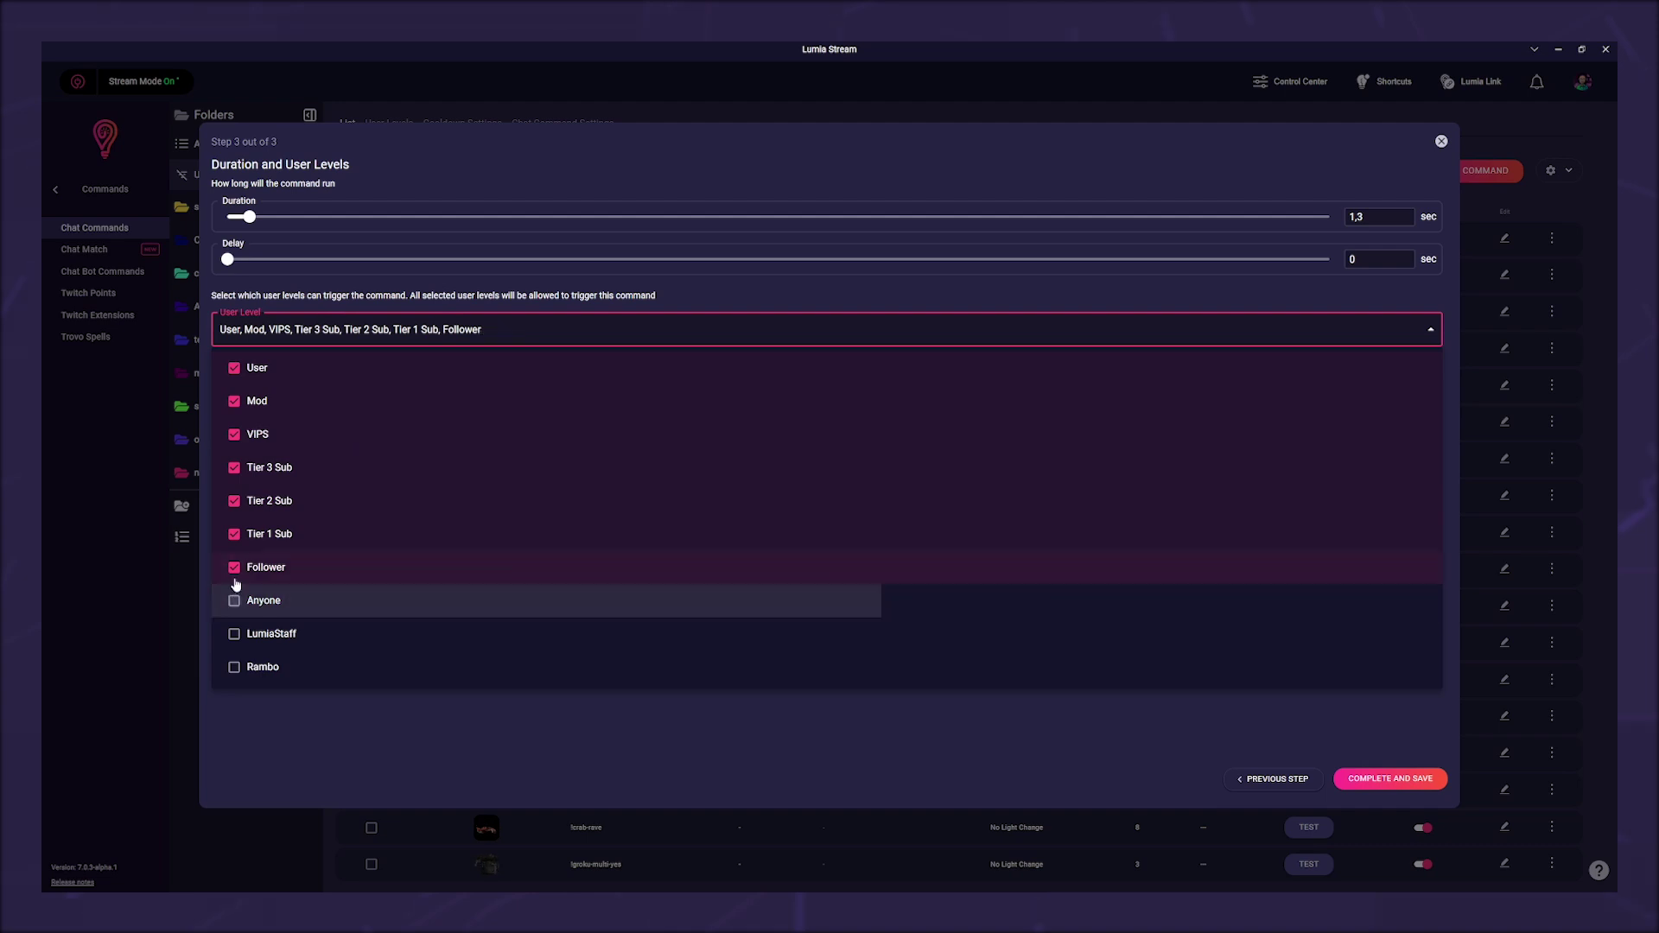
{"action": "left_click", "coordinate": [234, 567]}
{"action": "left_click", "coordinate": [235, 534]}
{"action": "left_click", "coordinate": [235, 501]}
{"action": "left_click", "coordinate": [234, 468]}
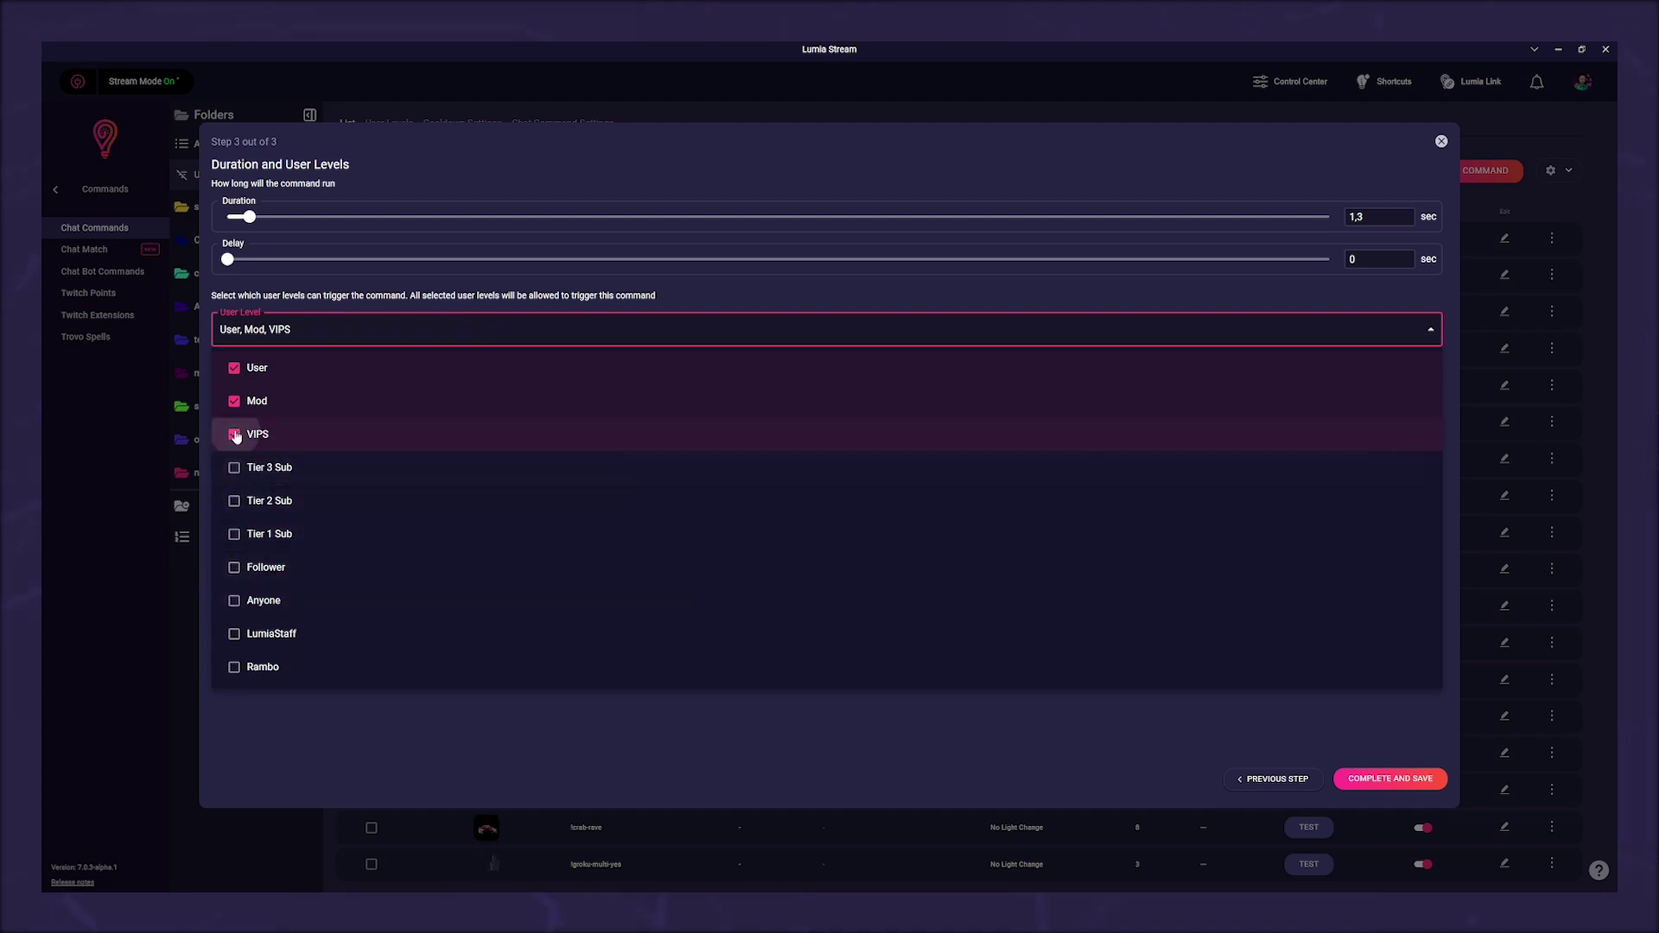
{"action": "left_click", "coordinate": [234, 434]}
{"action": "left_click", "coordinate": [614, 745]}
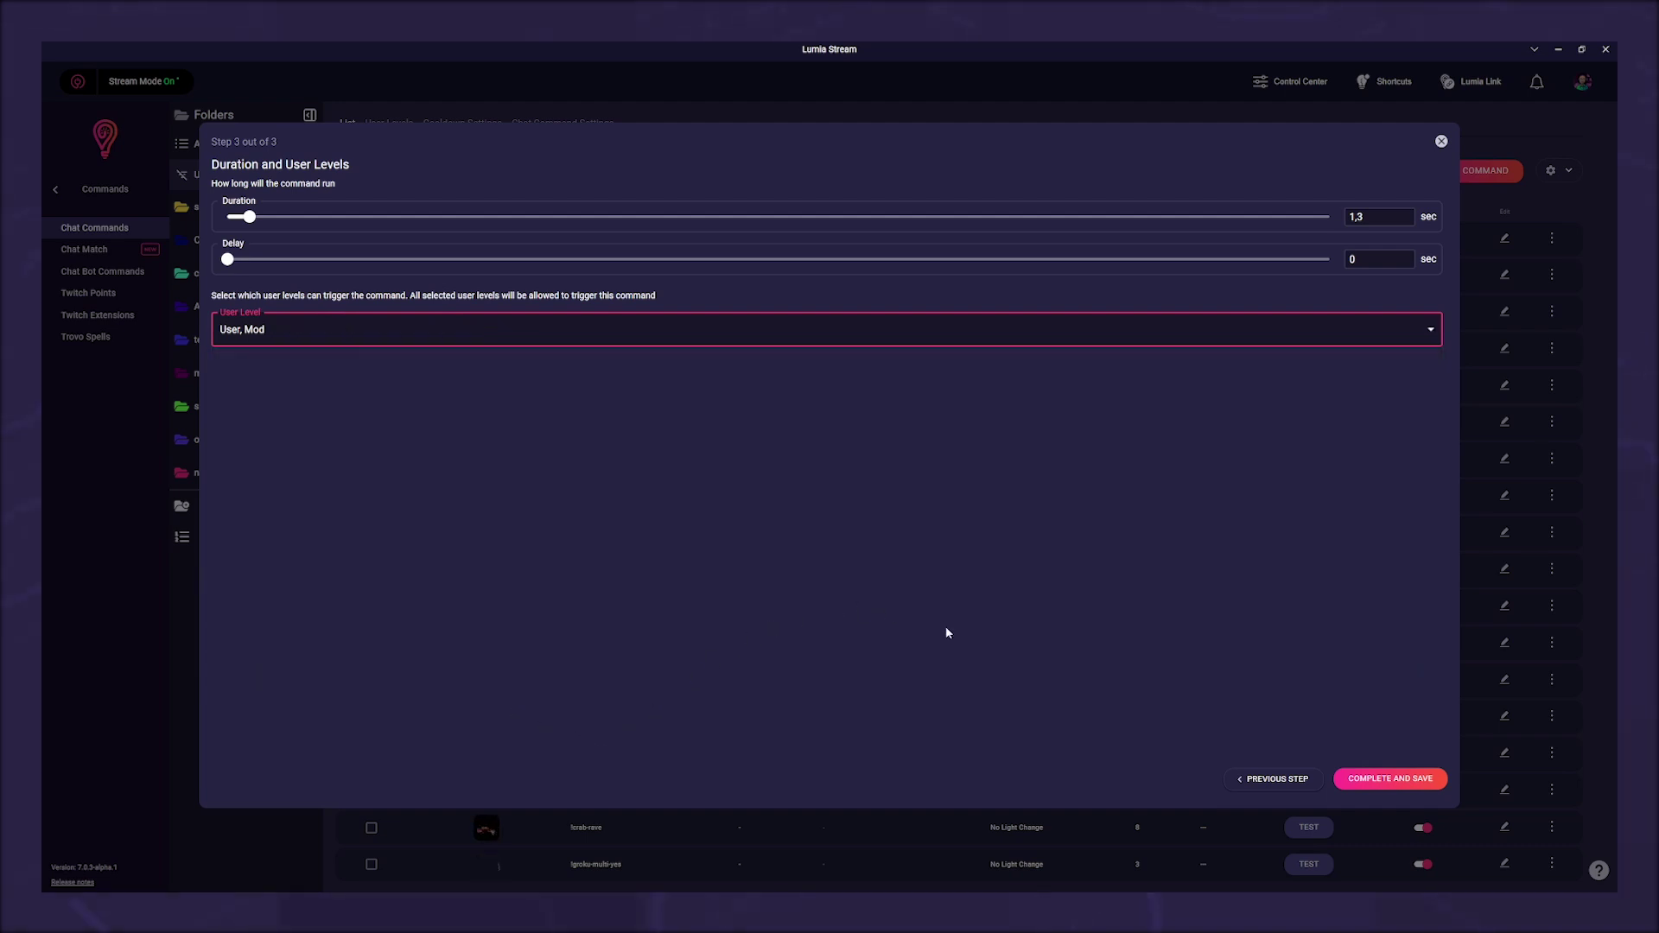
Save the spin command, then send '!spin' from the Dashboard message box to spin the wheel
{"action": "left_click", "coordinate": [1379, 782]}
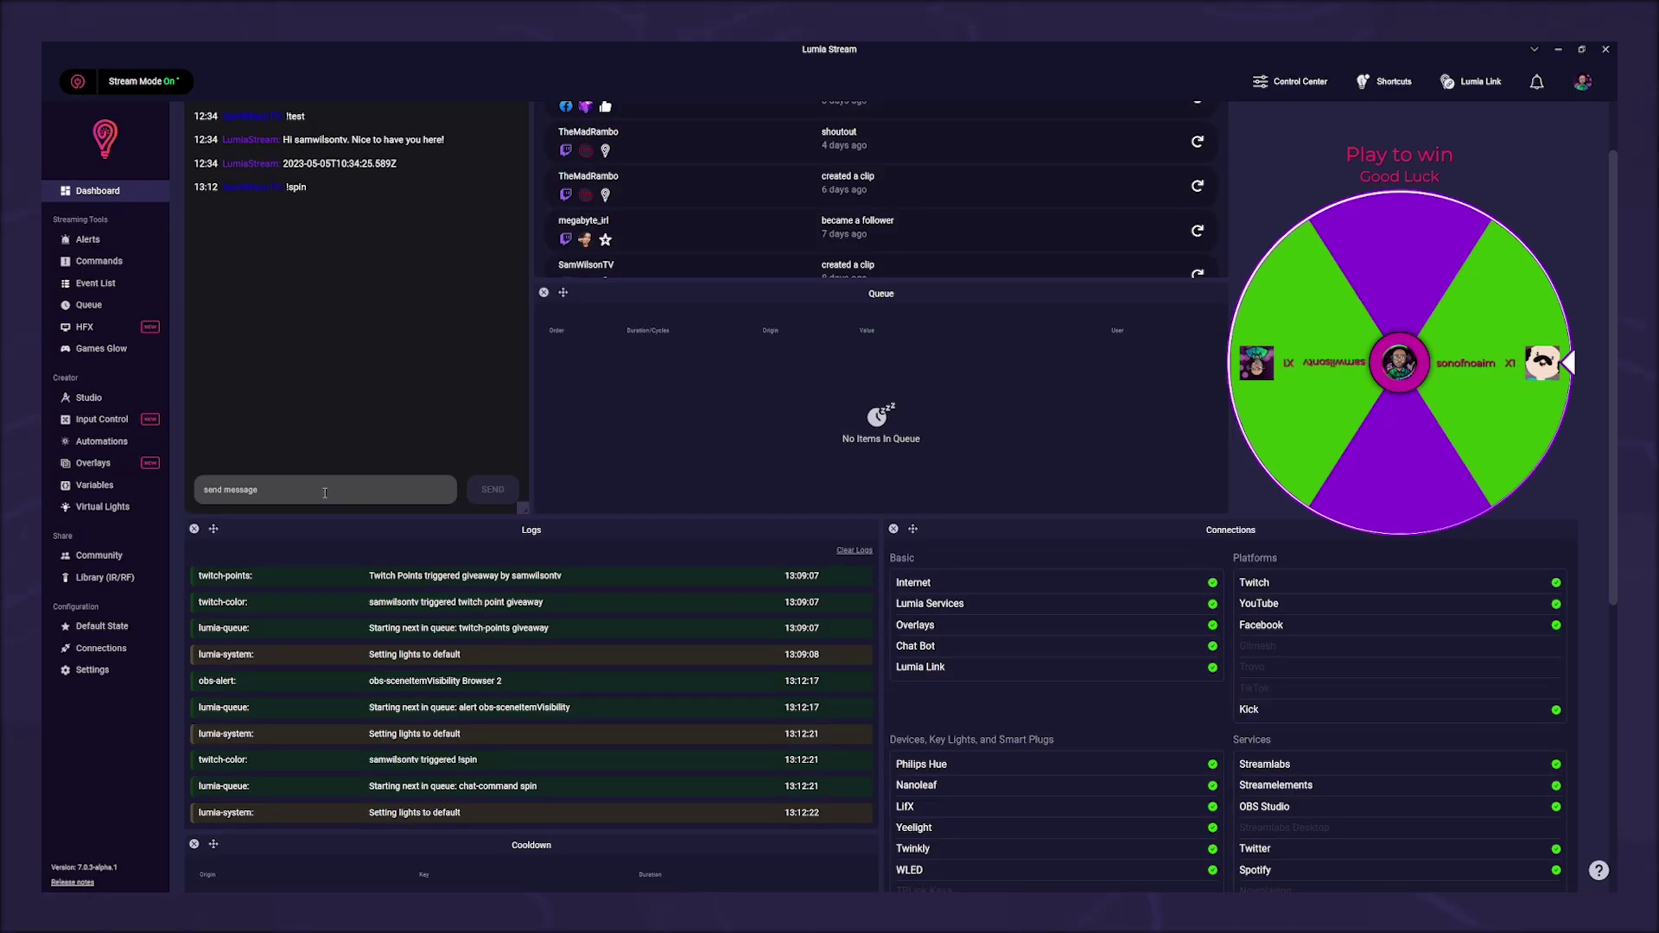
{"action": "type", "text": "!spin"}
{"action": "key", "text": "Return"}
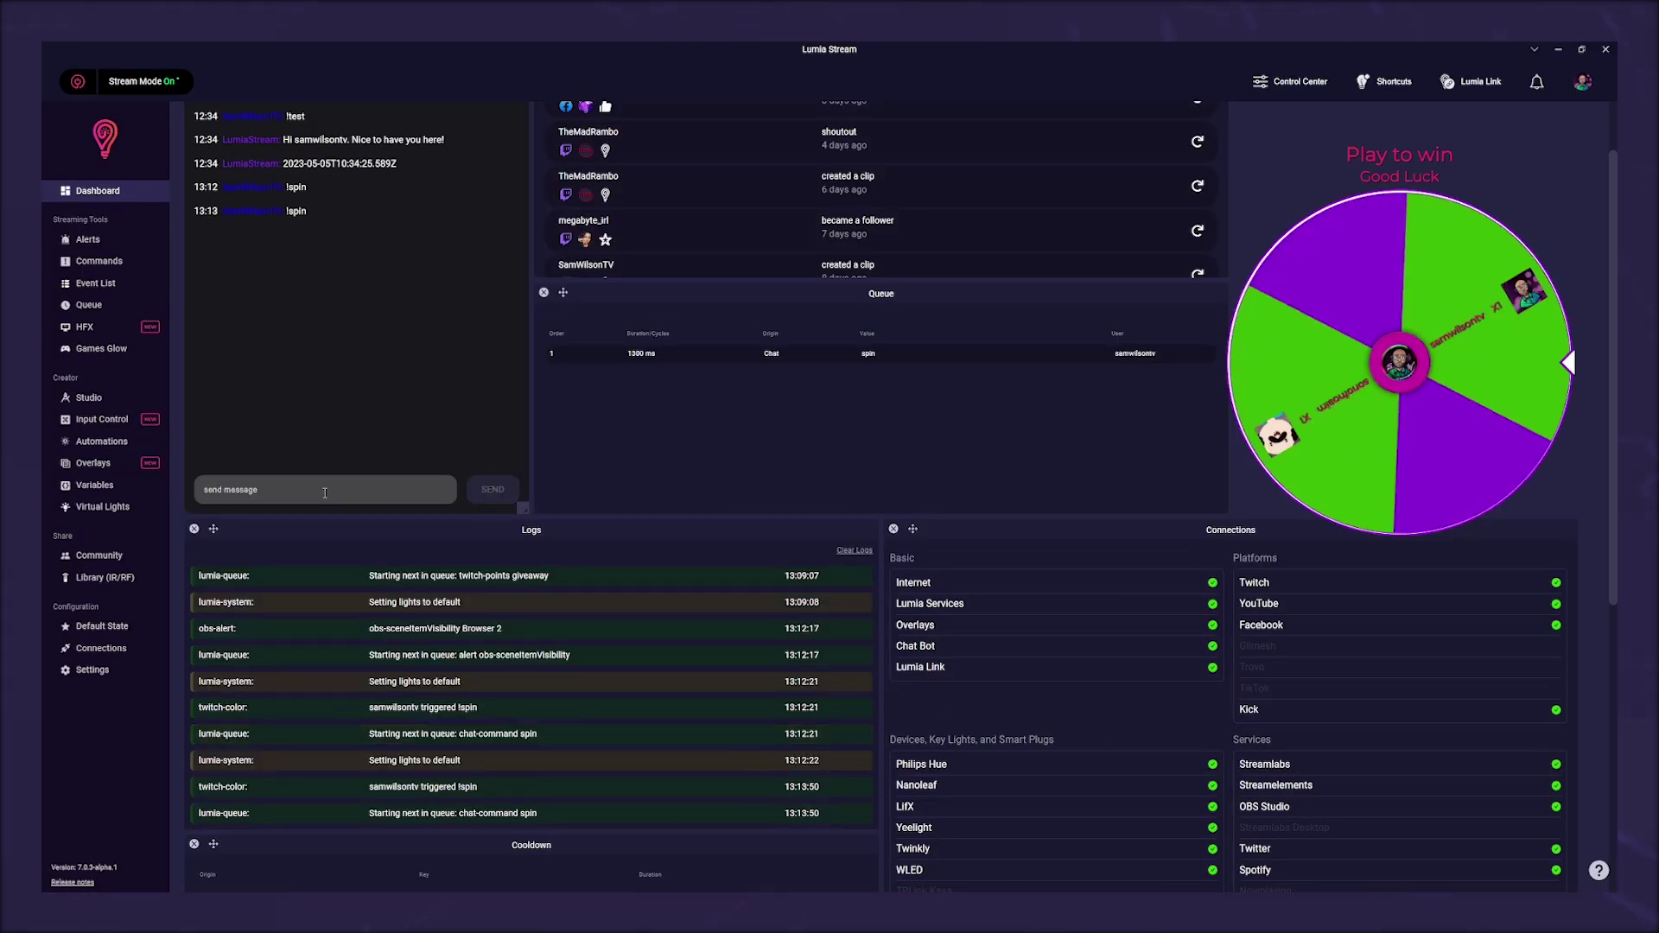